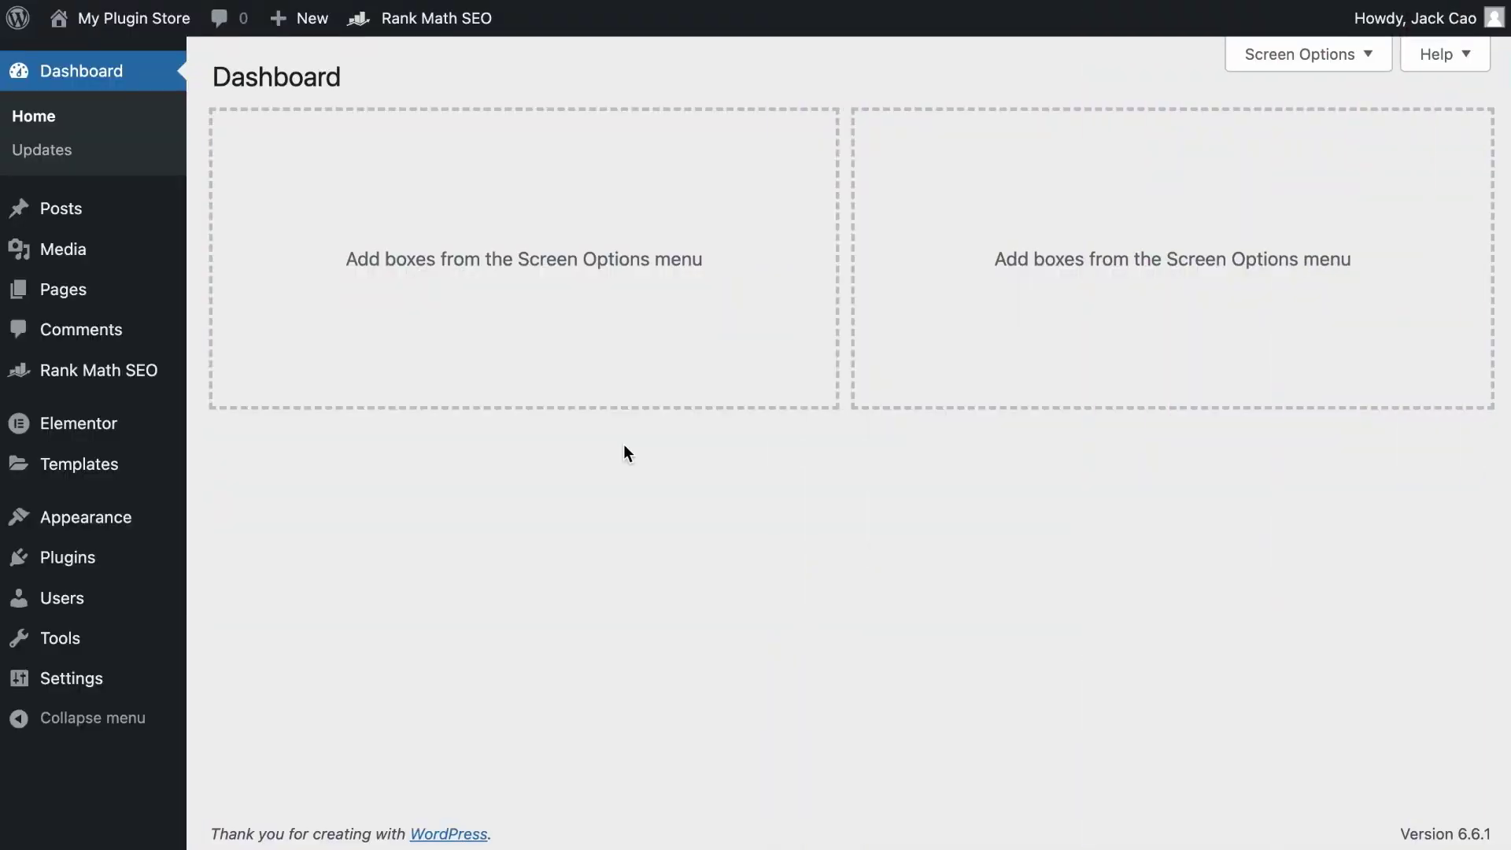
Open the Rank Math SEO dashboard and review the modules, including whether Redirections is enabled.
mouse_move(139, 384)
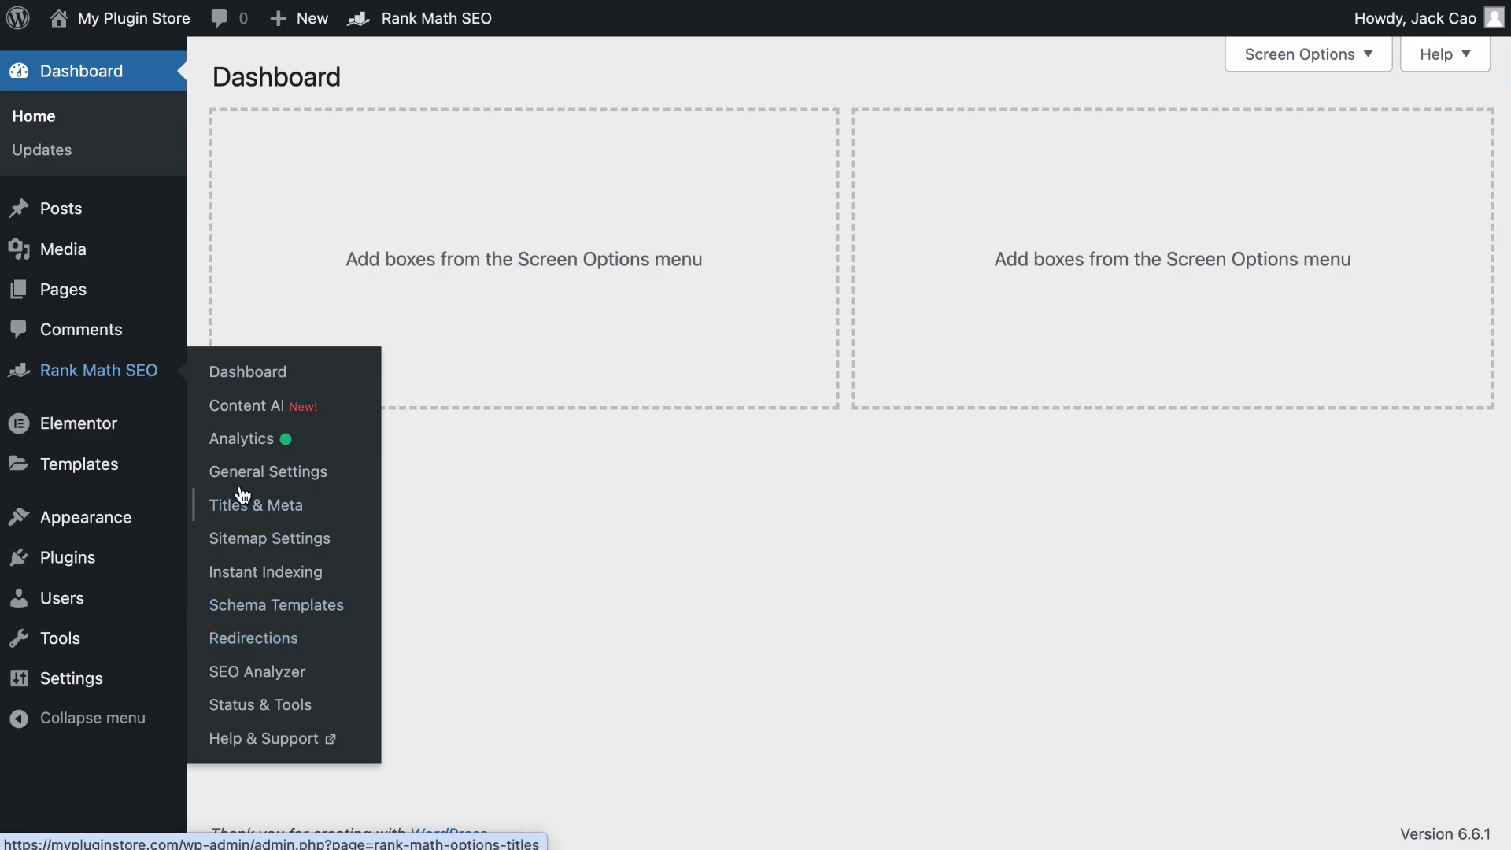
left_click(247, 377)
scroll(438, 449, "down", 15)
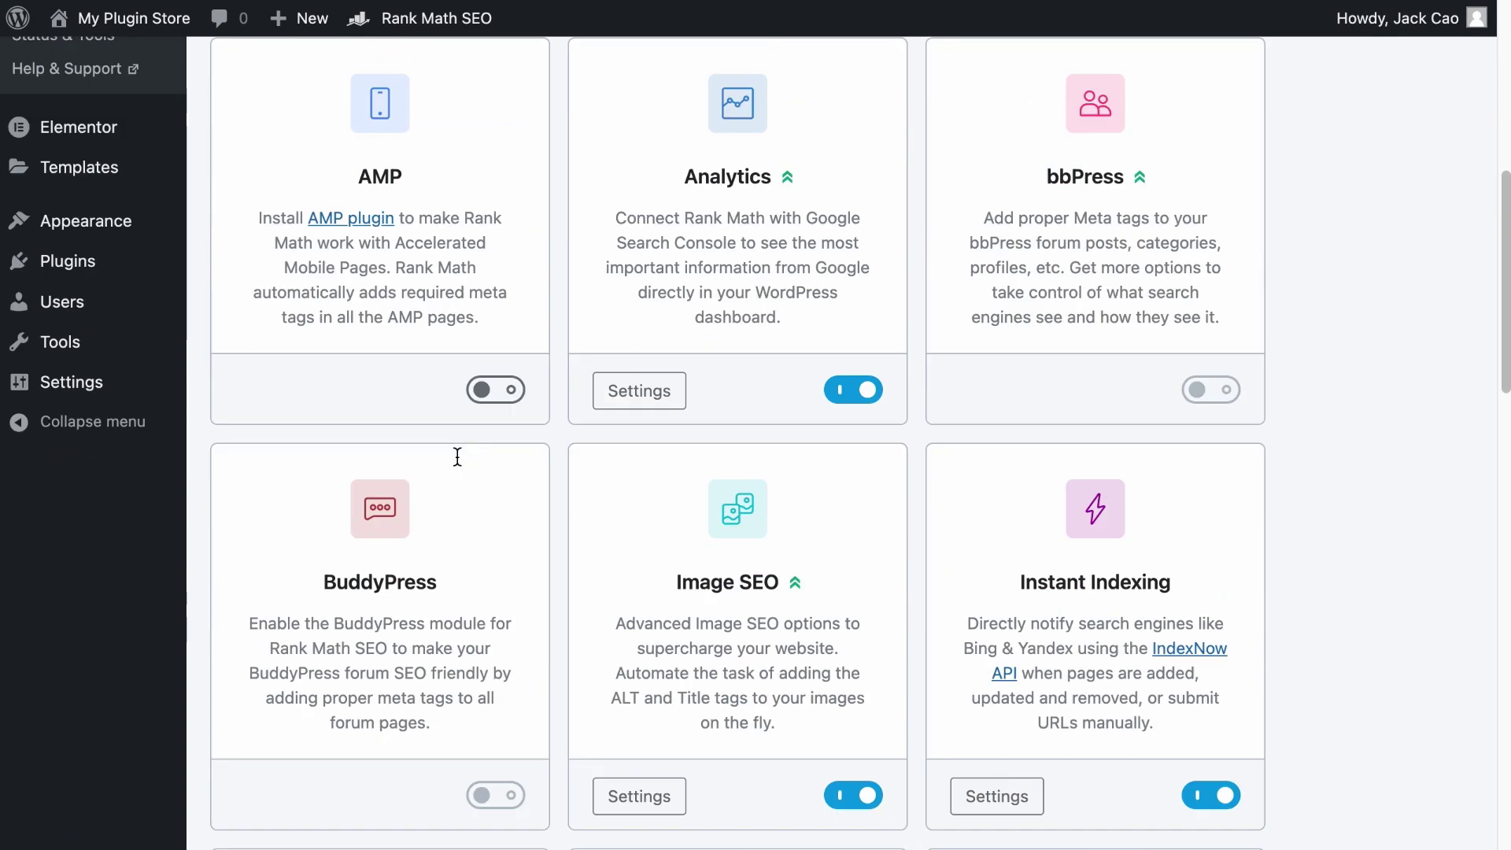
scroll(457, 455, "down", 8)
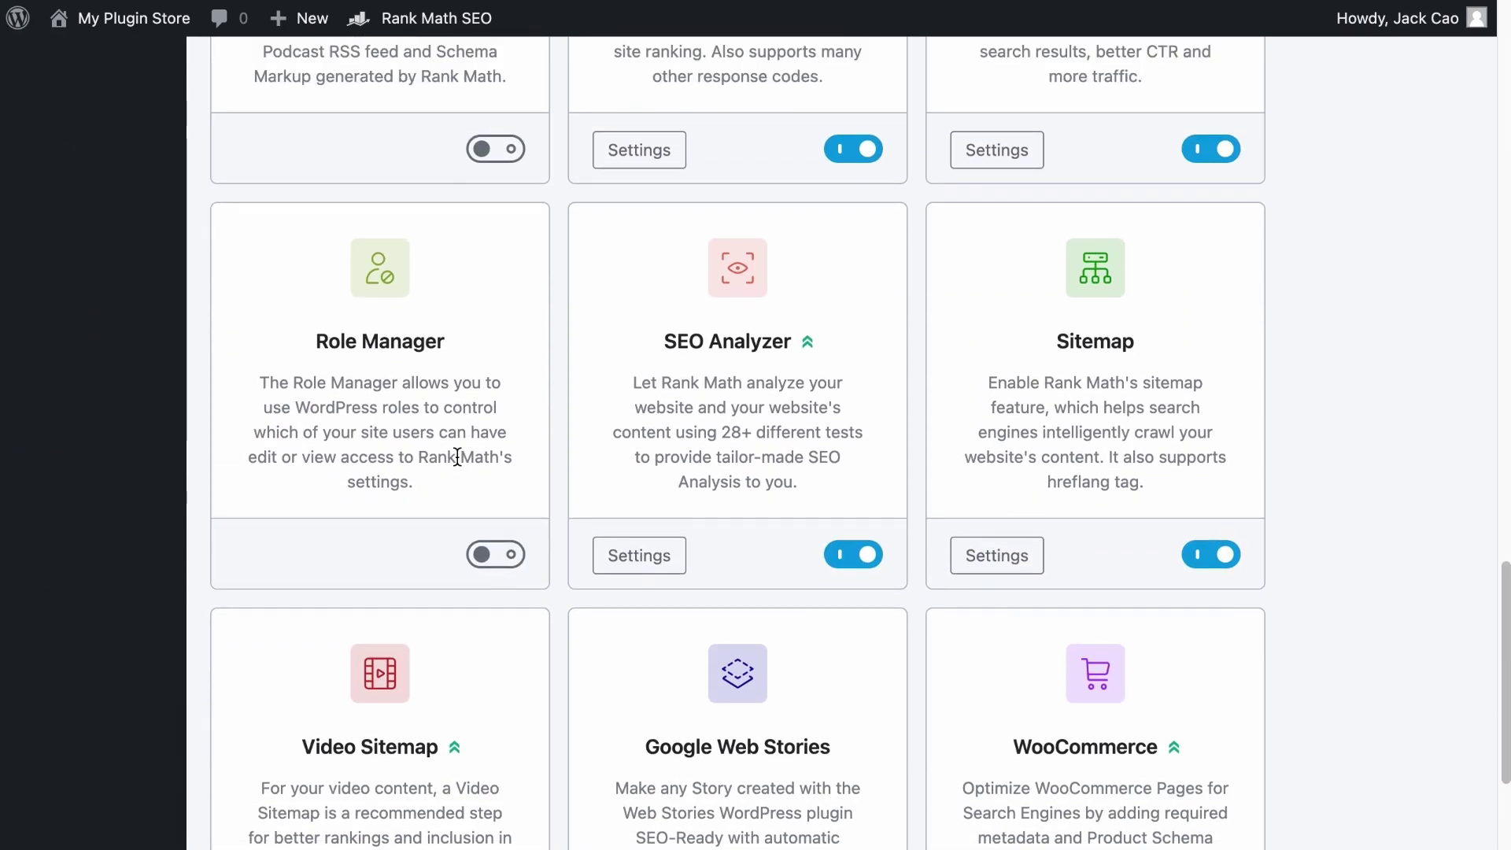
scroll(457, 456, "up", 6)
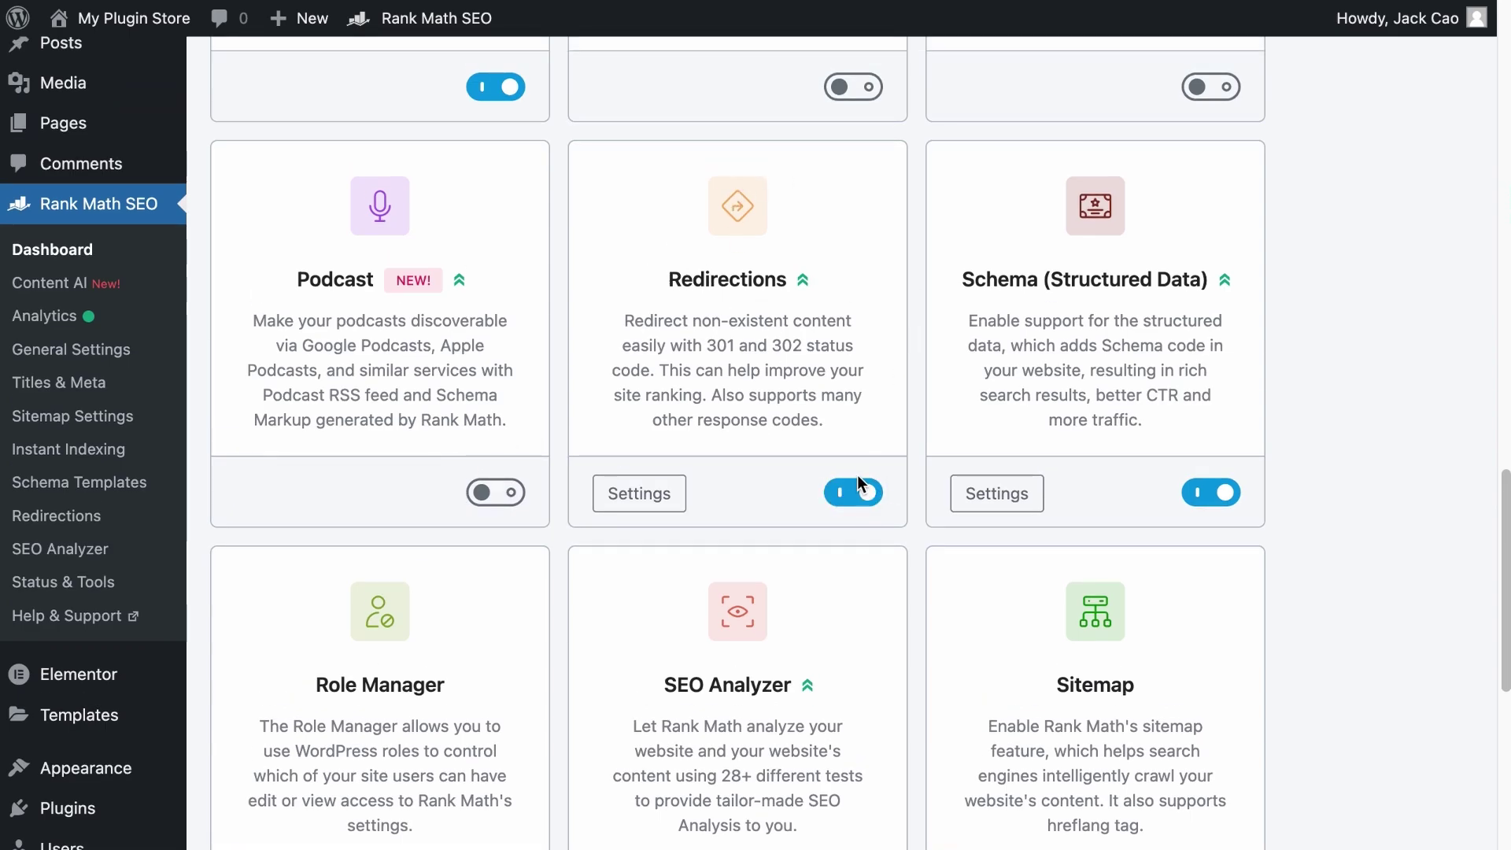
Start a new redirection in Rank Math SEO and set its source URL matching to Regex.
left_click(93, 523)
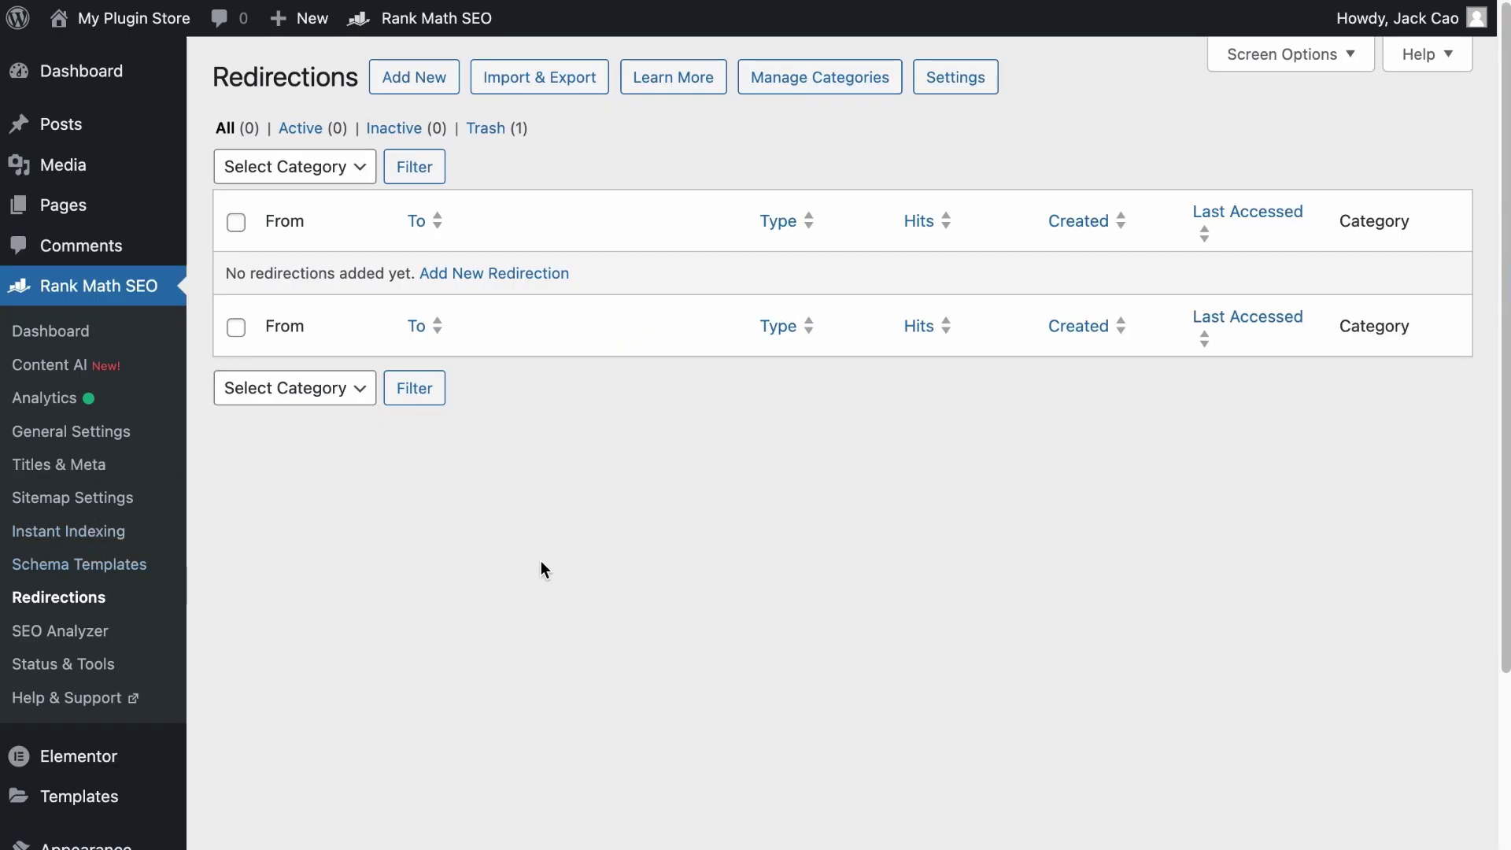
left_click(412, 87)
left_click(846, 203)
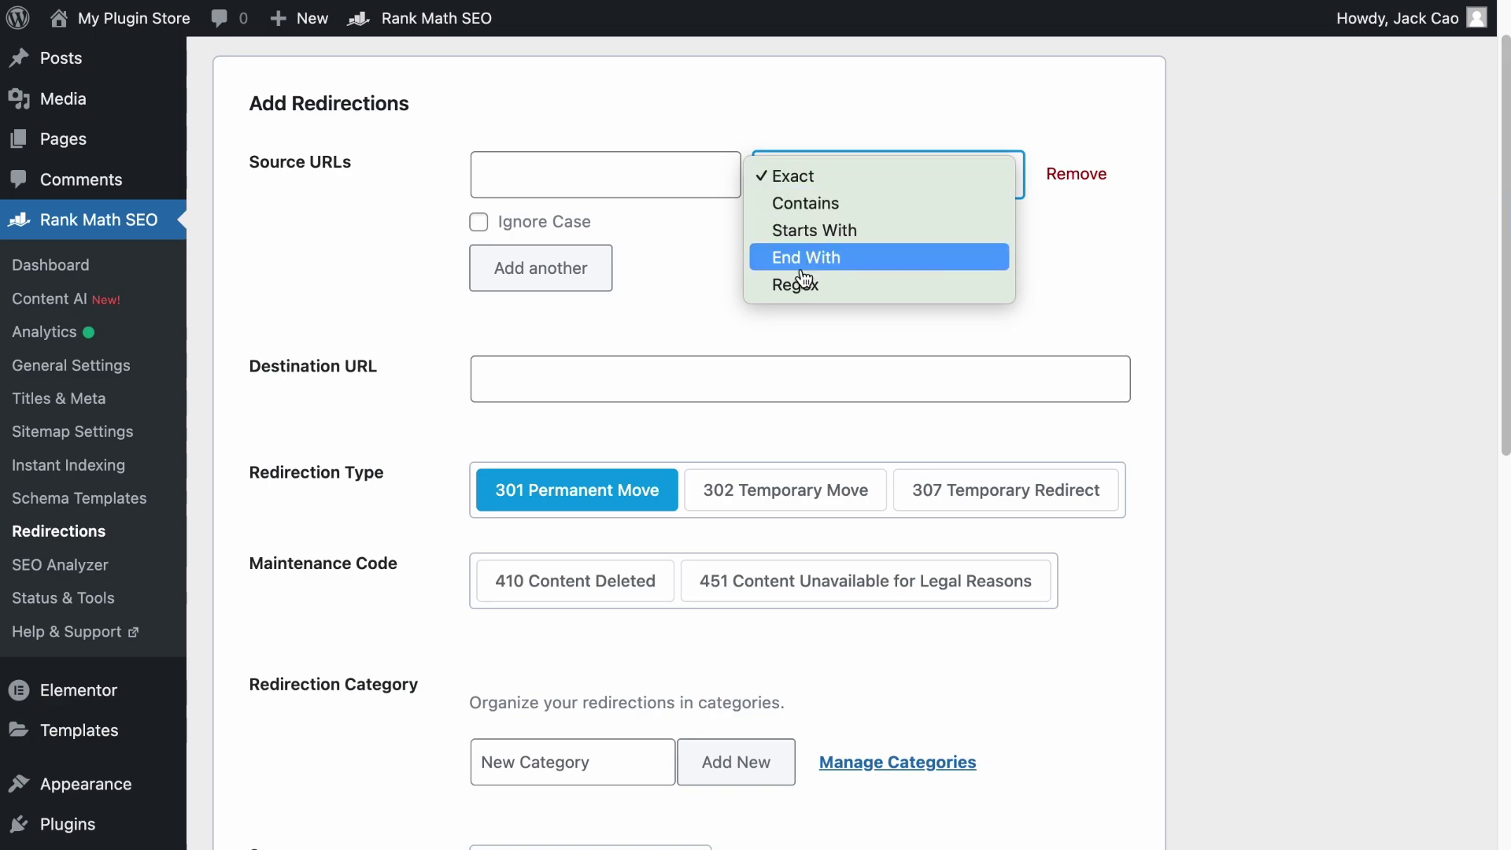
left_click(824, 289)
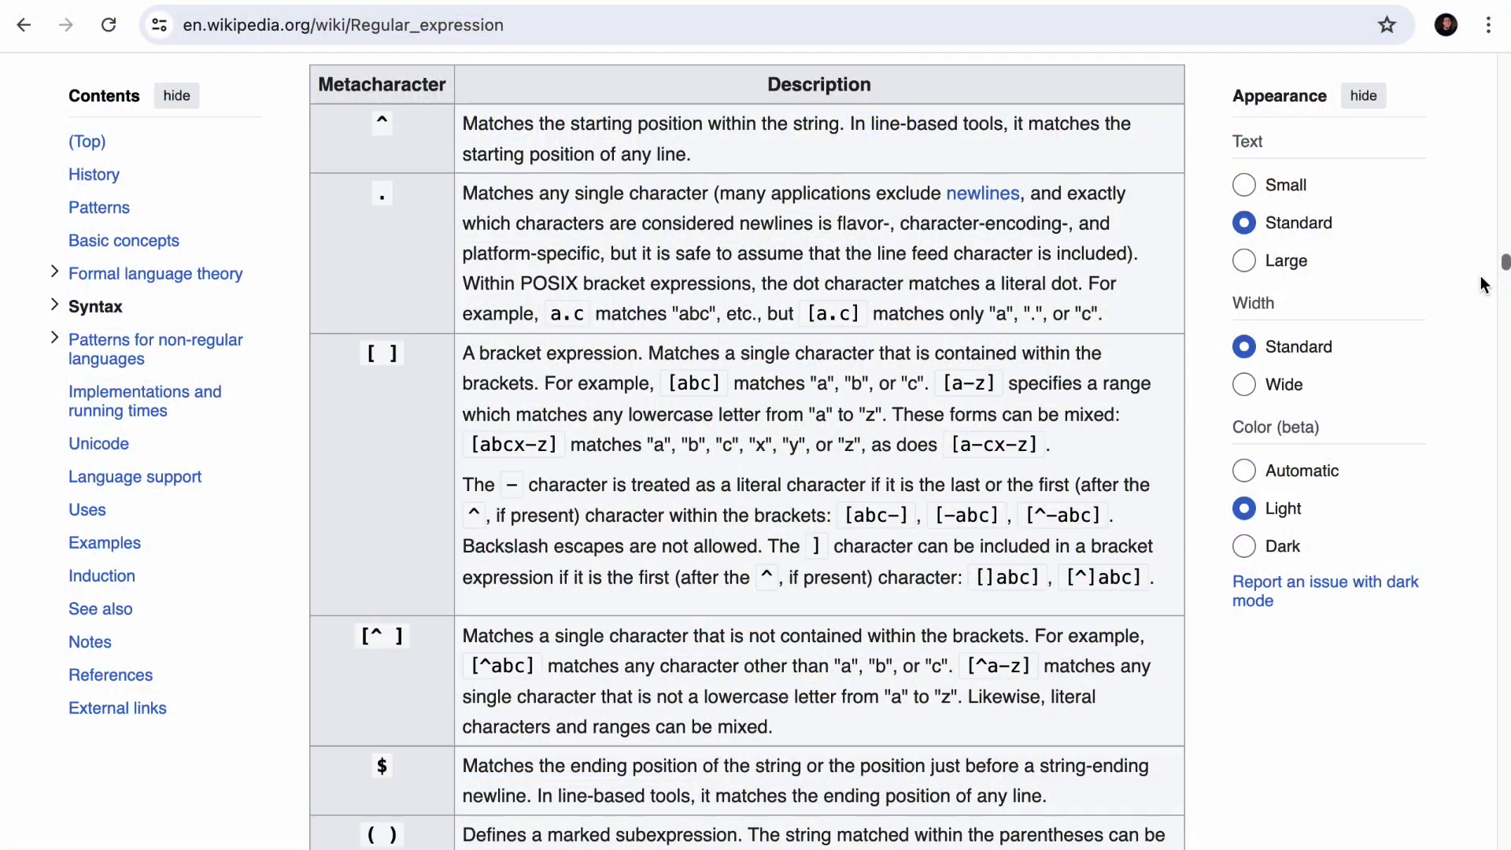
Switch to the Wikipedia article on regular expressions and read through the metacharacter table.
scroll(1482, 285, "down", 2)
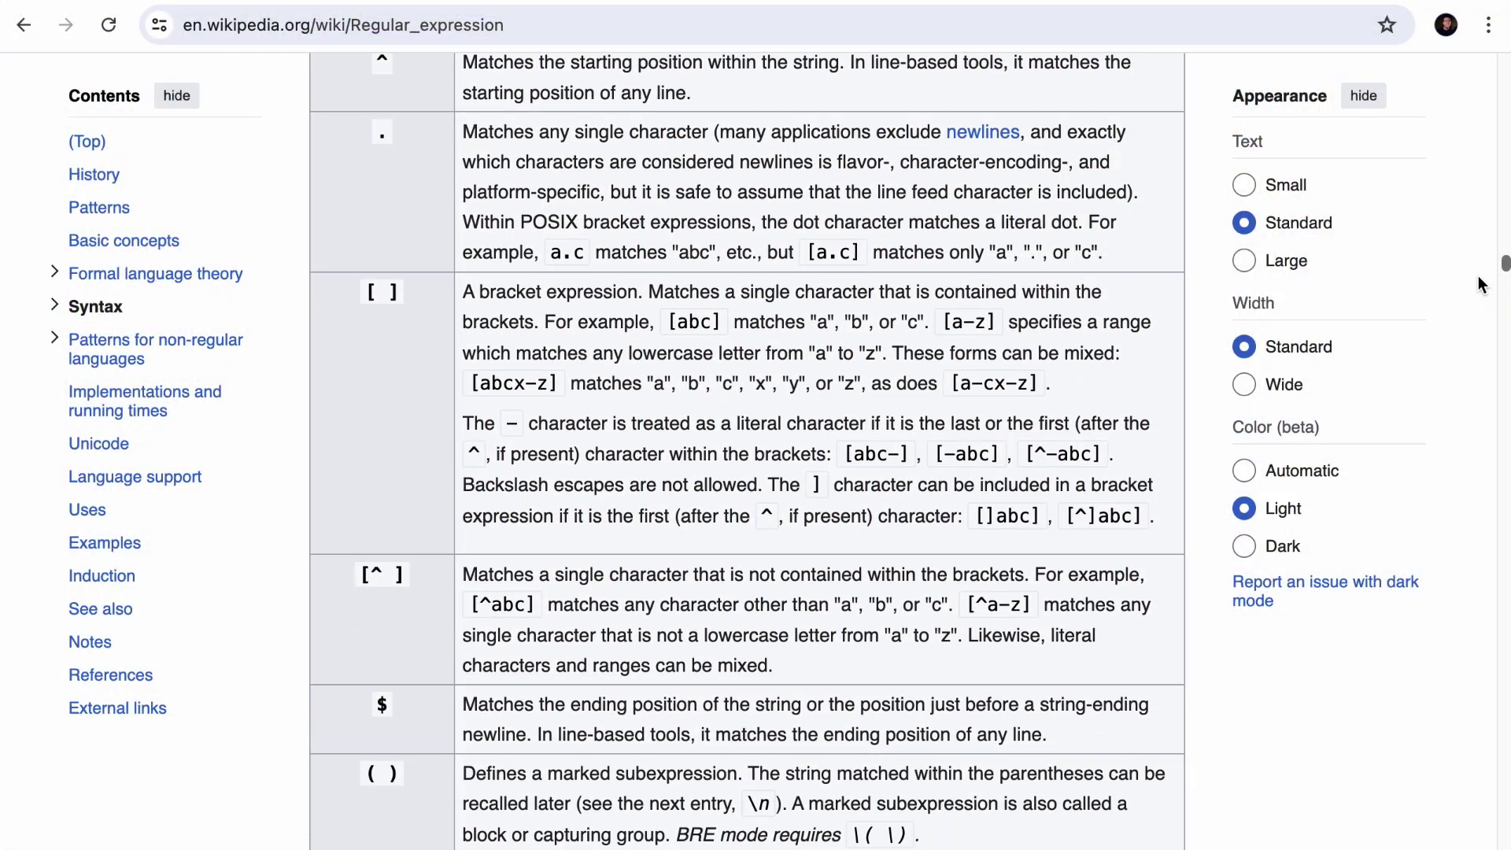
scroll(1482, 285, "down", 2)
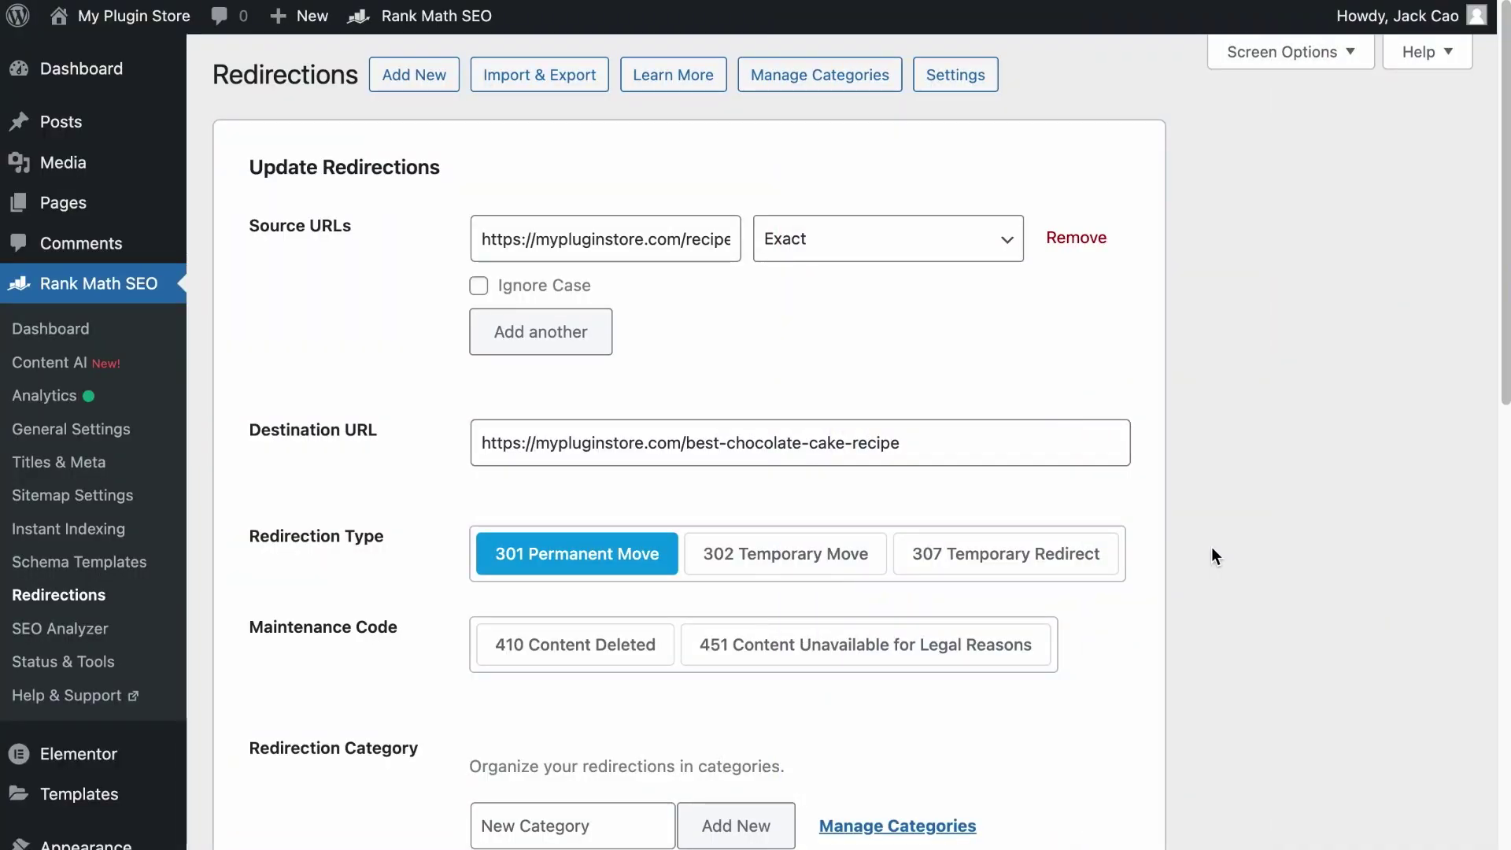
Examine the source and destination URLs of the chocolate cake recipe redirection.
left_click_drag(487, 239, 821, 240)
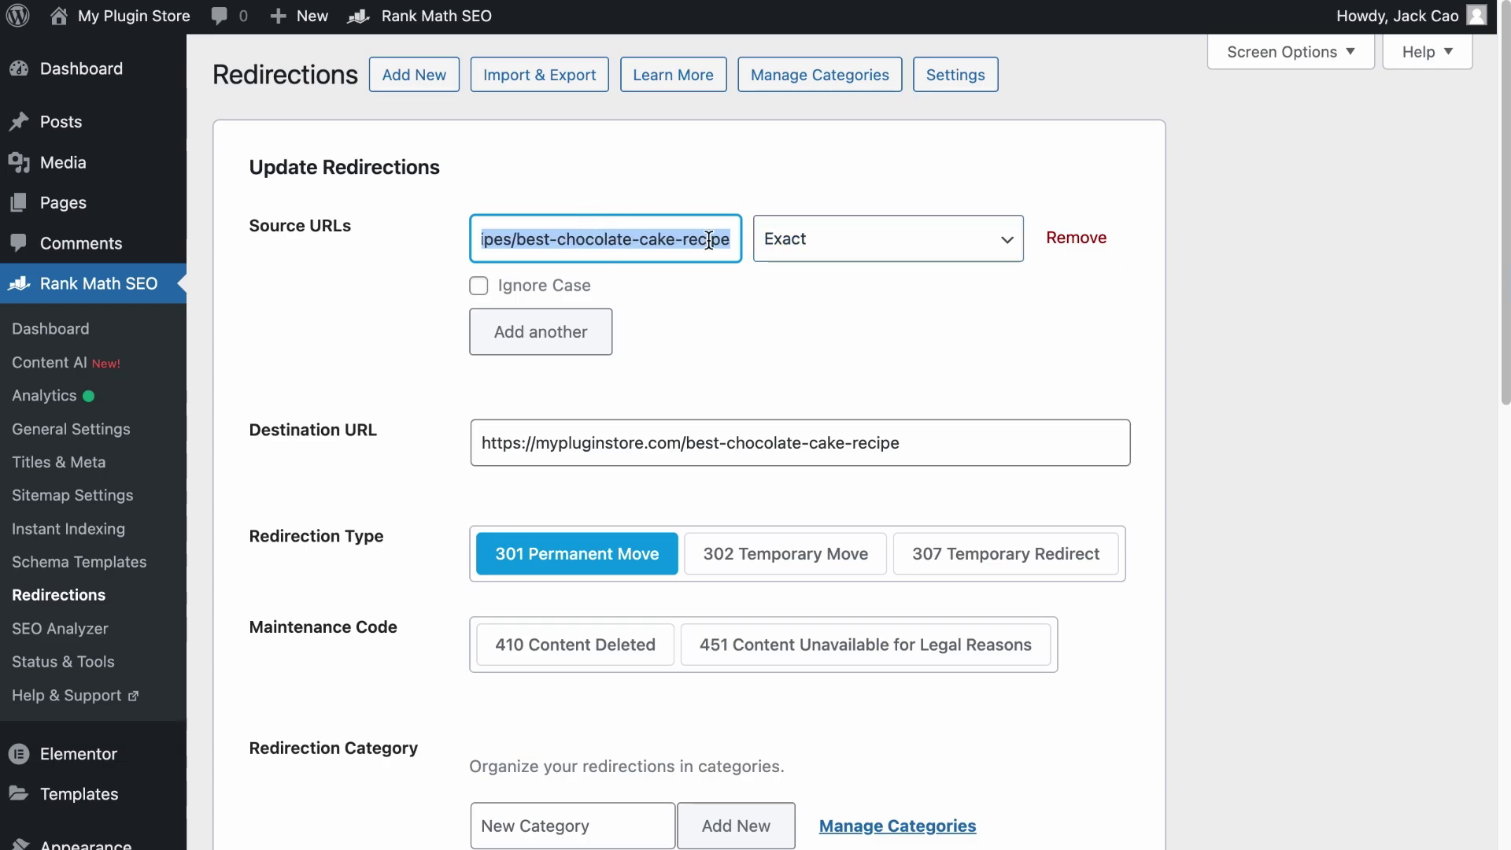
left_click(482, 443)
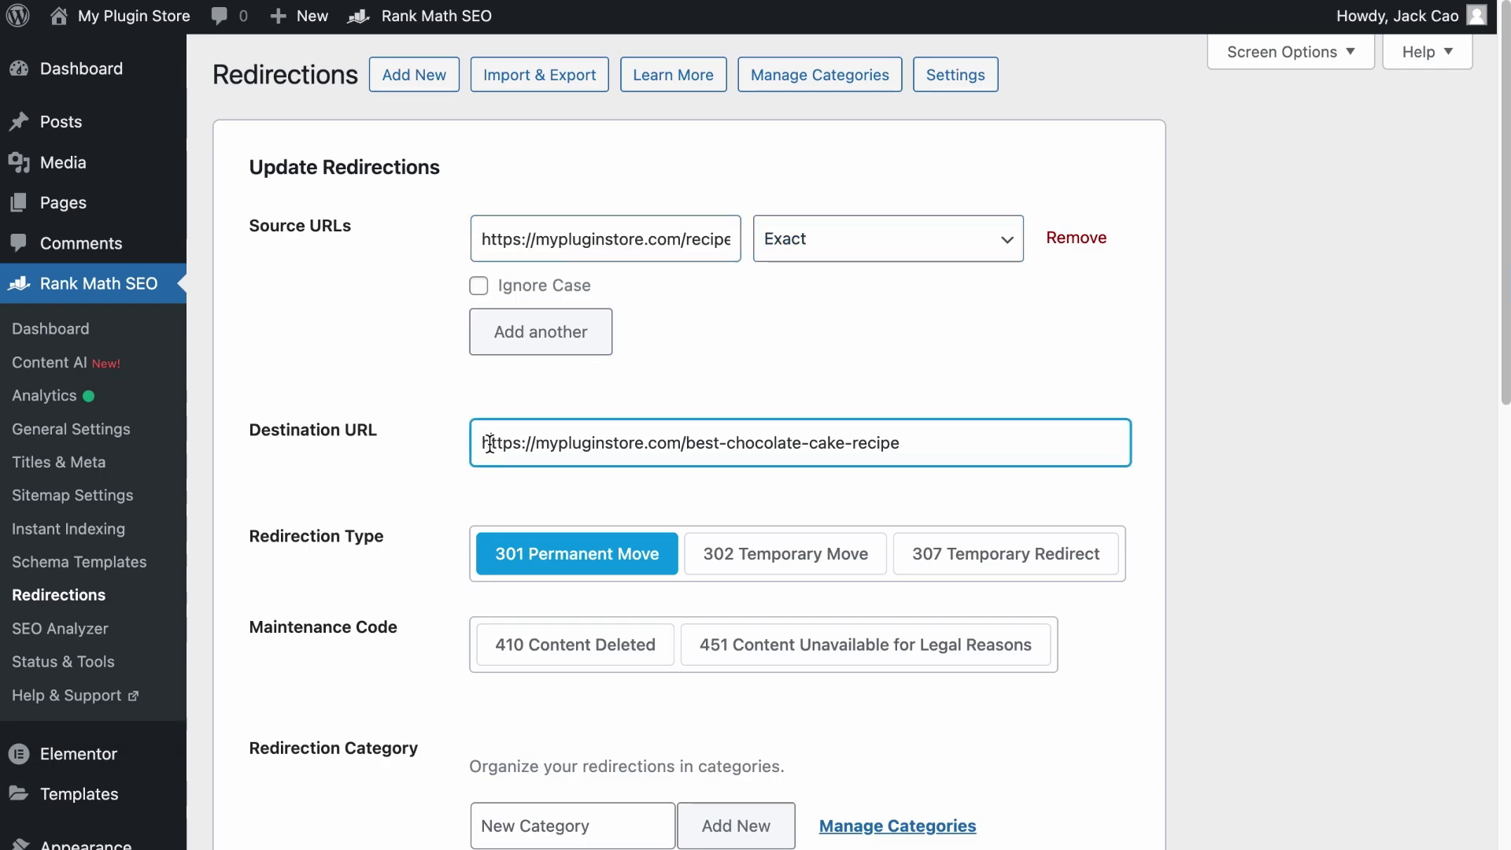
left_click_drag(482, 443, 994, 445)
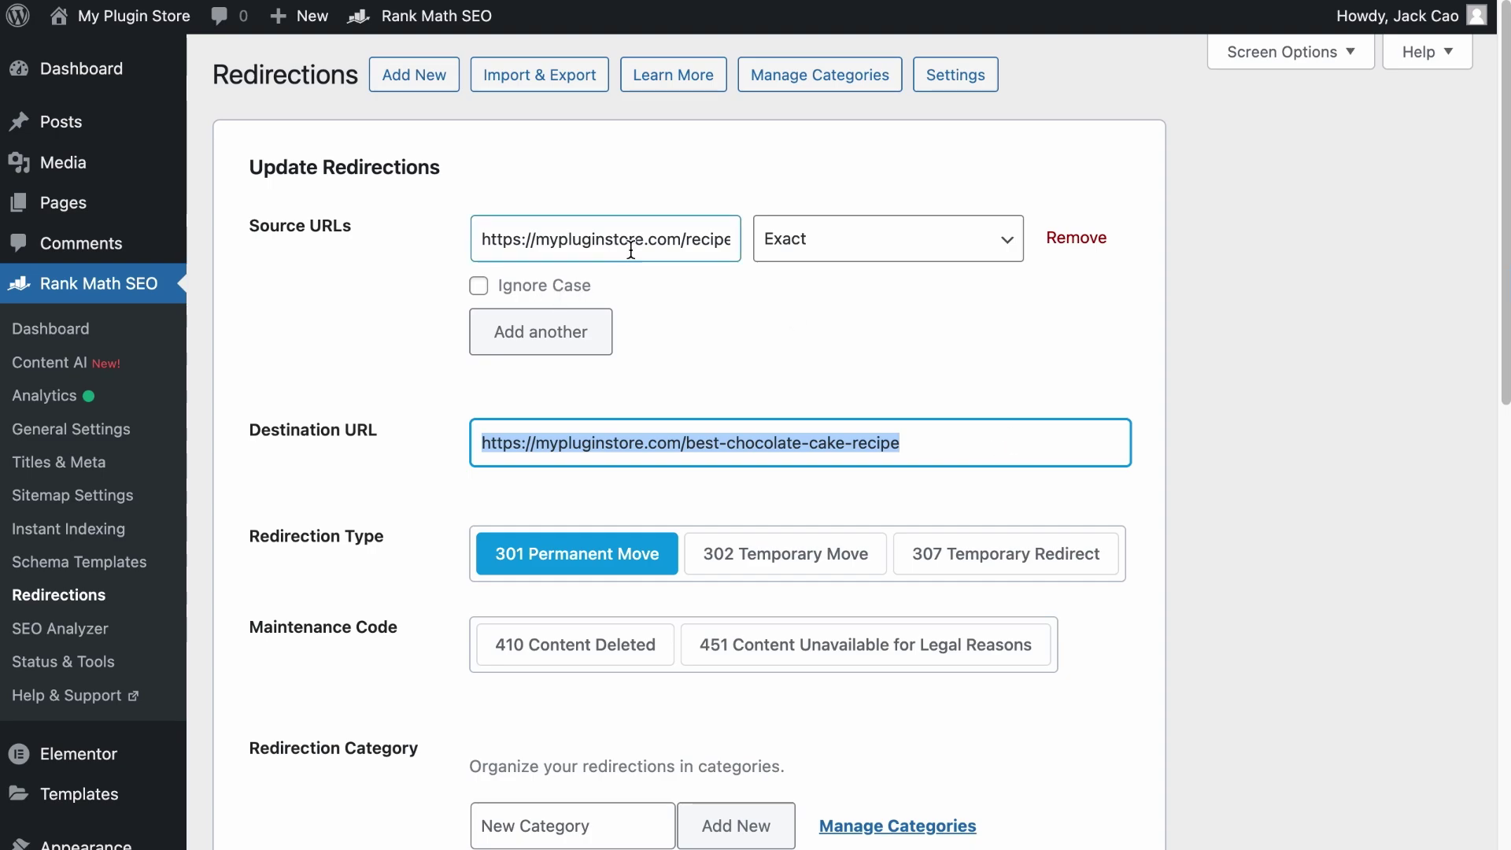
Strip the domain from the source URL so that it starts with /recipes/, and compare its recipe slug with the destination URL.
left_click(675, 240)
left_click_drag(674, 240, 432, 244)
key("BackSpace")
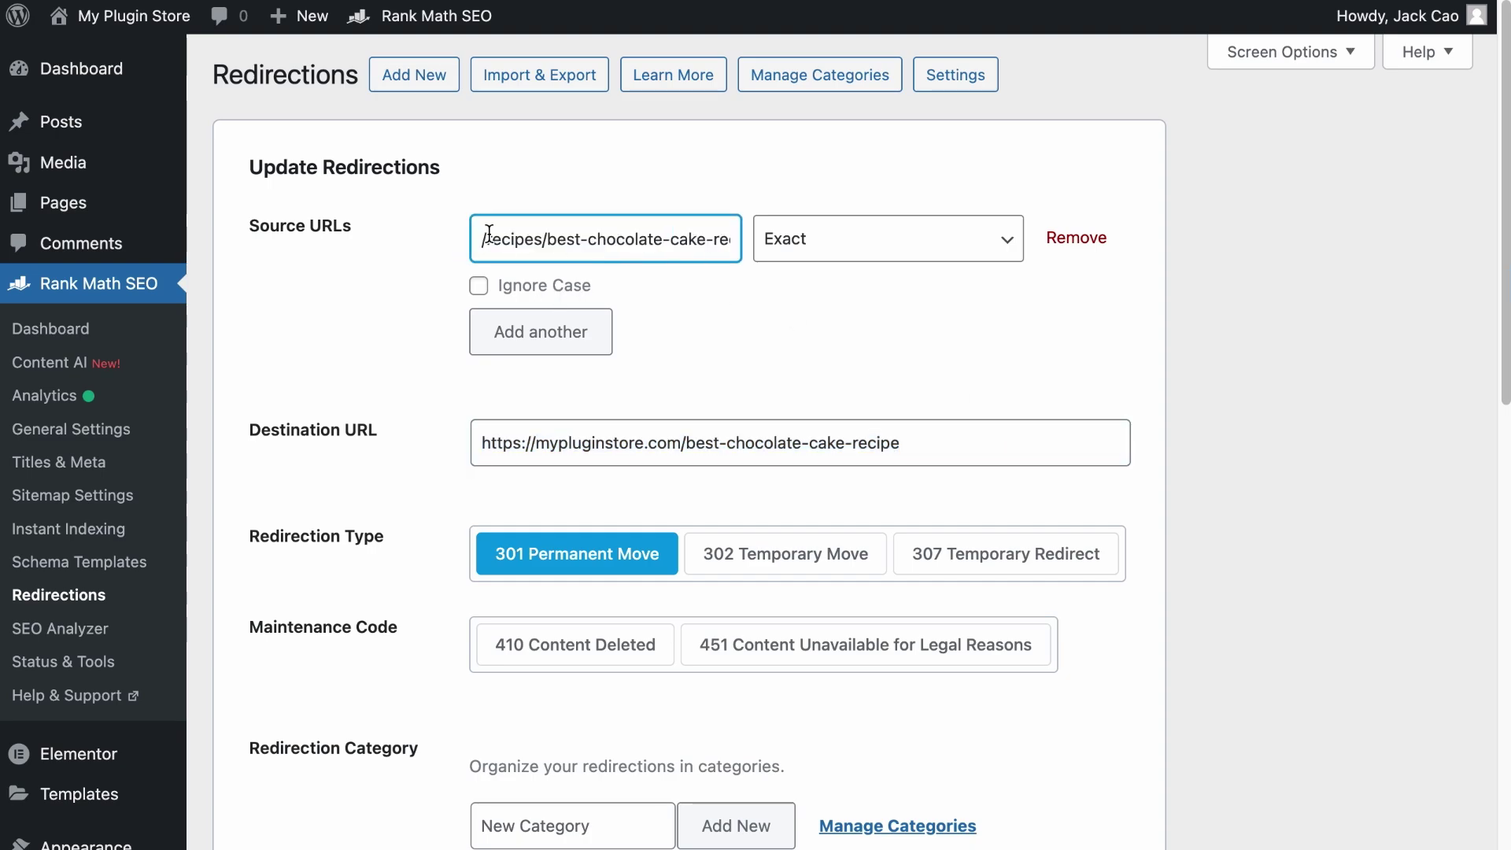
left_click_drag(543, 240, 801, 250)
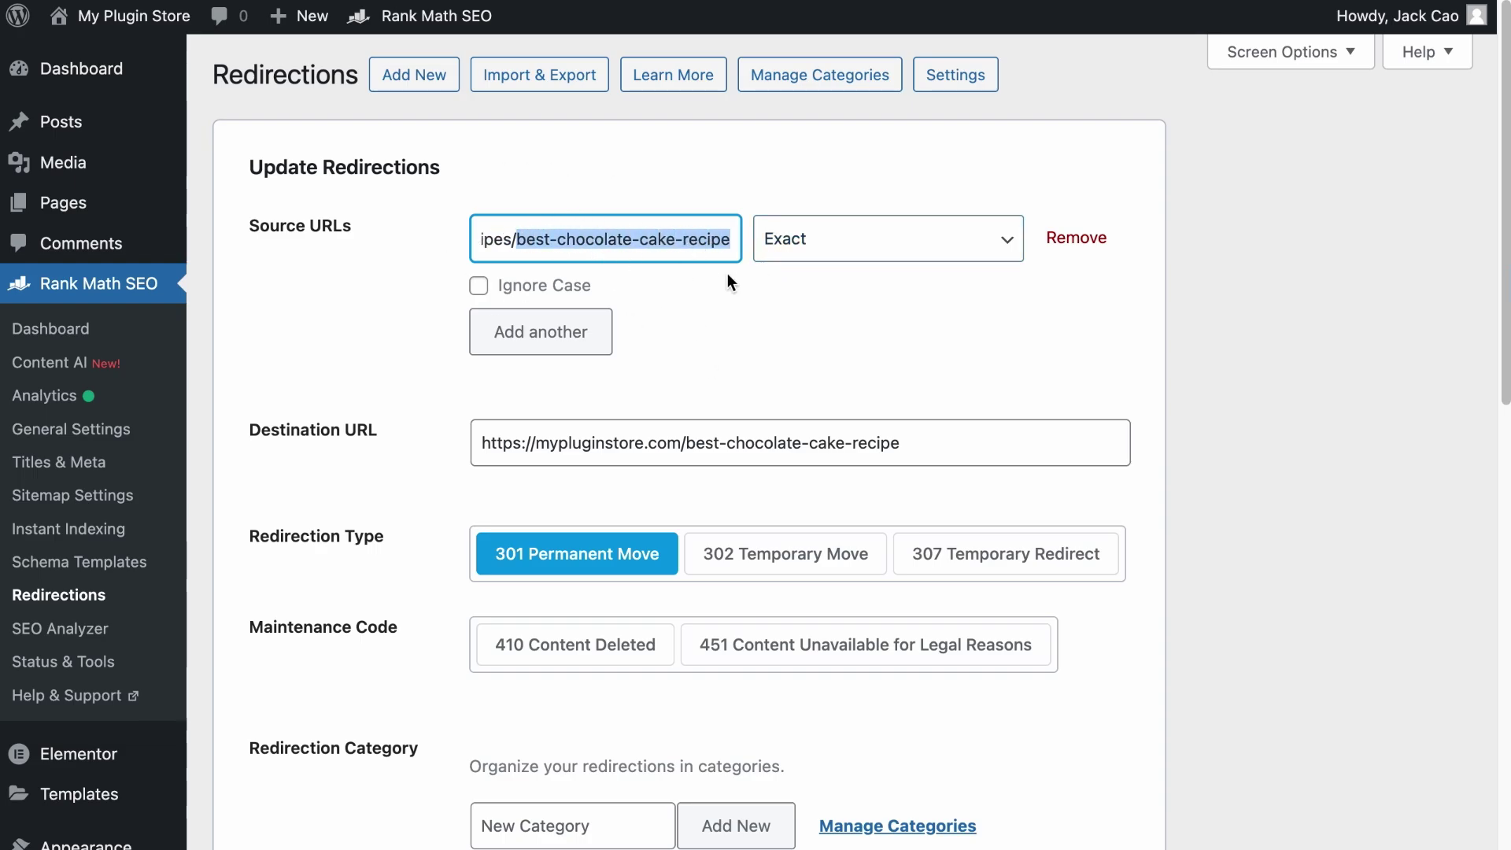
left_click_drag(930, 426, 436, 428)
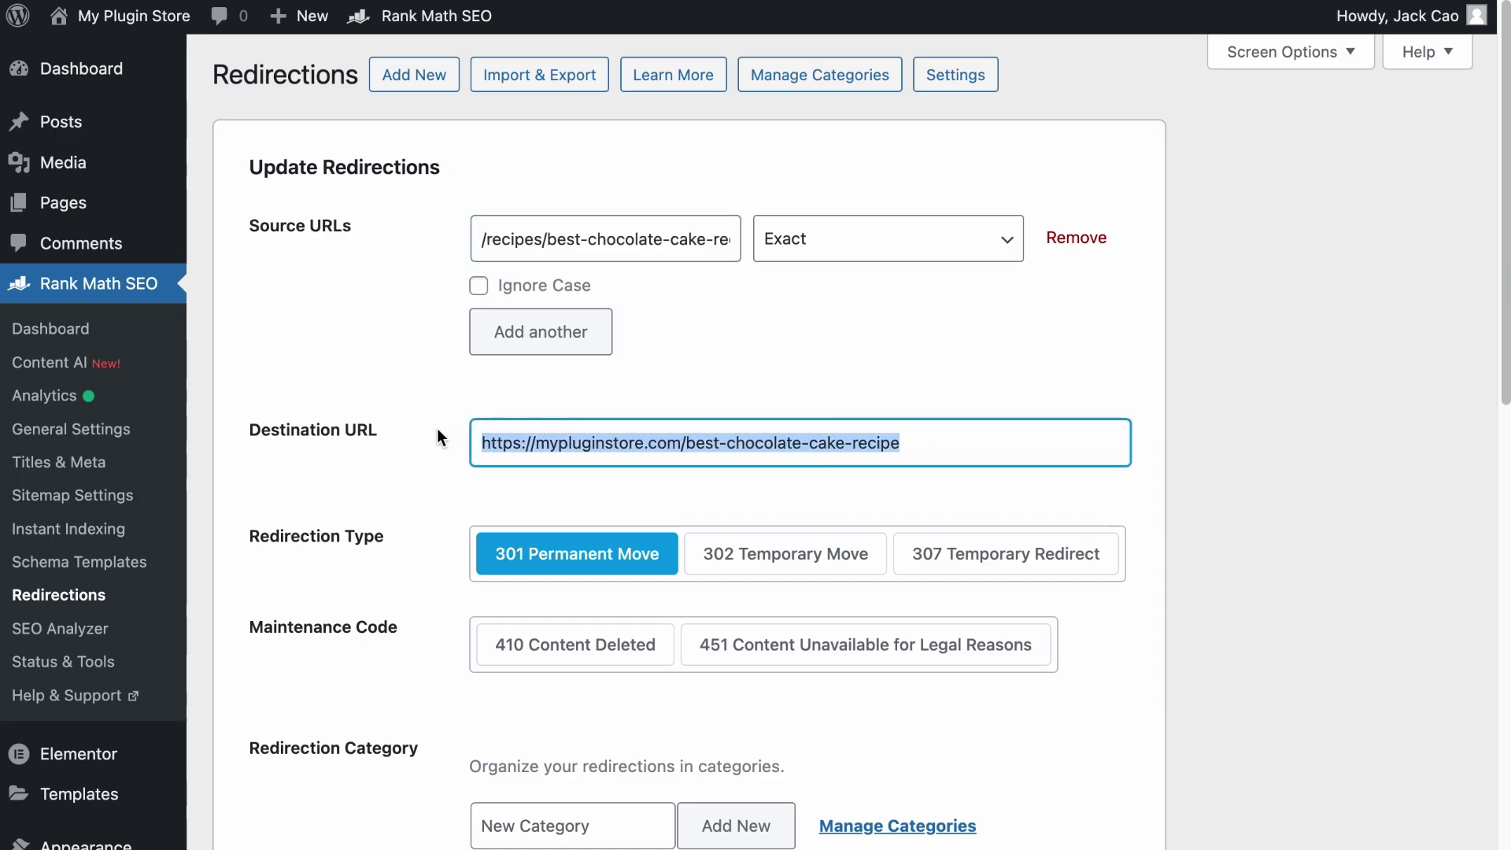
Replace the source URL with the pattern (.*)/(.*) and set its matching to Regex.
double_click(557, 236)
key("ctrl+a")
key("BackSpace")
left_click(769, 246)
left_click(803, 340)
left_click(656, 253)
type("(.*)/(.*)")
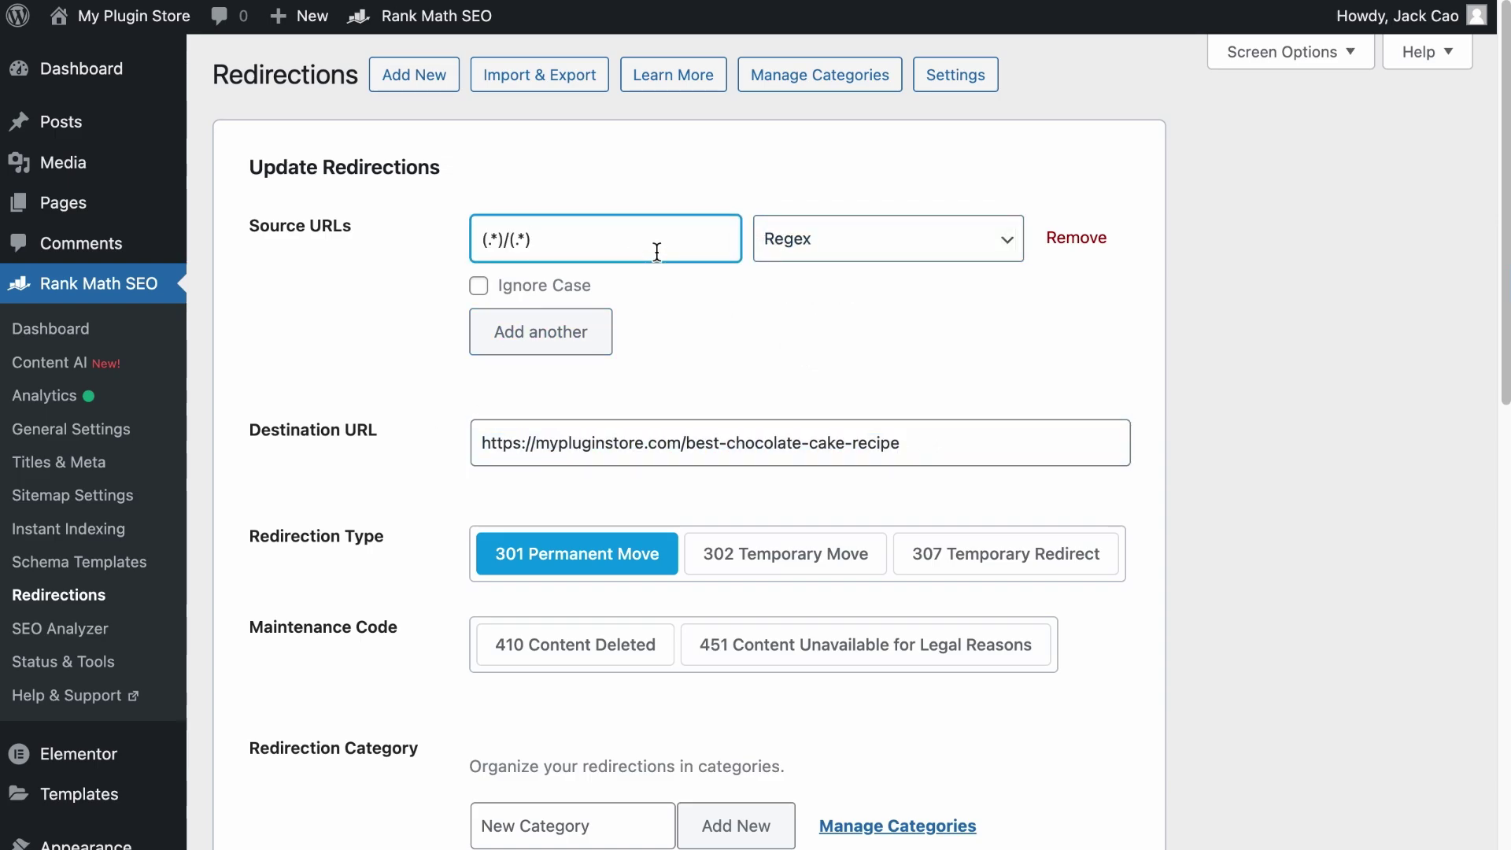
left_click_drag(505, 240, 616, 250)
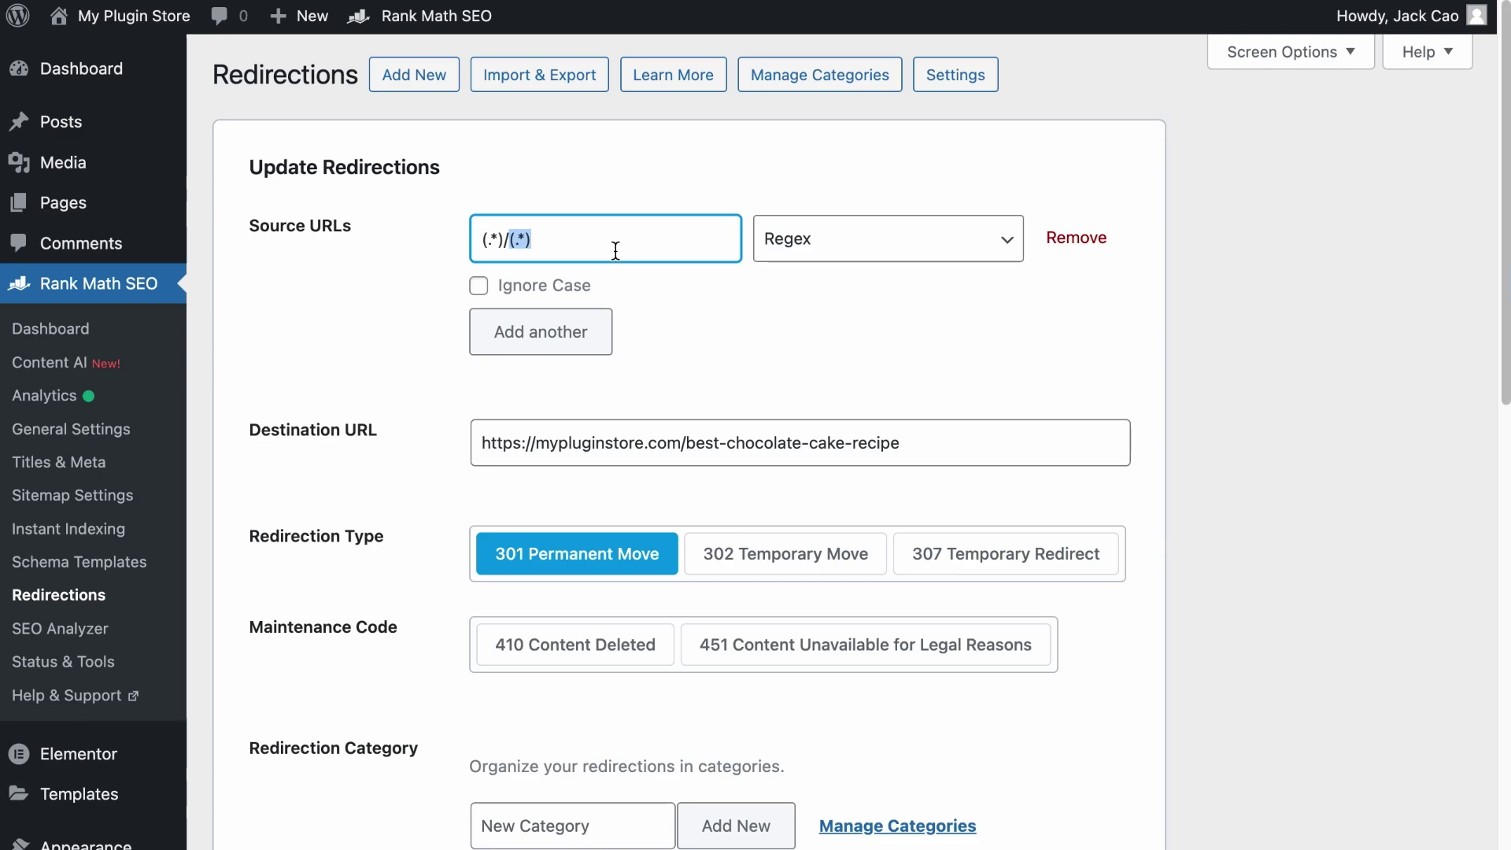
left_click_drag(614, 250, 433, 231)
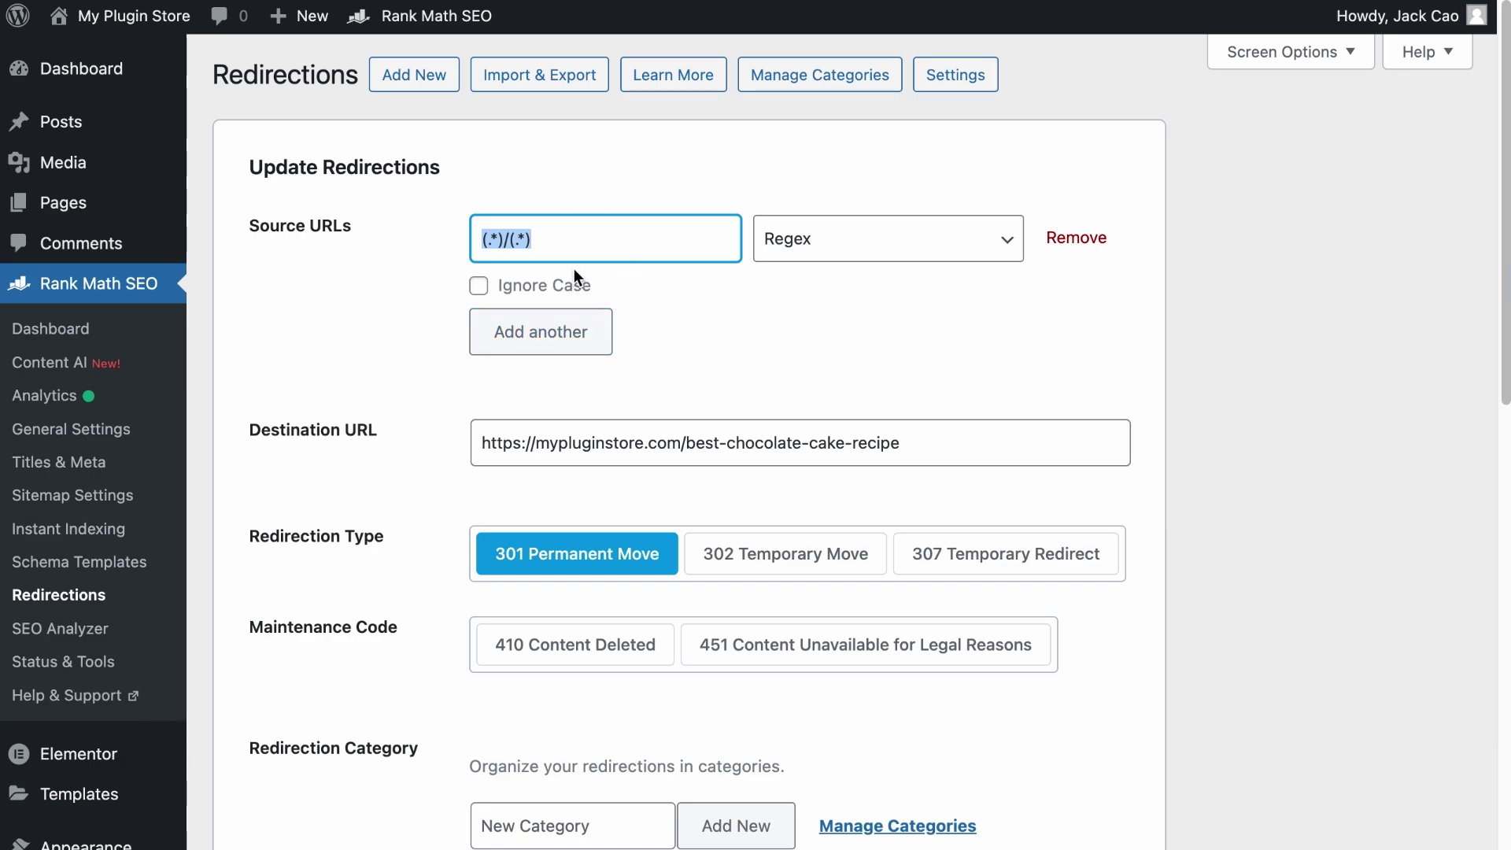
Replace the destination URL with /$2, which refers to the second capture group of the source pattern.
left_click(937, 430)
left_click_drag(886, 440, 407, 423)
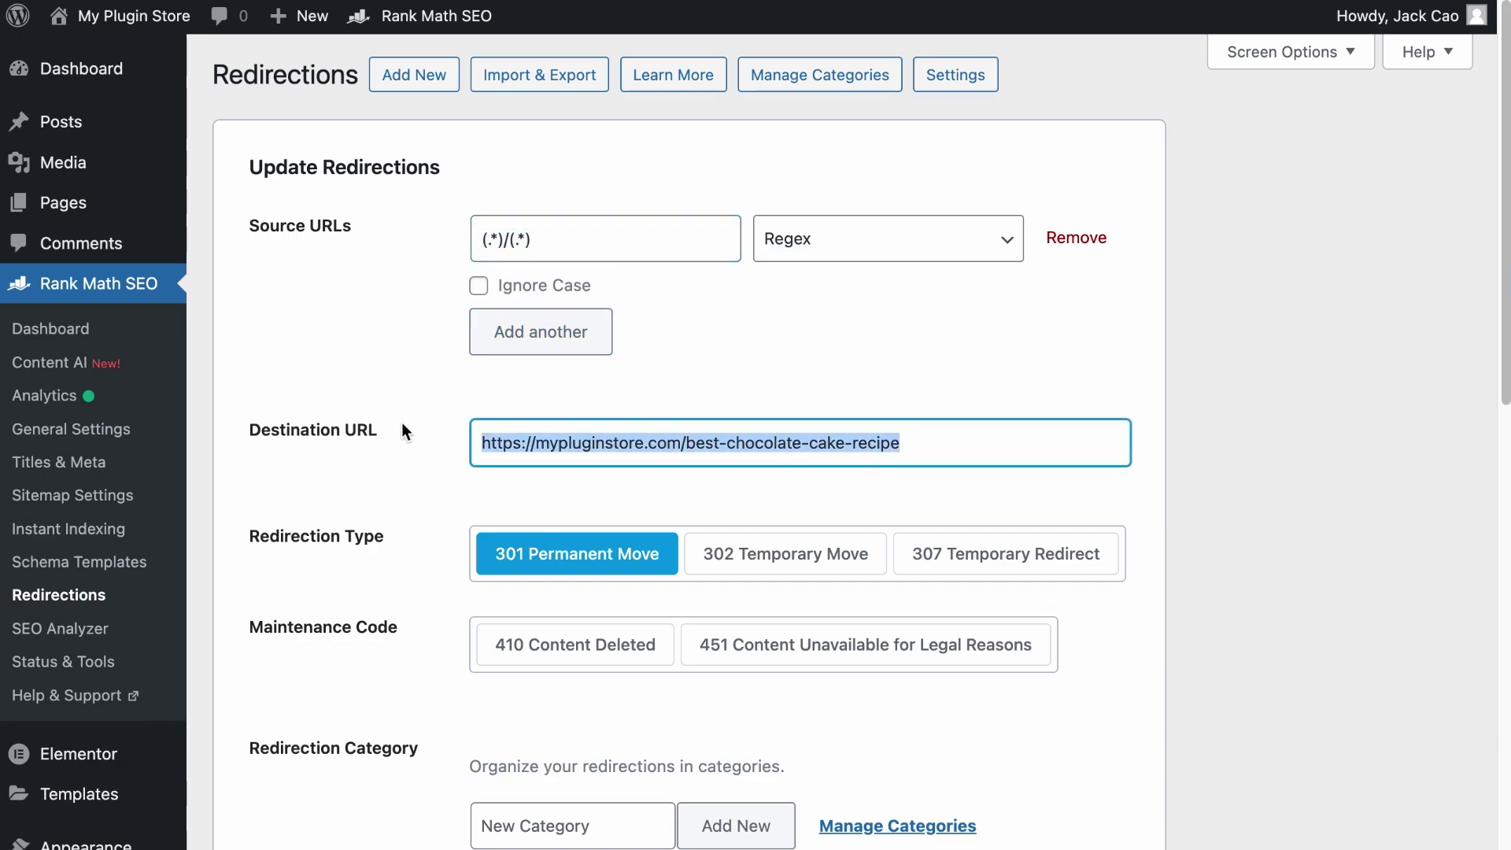
key("BackSpace")
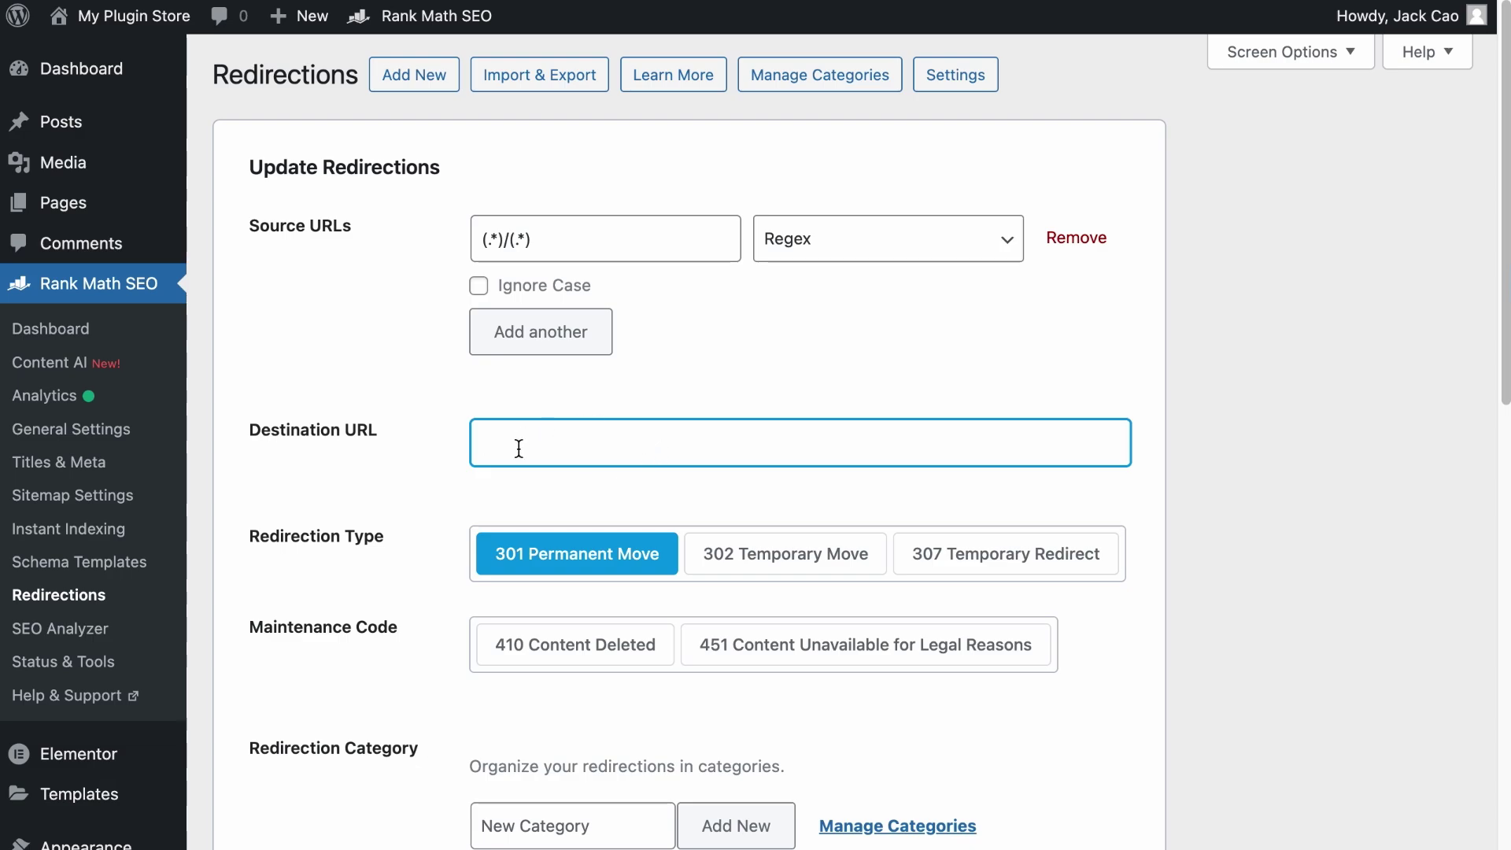
left_click_drag(507, 241, 413, 235)
left_click(510, 240)
left_click(543, 452)
type("/$2")
left_click_drag(485, 445, 546, 458)
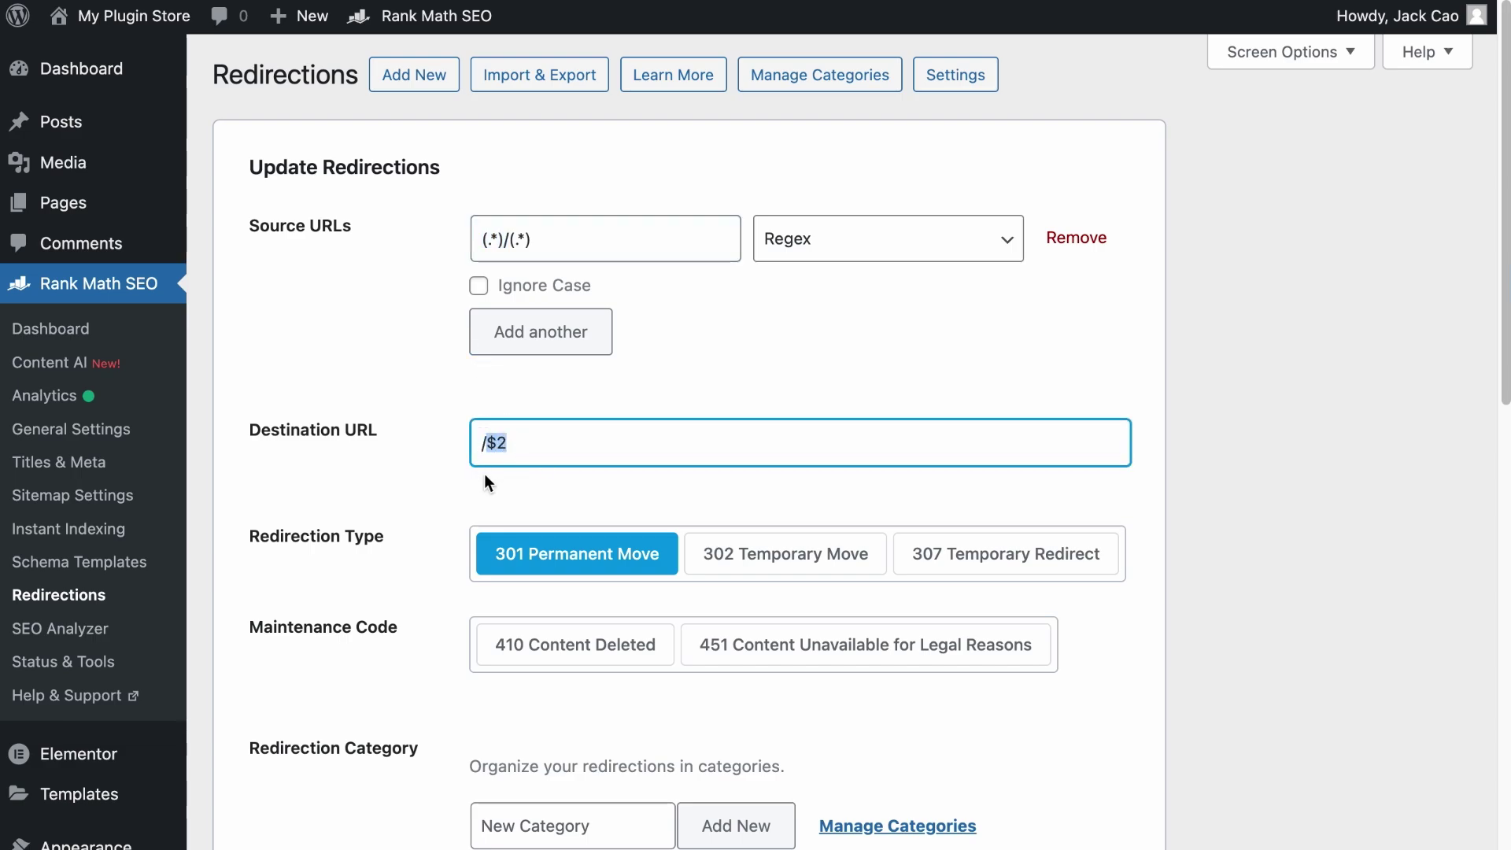
left_click(481, 443)
type("https://mypluginstore.com")
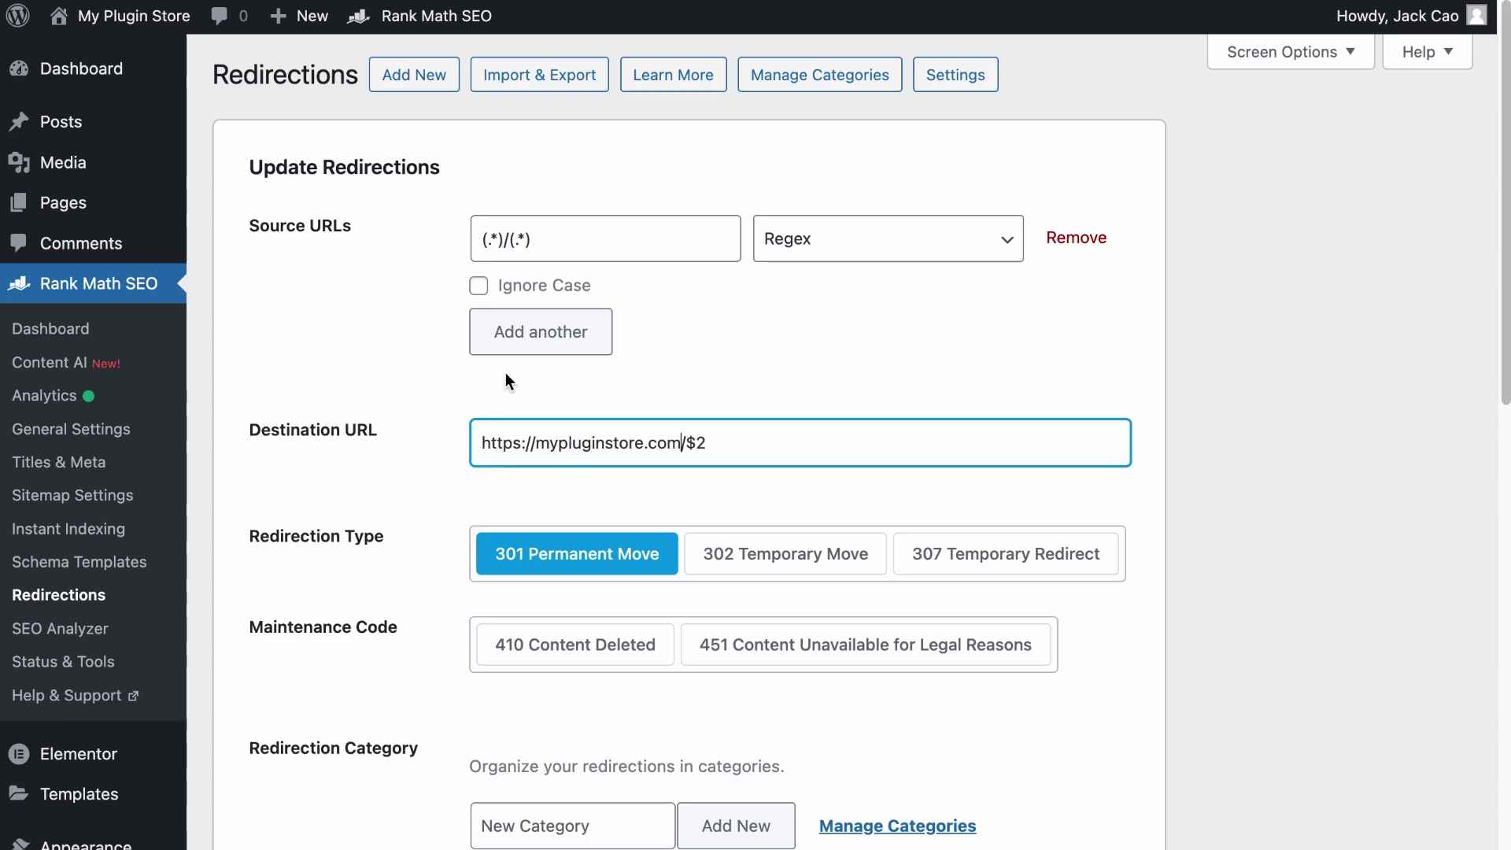
left_click_drag(780, 442, 424, 441)
left_click(642, 440)
left_click_drag(682, 441, 423, 441)
key("BackSpace")
left_click(451, 505)
Save the updated regex redirection.
scroll(561, 551, "down", 1)
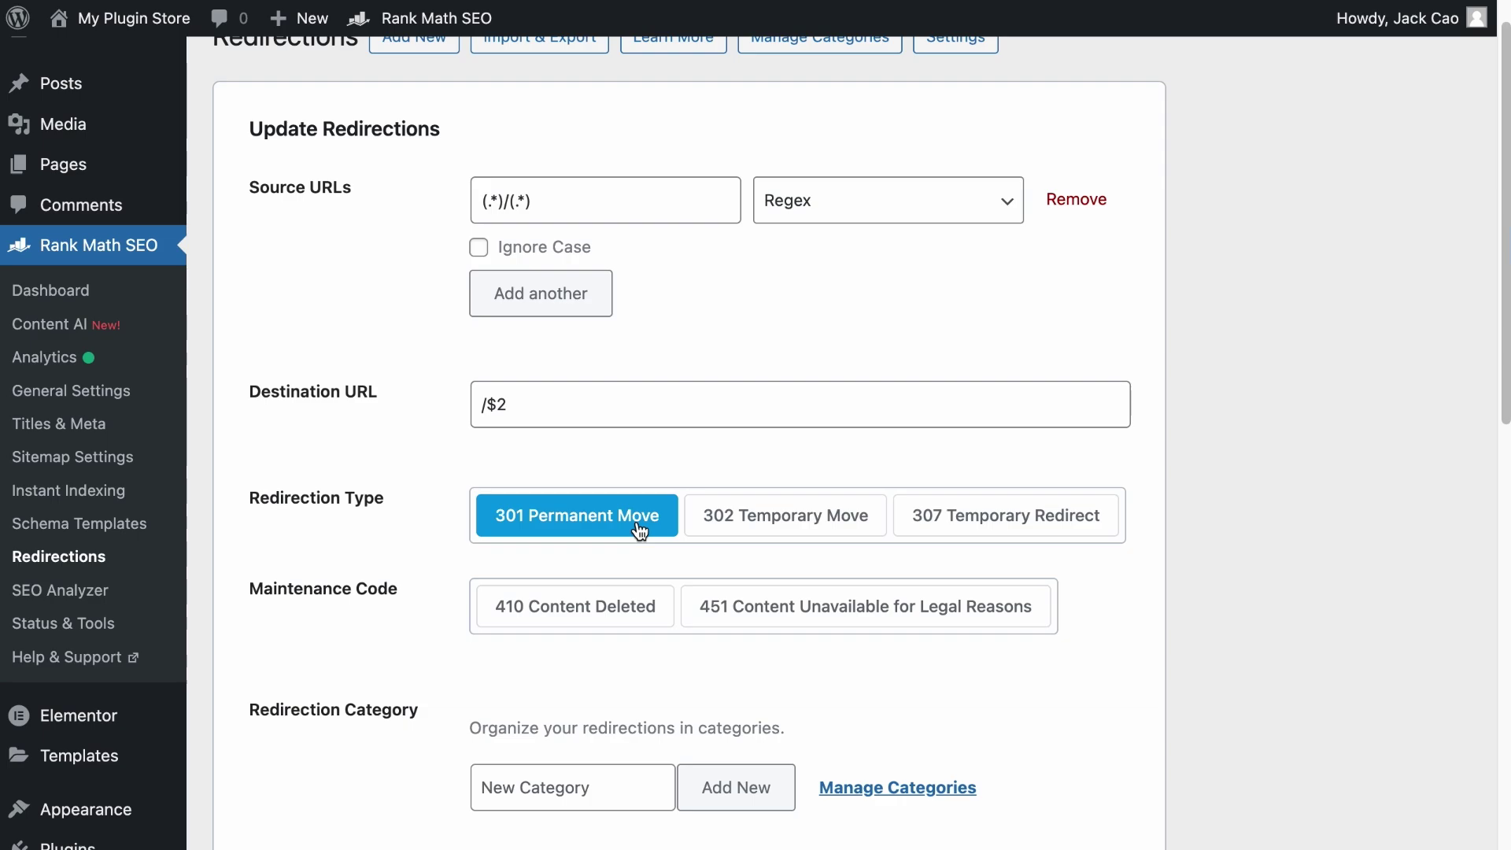
scroll(708, 551, "down", 7)
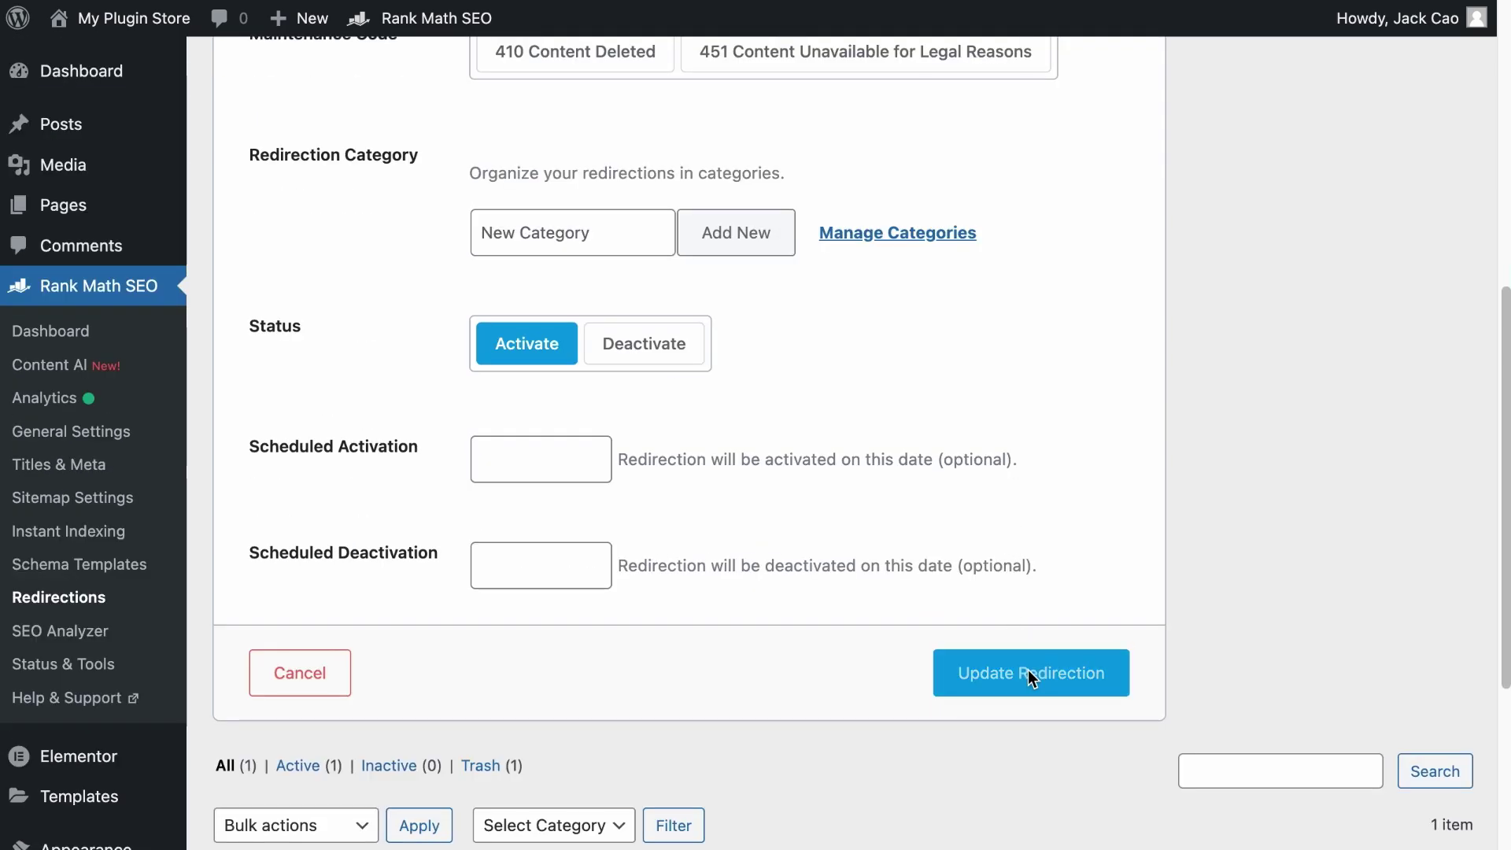
left_click(1028, 673)
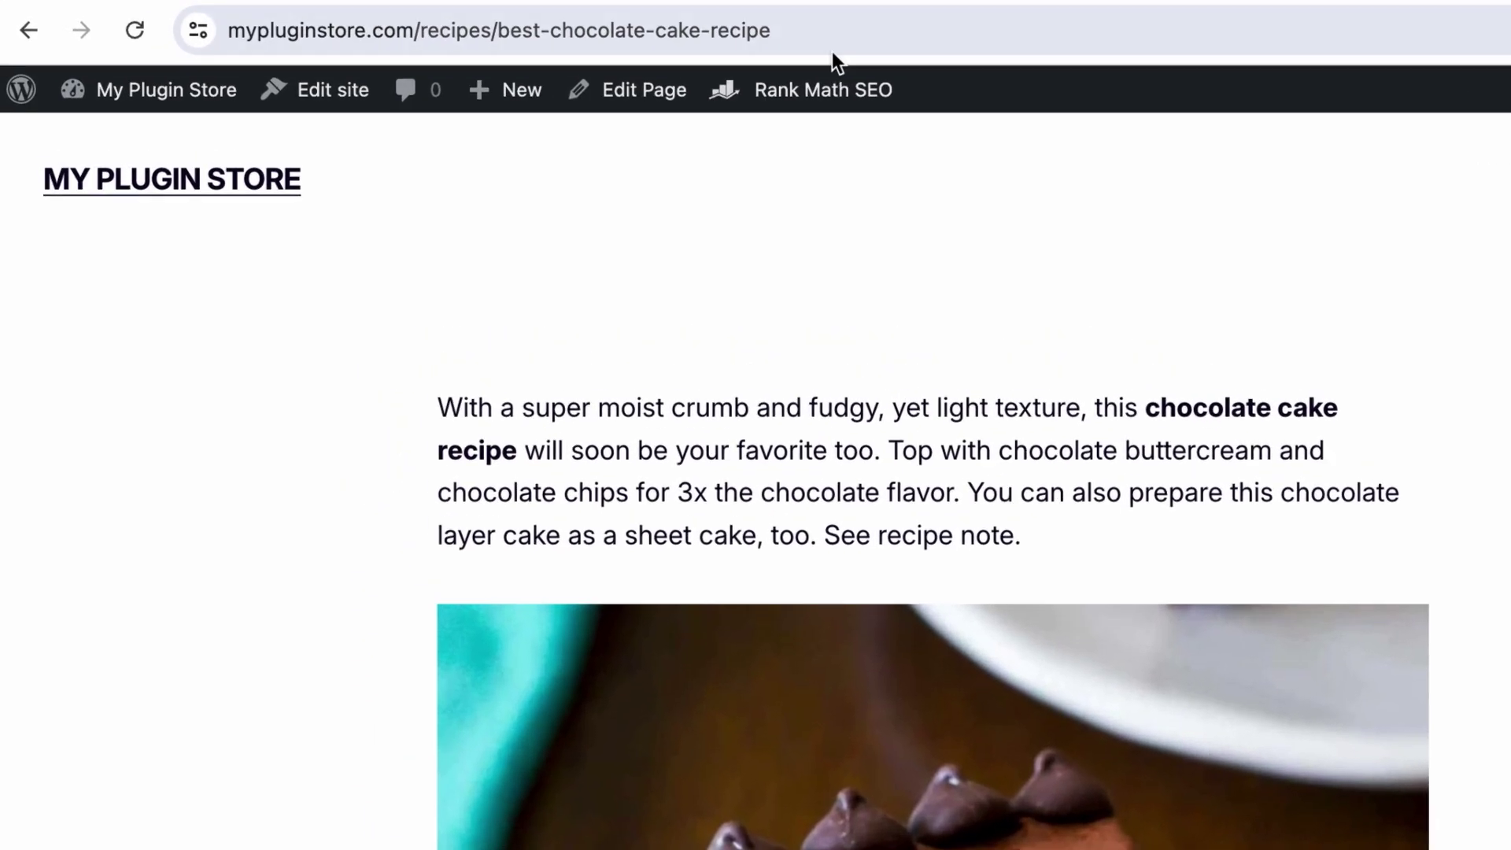
Test the redirection by reloading mypluginstore.com/recipes/best-chocolate-cake-recipe, and check whether the recipes/ part is dropped from the address.
left_click(811, 35)
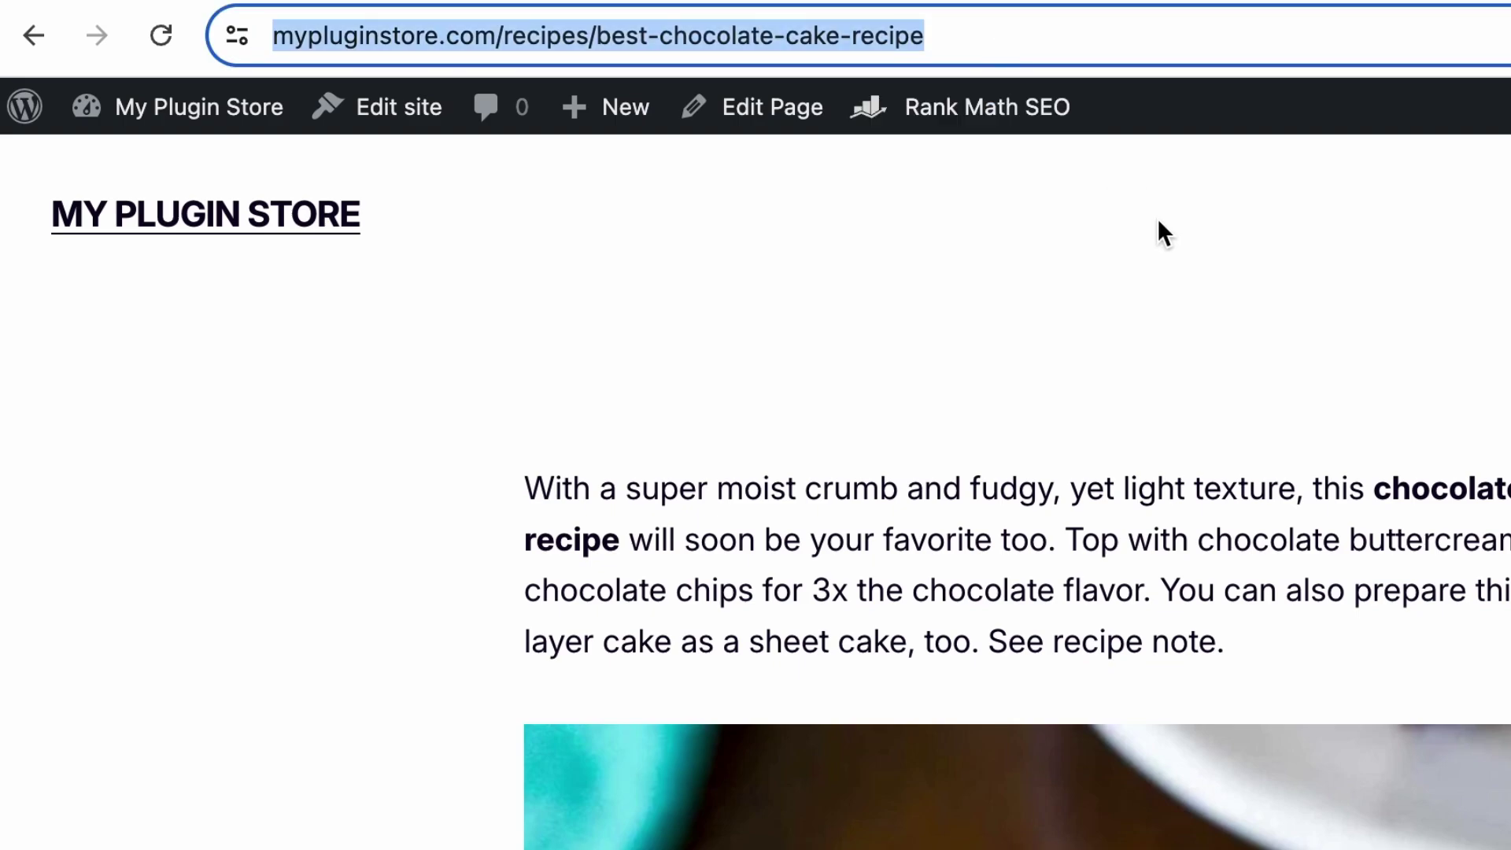
left_click(614, 37)
left_click_drag(681, 37, 589, 44)
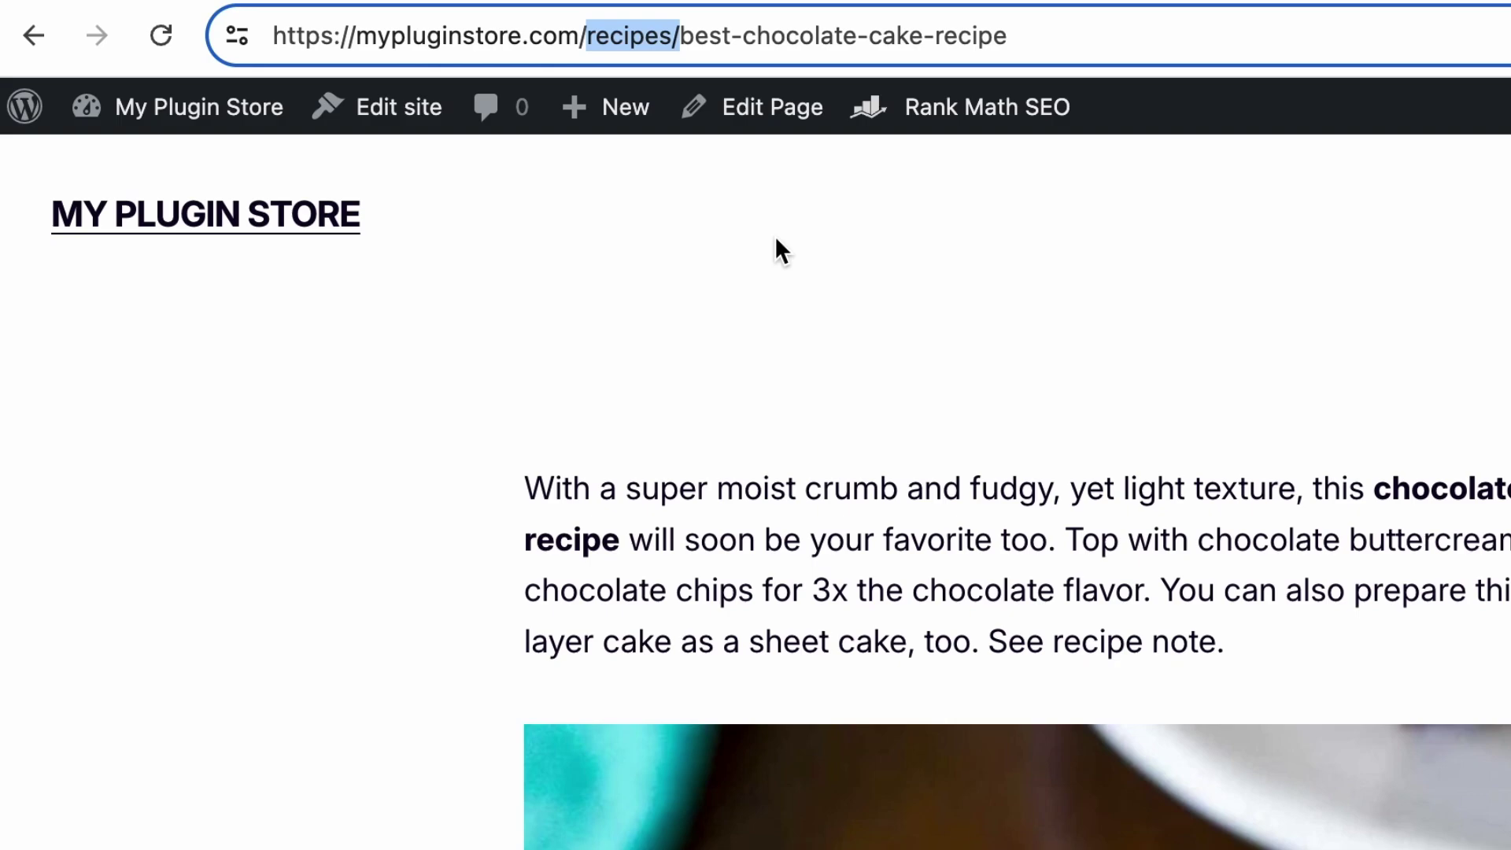
left_click(782, 251)
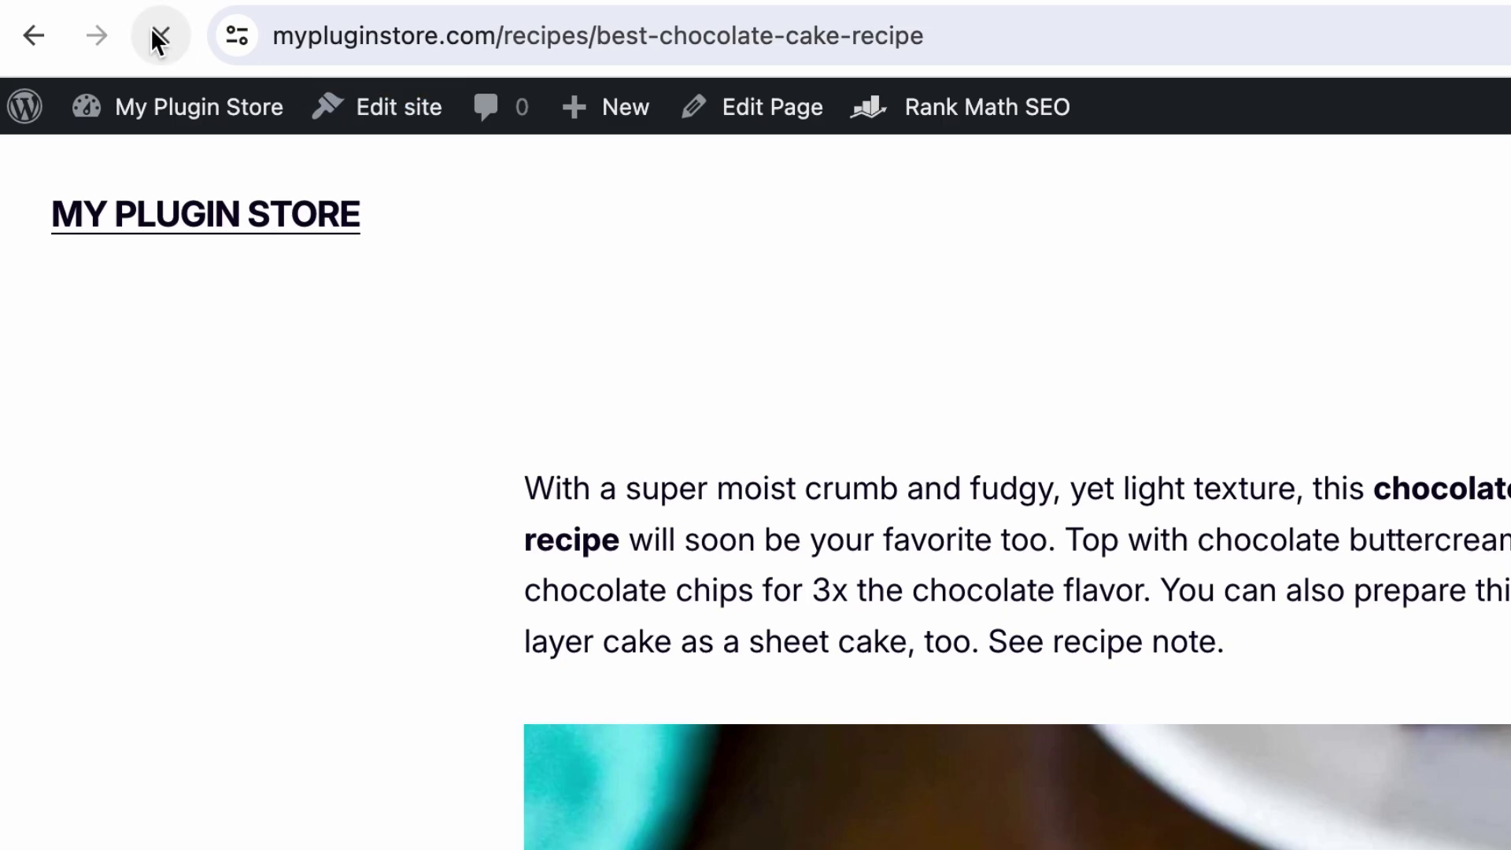
left_click(155, 37)
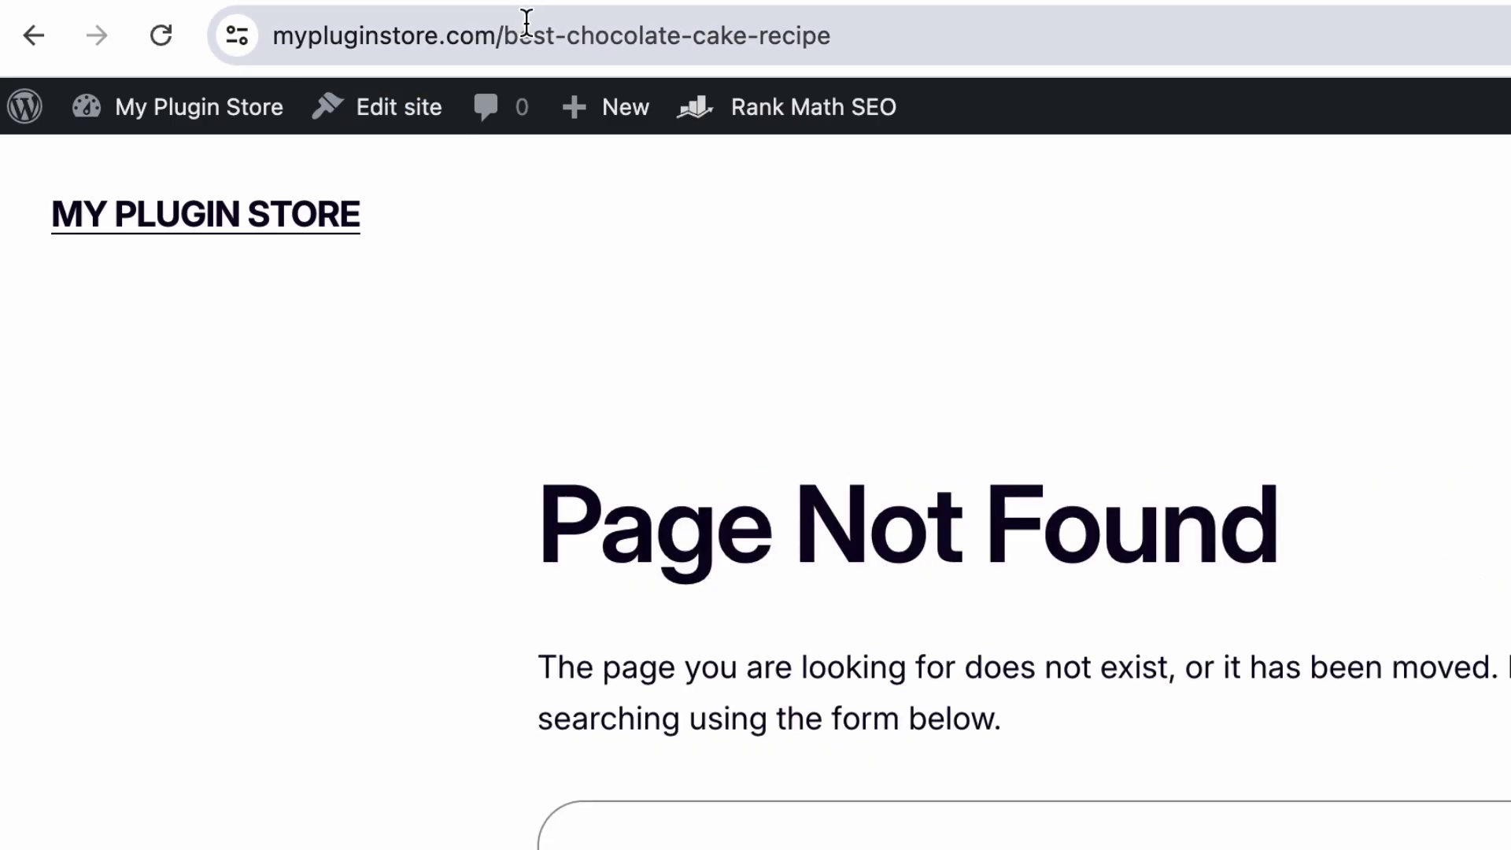
left_click(523, 27)
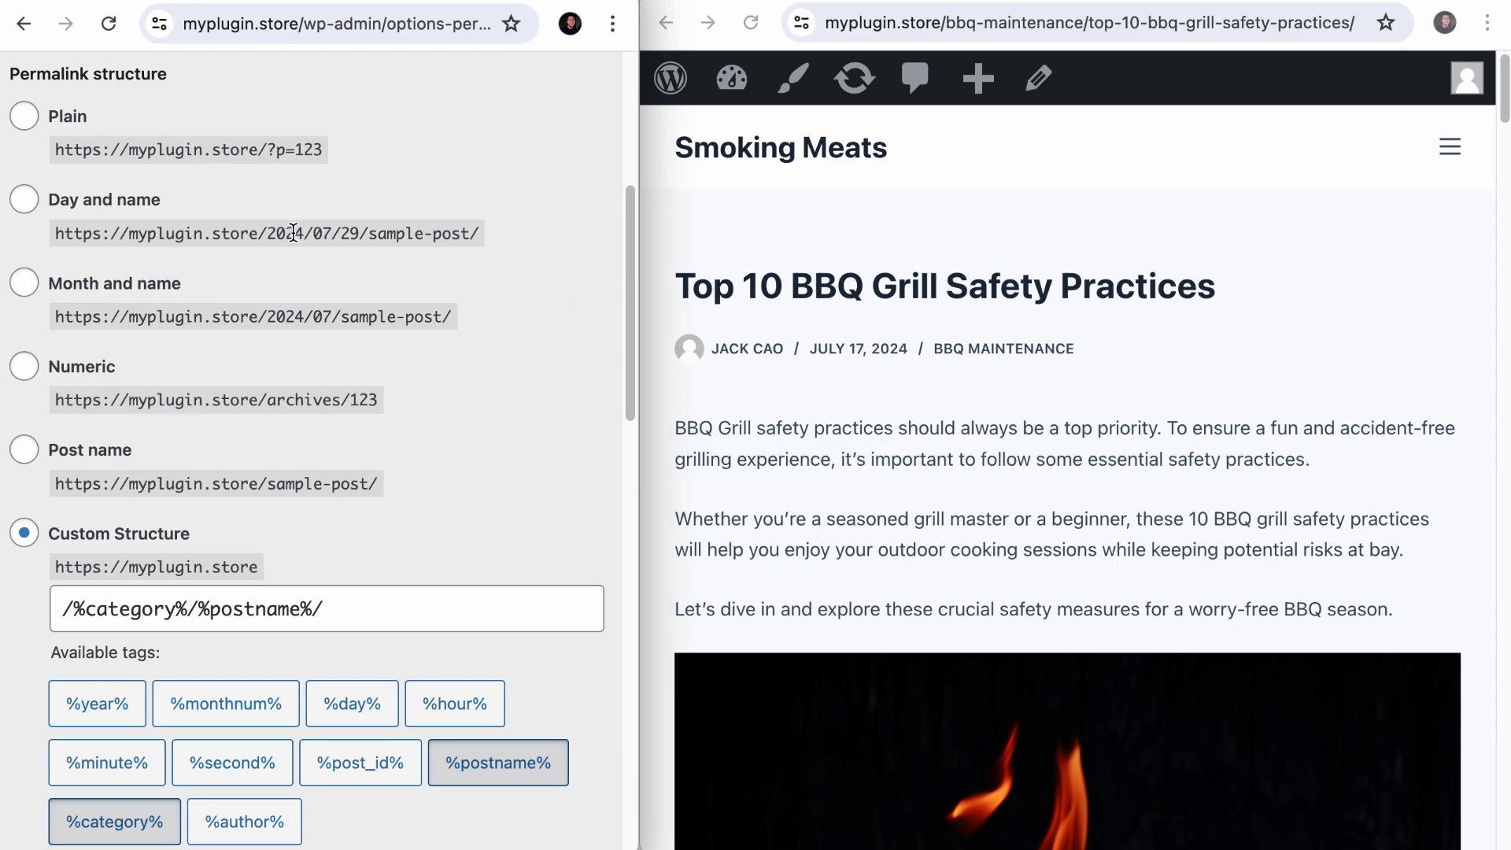
Compare the category and post name parts of the custom permalink structure with the URL of the BBQ grill safety post.
scroll(291, 328, "down", 2)
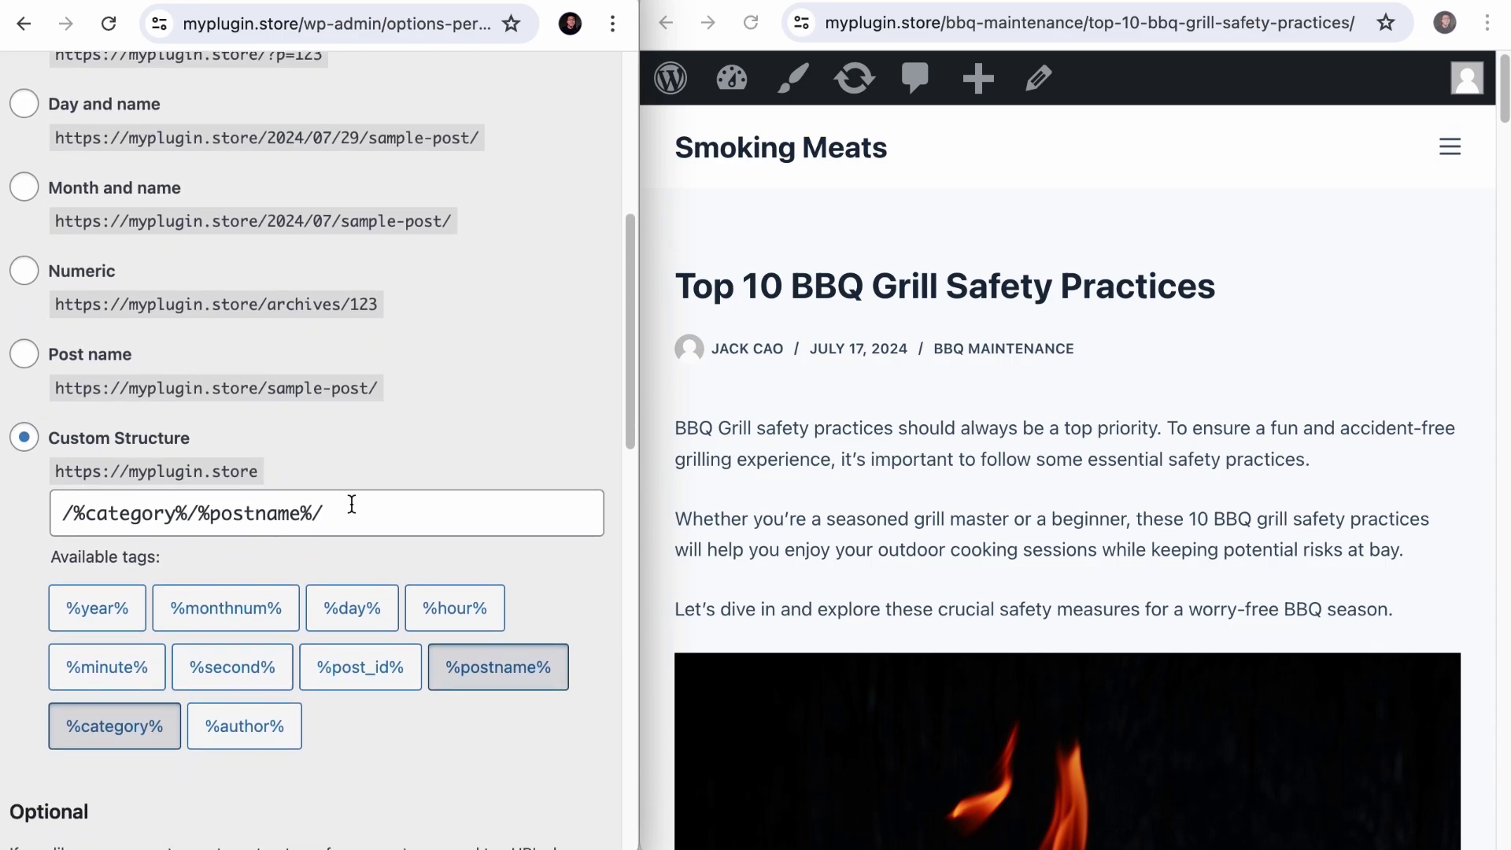
left_click(203, 523)
left_click_drag(203, 522, 62, 523)
left_click(207, 526)
left_click_drag(207, 526, 388, 513)
left_click(1013, 22)
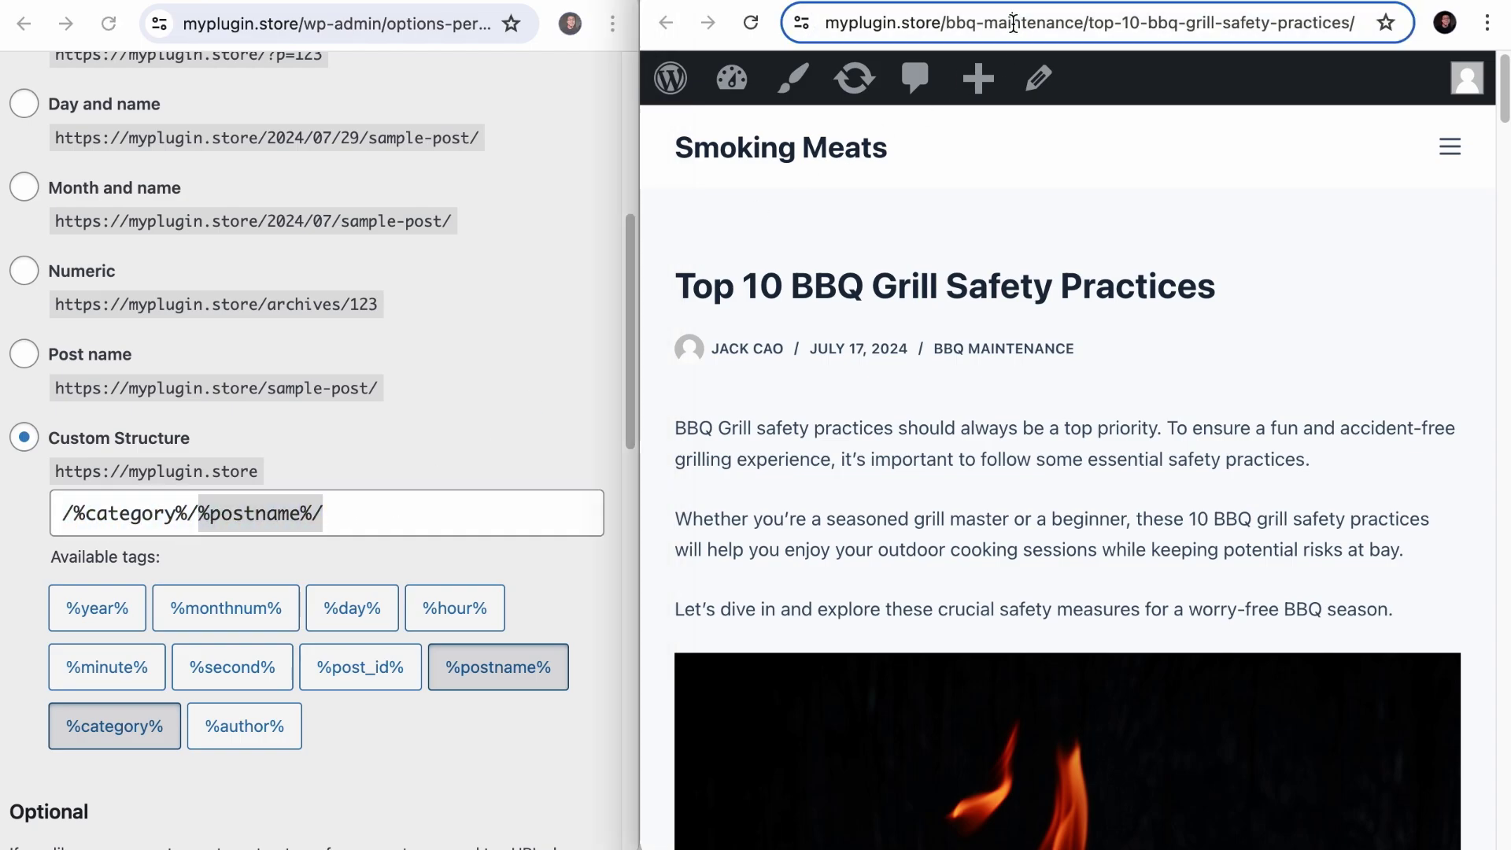
left_click_drag(1004, 22, 1391, 32)
left_click(1145, 23)
left_click(1320, 211)
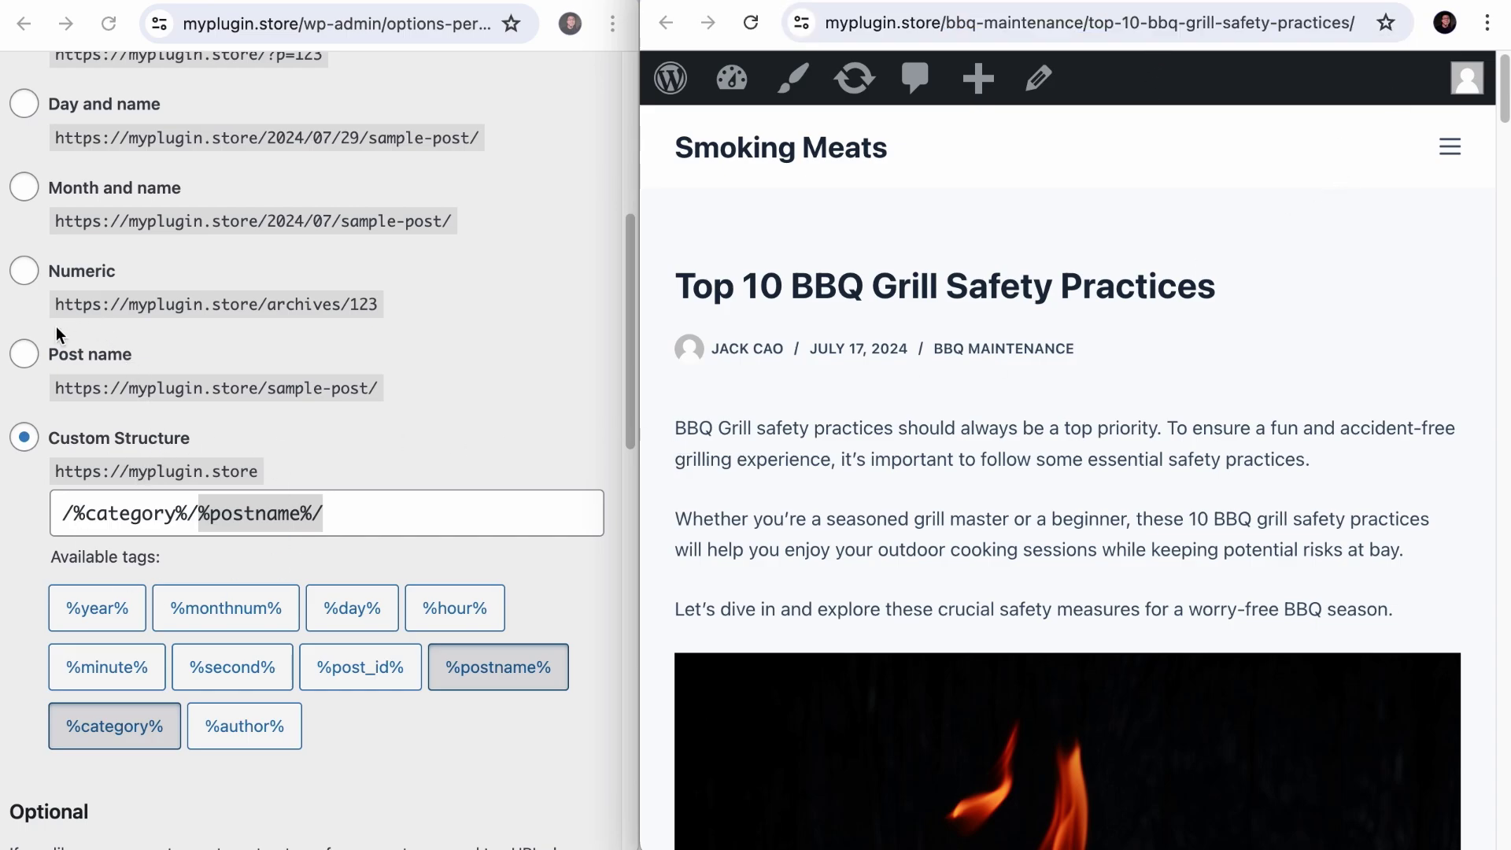
Set the myplugin.store permalink structure to Post name and save the changes.
left_click(24, 355)
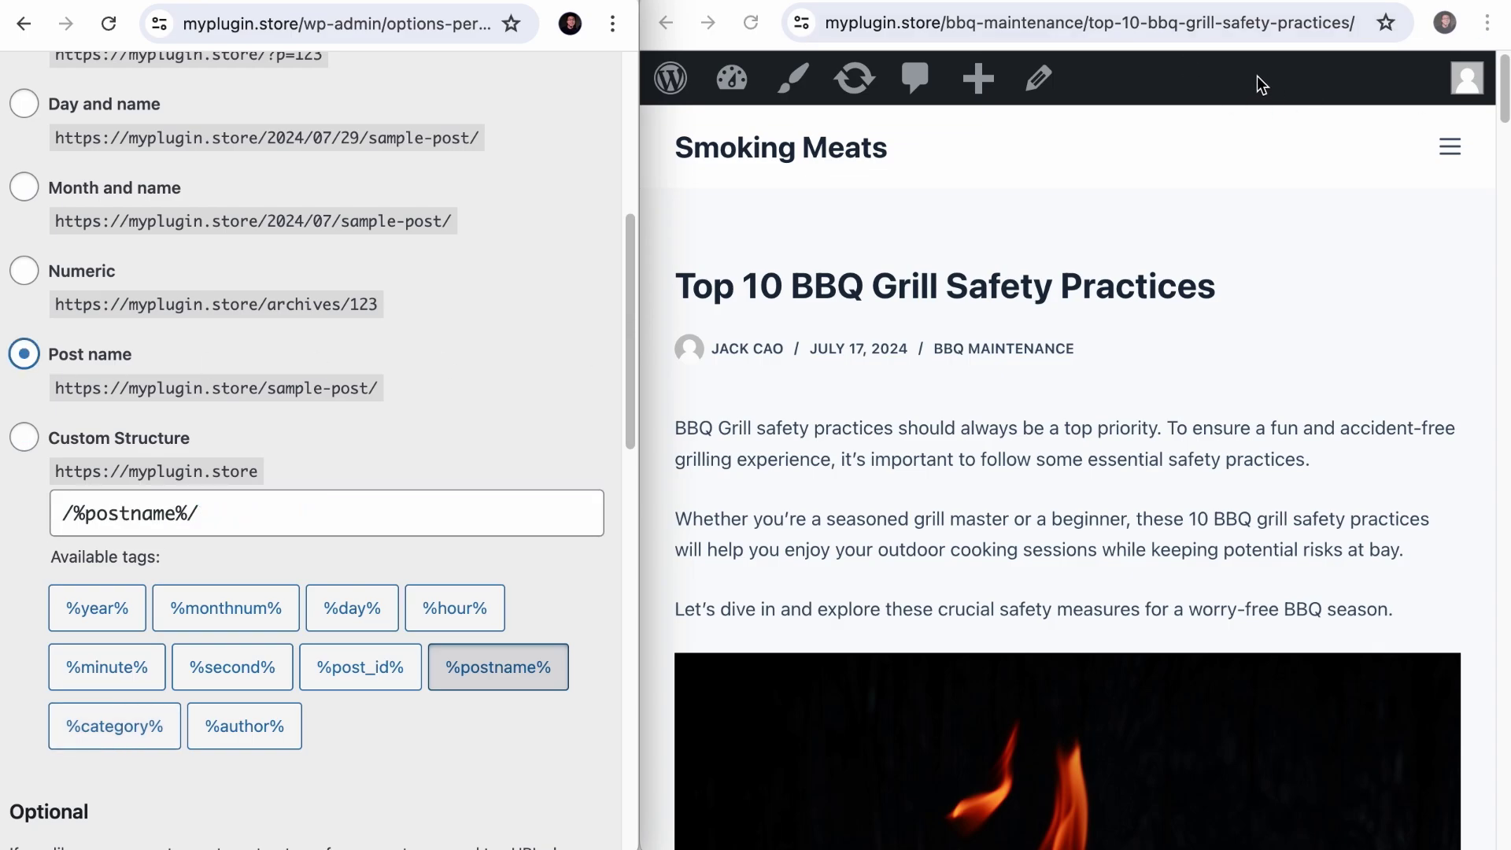
scroll(449, 499, "down", 10)
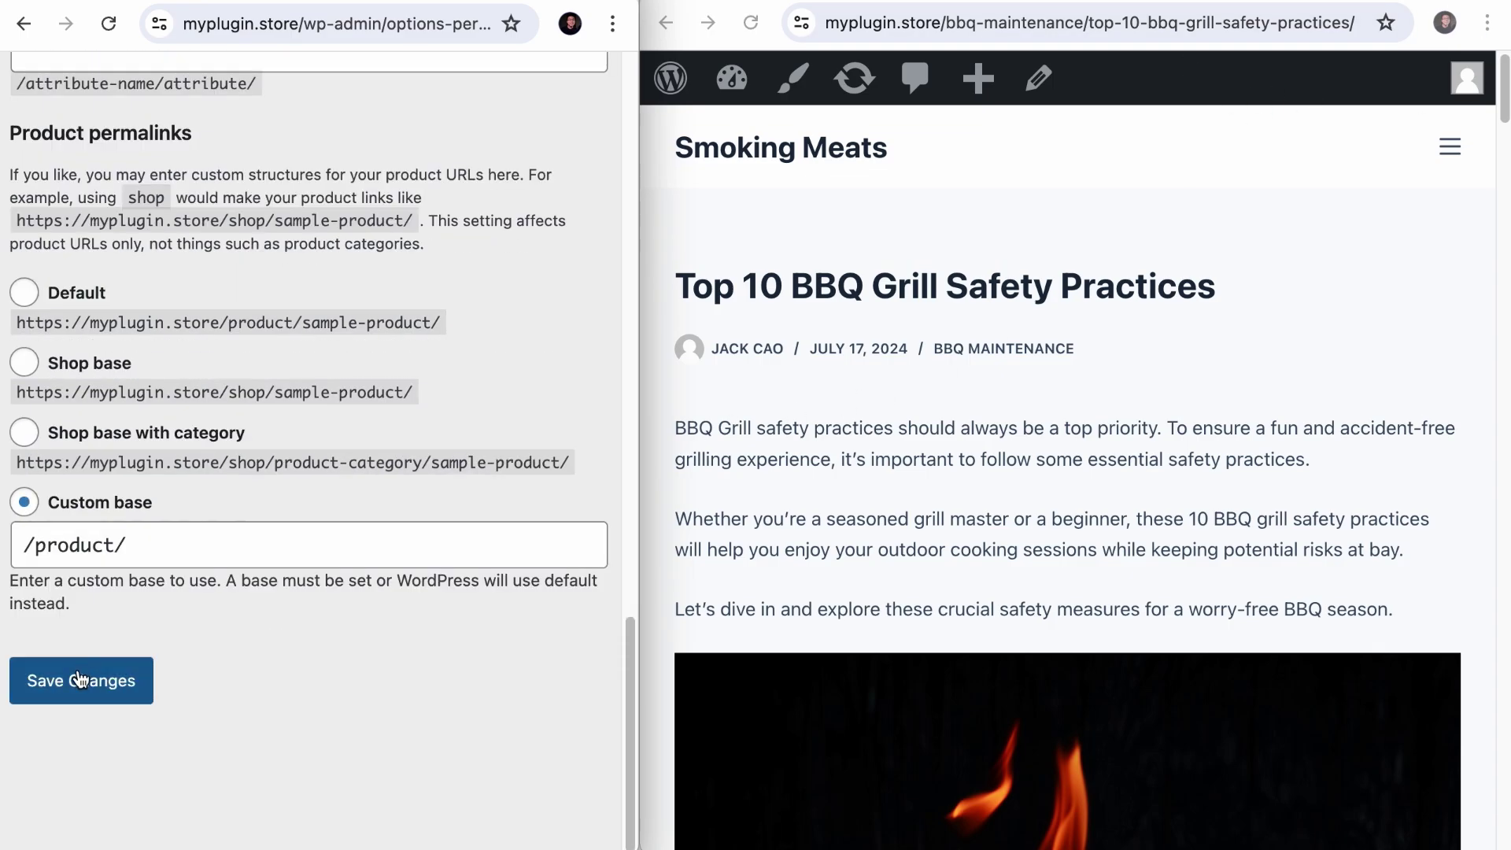
left_click(81, 677)
Reload the BBQ grill safety post at its old address and check whether the bbq-maintenance category is dropped from the URL.
left_click(784, 367)
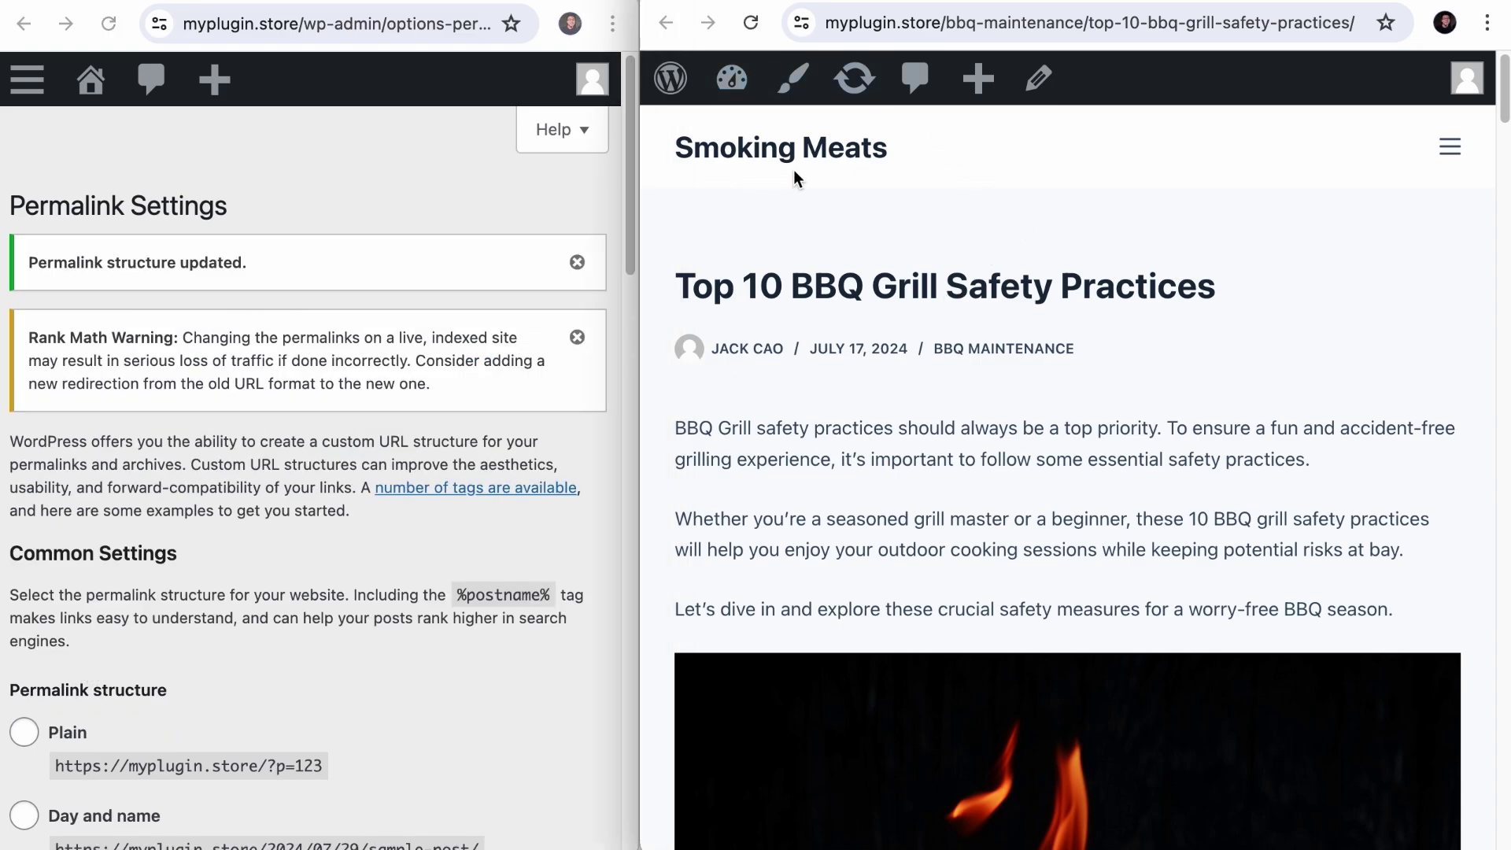
left_click(919, 31)
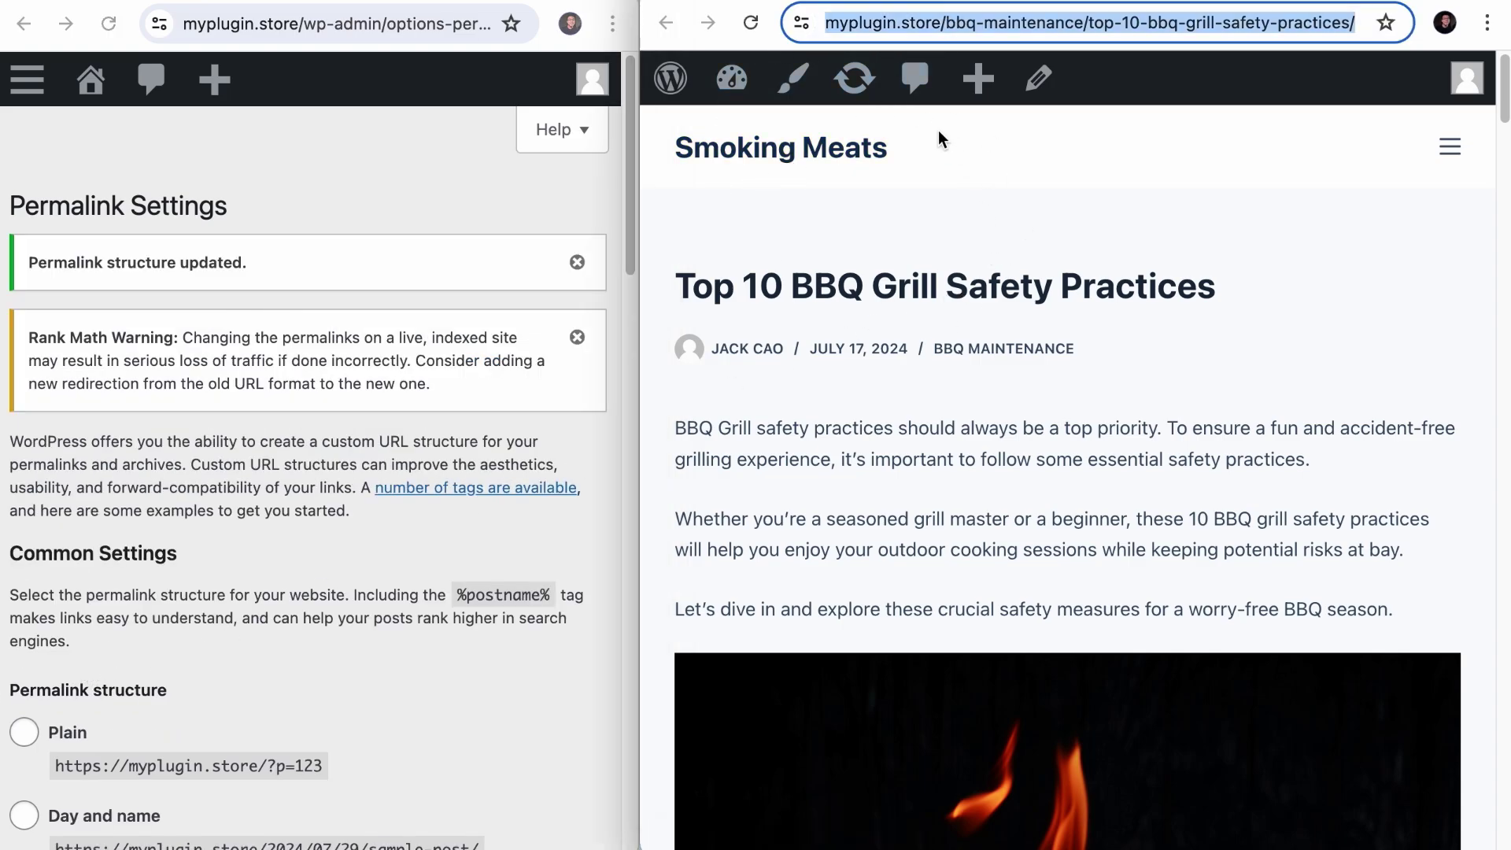
left_click(759, 30)
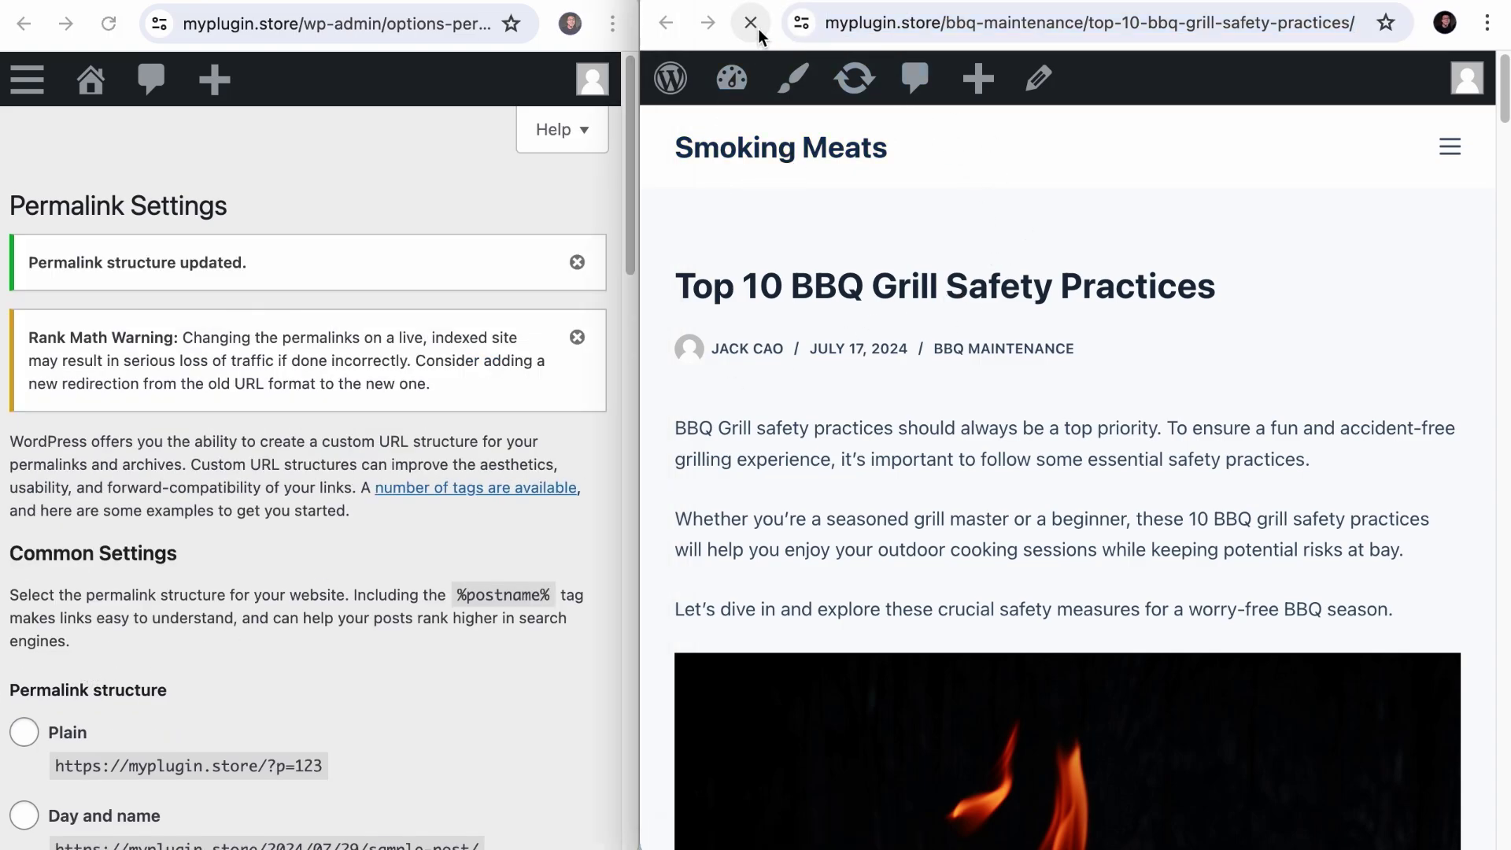
left_click(1035, 24)
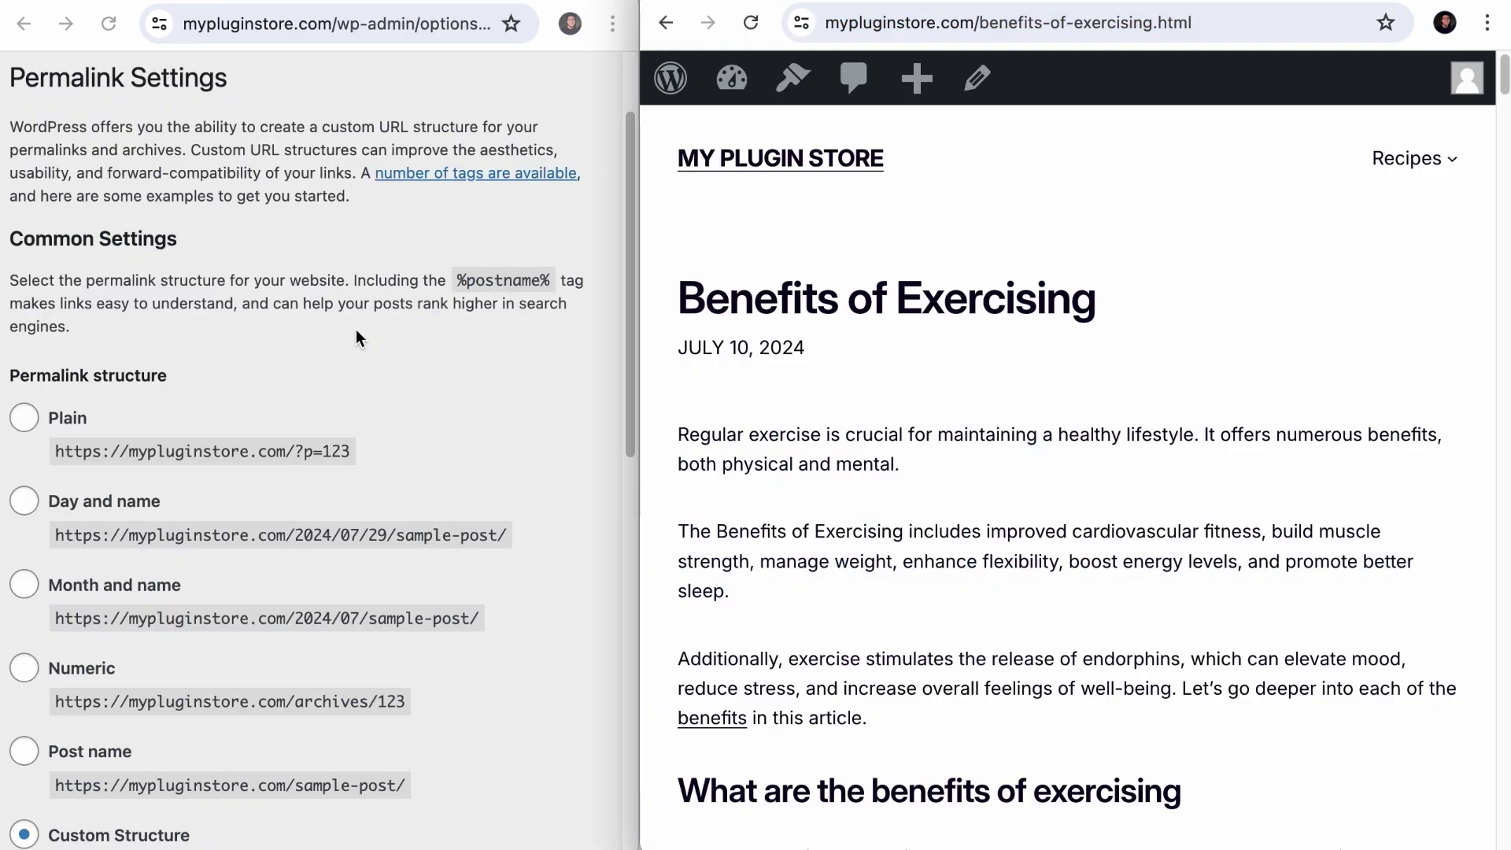
Compare the .html ending of the mypluginstore.com custom permalink structure with the URL of the Benefits of Exercising post.
scroll(315, 370, "down", 4)
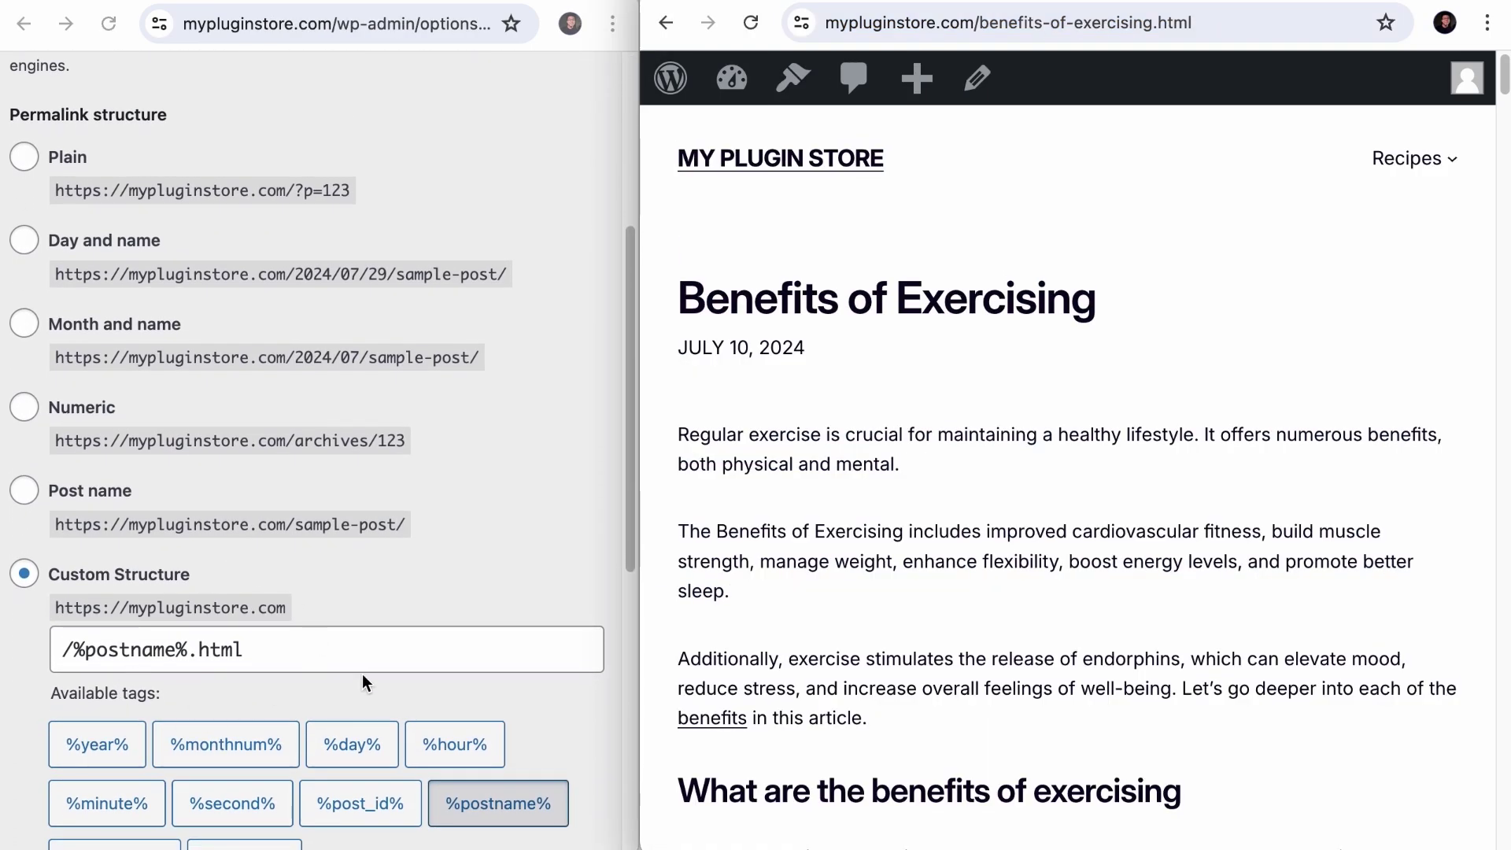
left_click(1216, 25)
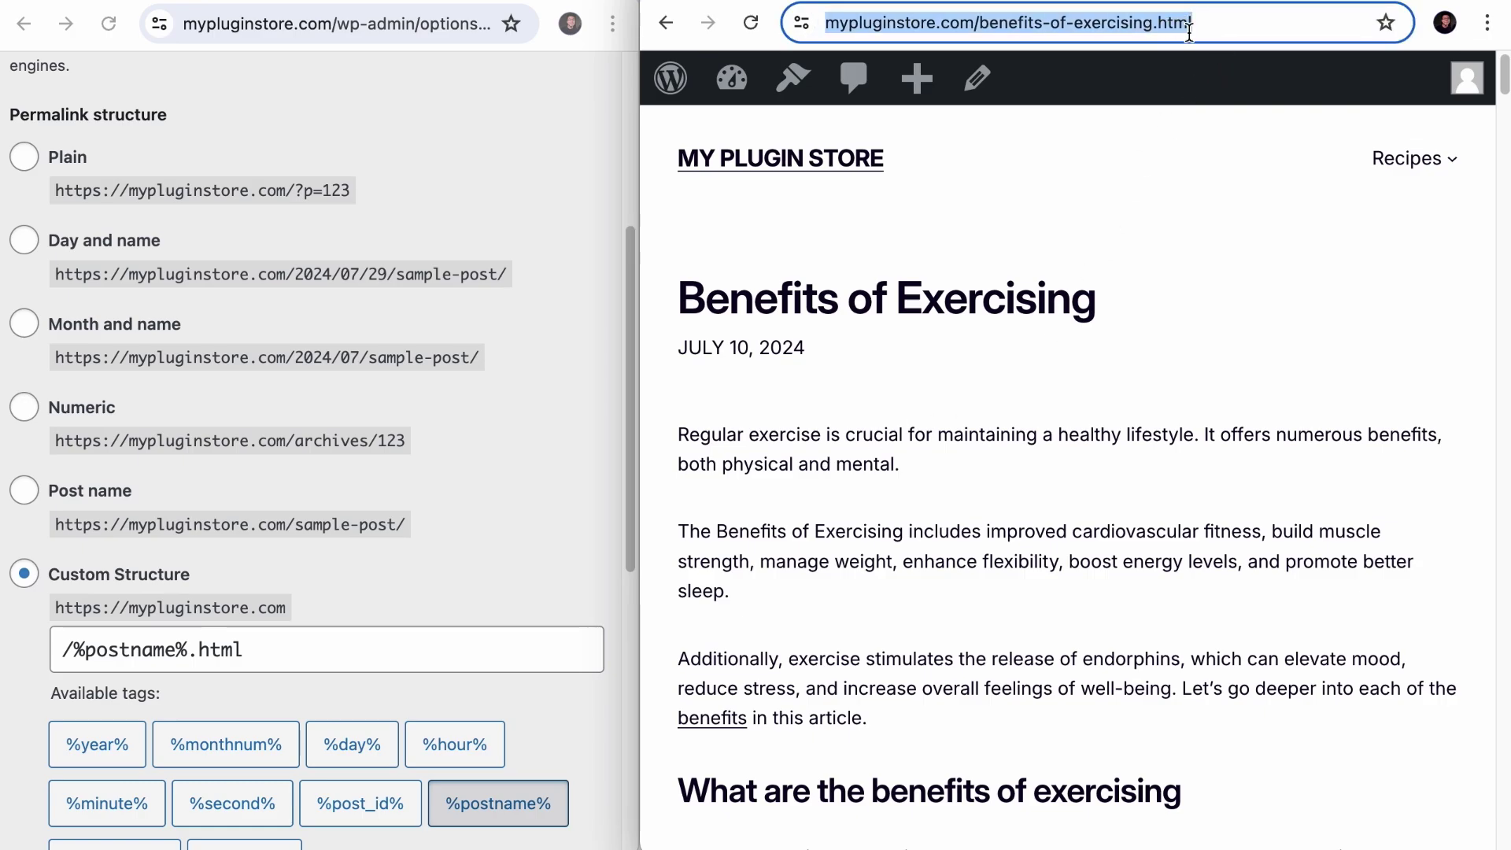
left_click(1224, 23)
left_click_drag(1209, 23, 1290, 23)
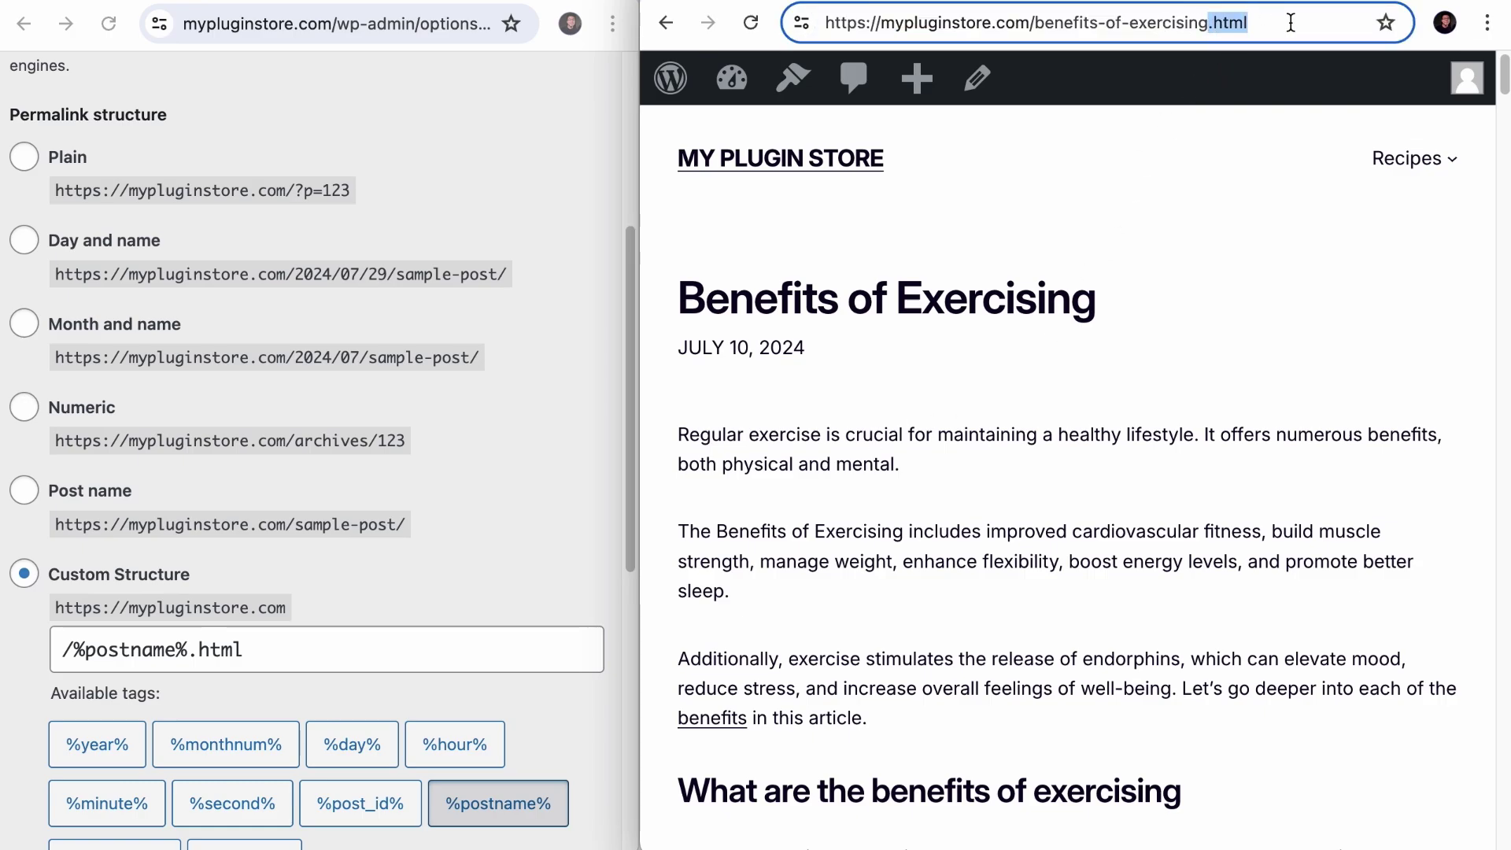
Replace the .html ending of the custom permalink structure so it reads /%postname%/, and save the changes.
left_click(434, 619)
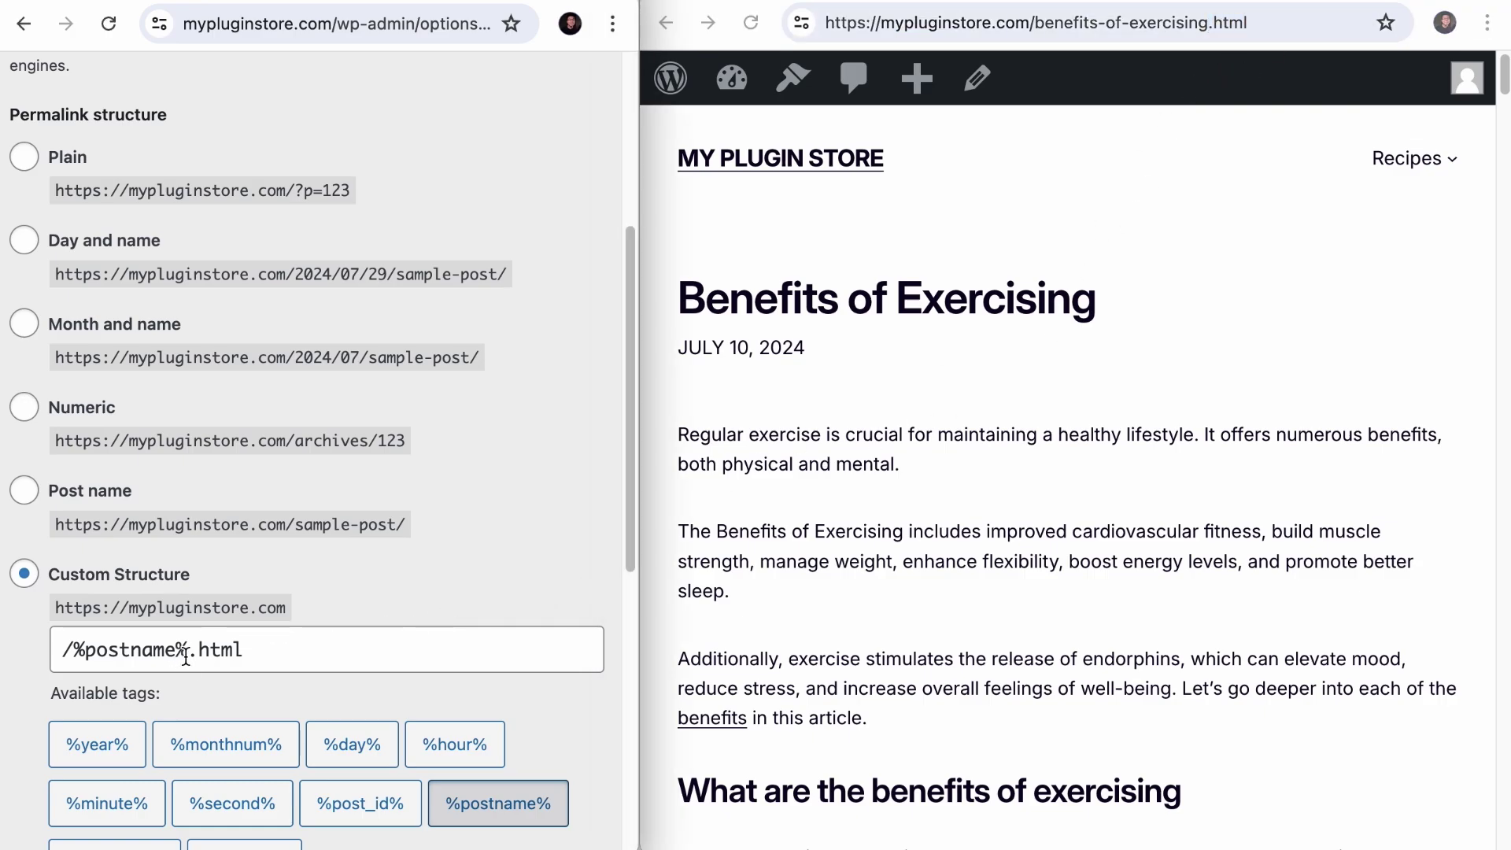
left_click_drag(188, 655, 320, 654)
key("BackSpace")
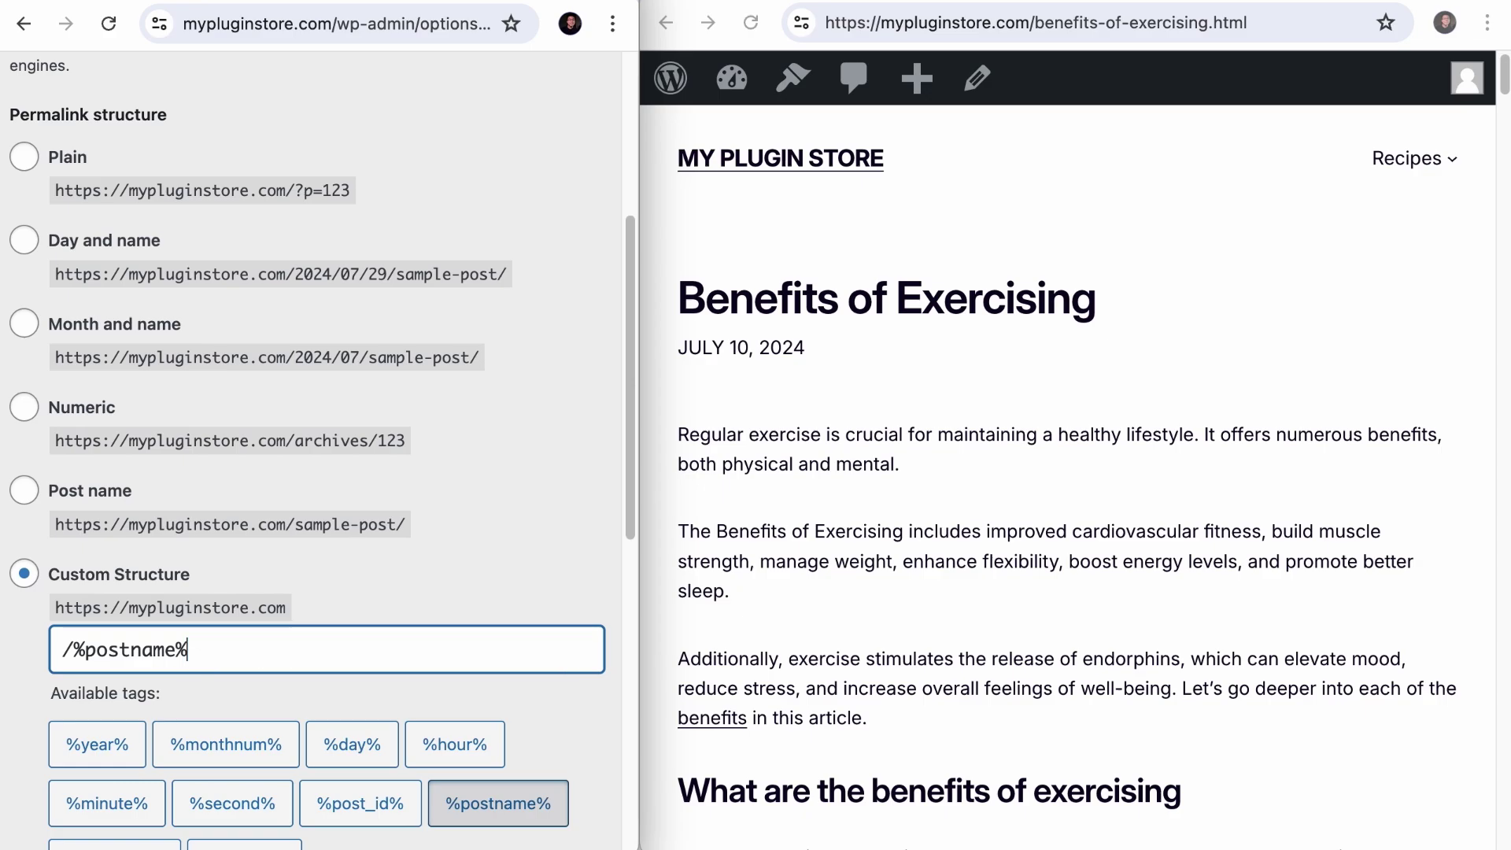
type("/")
scroll(276, 651, "down", 10)
left_click(67, 679)
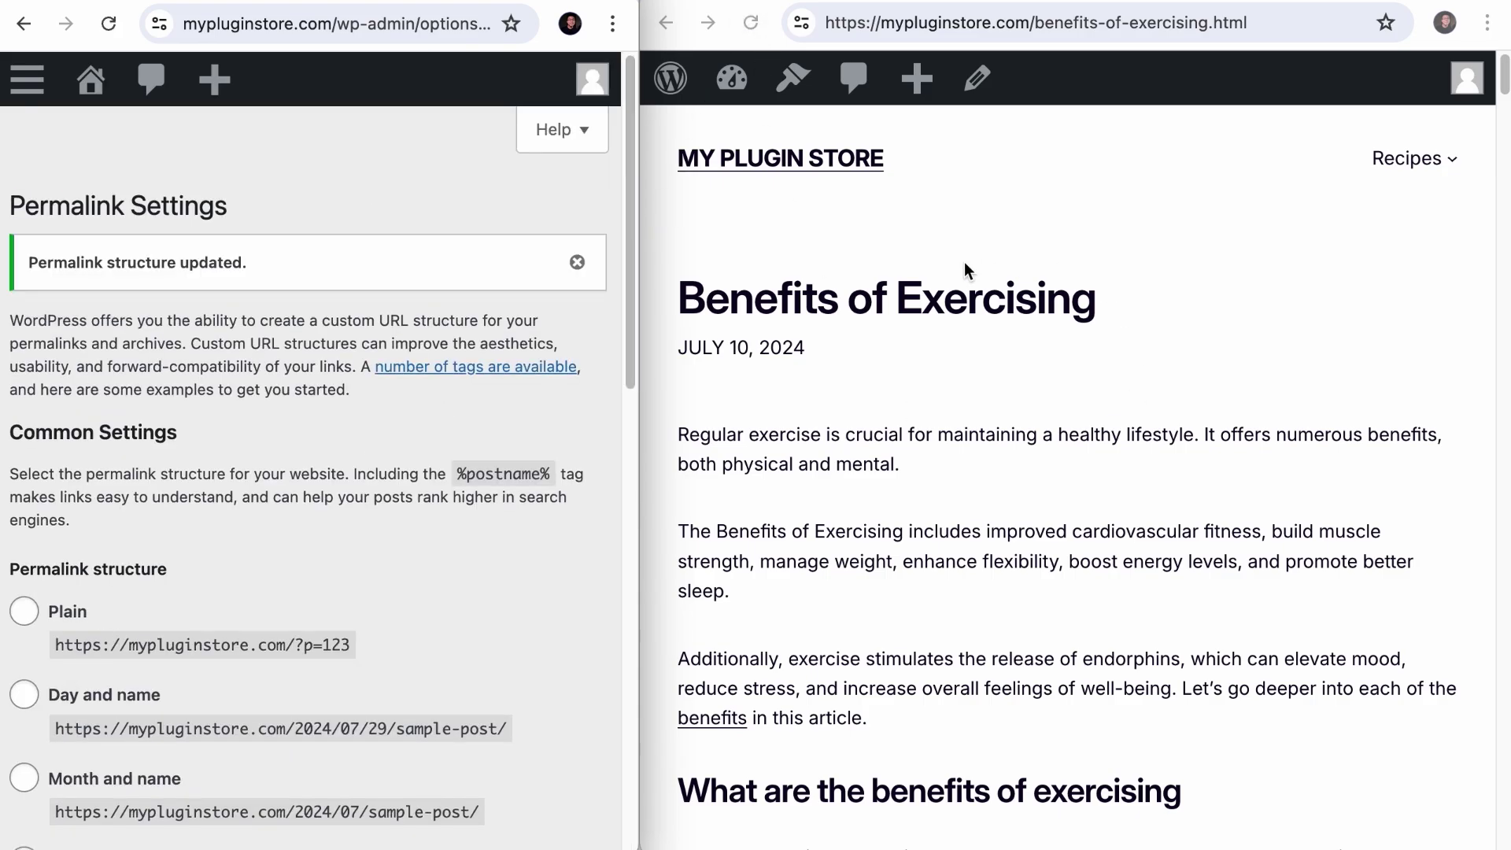
Reload mypluginstore.com/benefits-of-exercising.html to test the old address under the changed permalink structure.
left_click(762, 26)
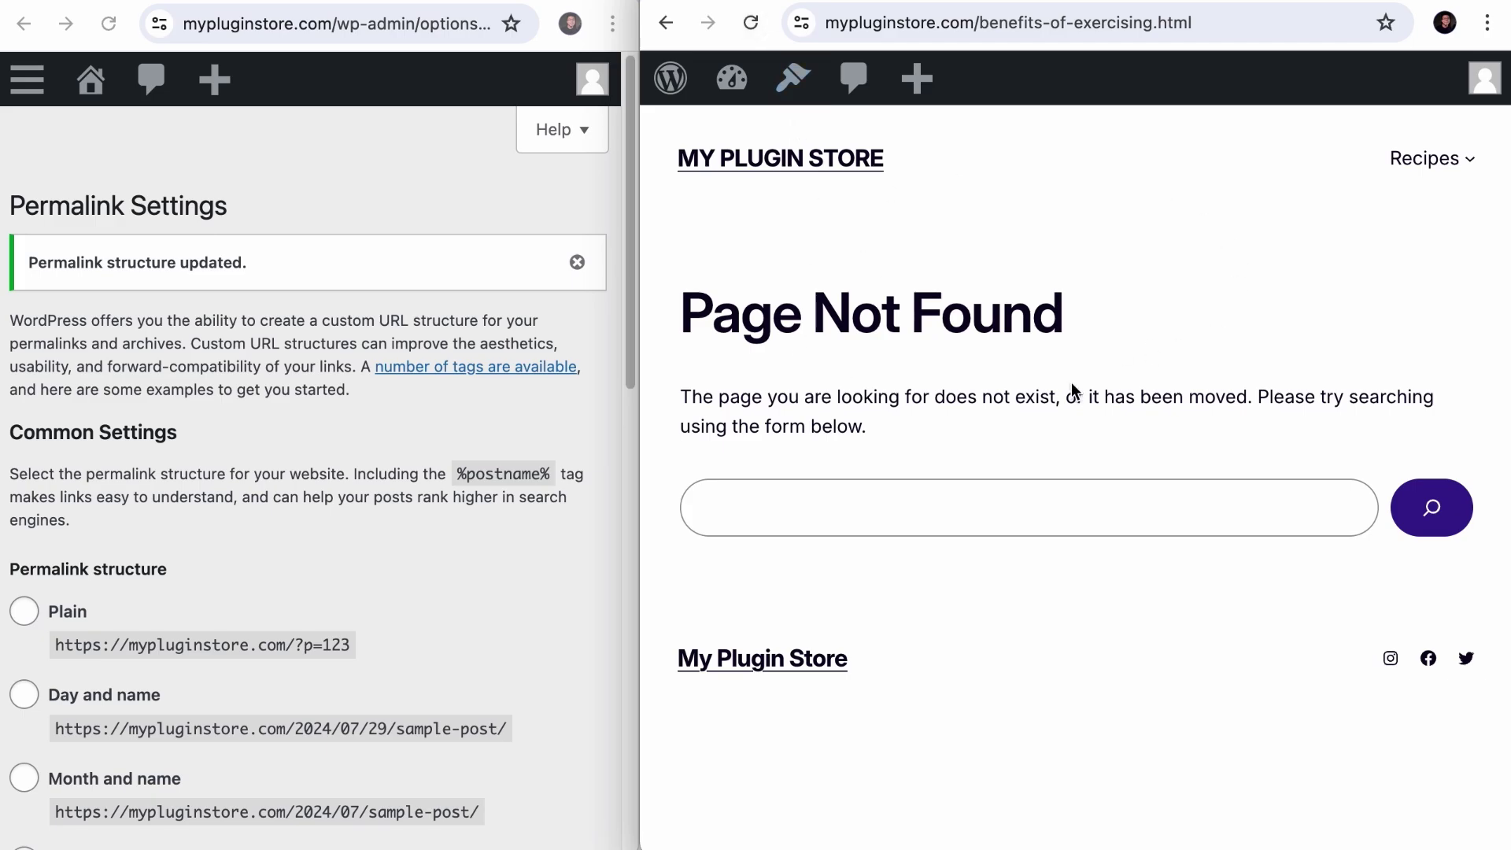
left_click(1287, 22)
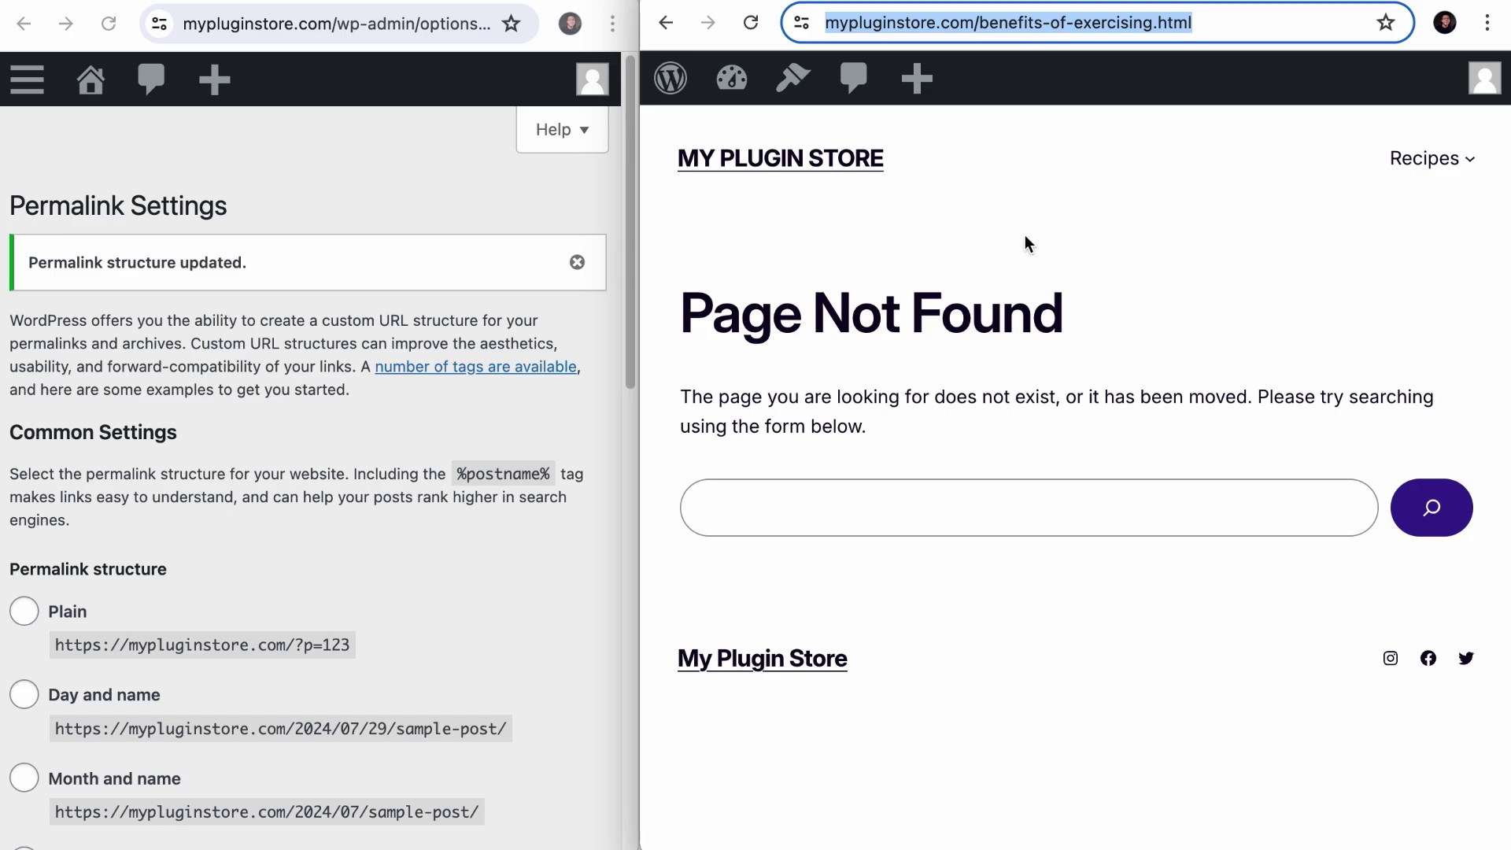
Go to the Rank Math SEO redirections and start a new redirection.
left_click(28, 79)
left_click(54, 347)
scroll(96, 440, "down", 3)
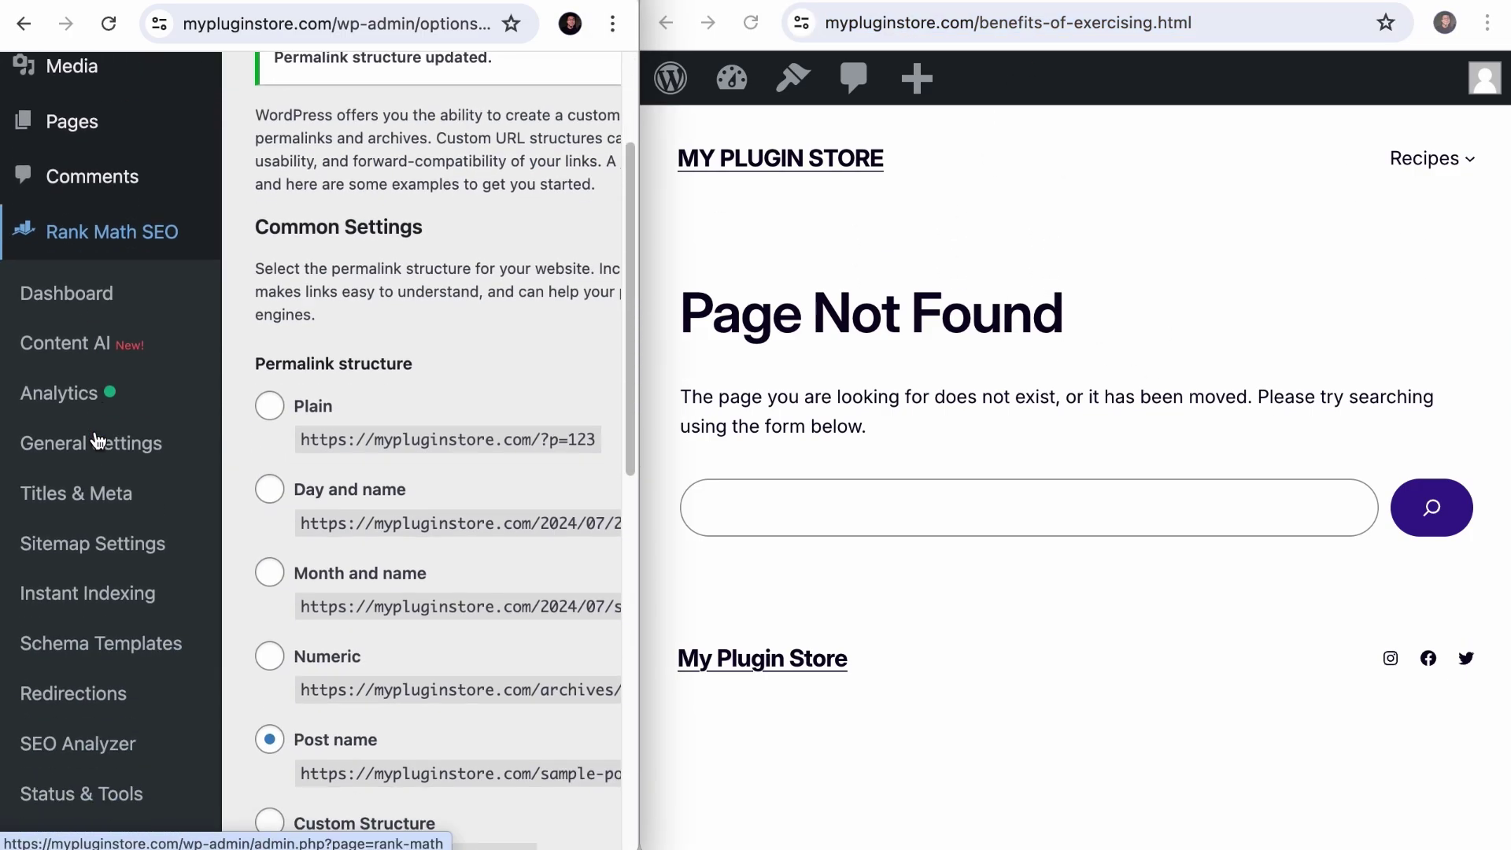
left_click(111, 661)
left_click(212, 230)
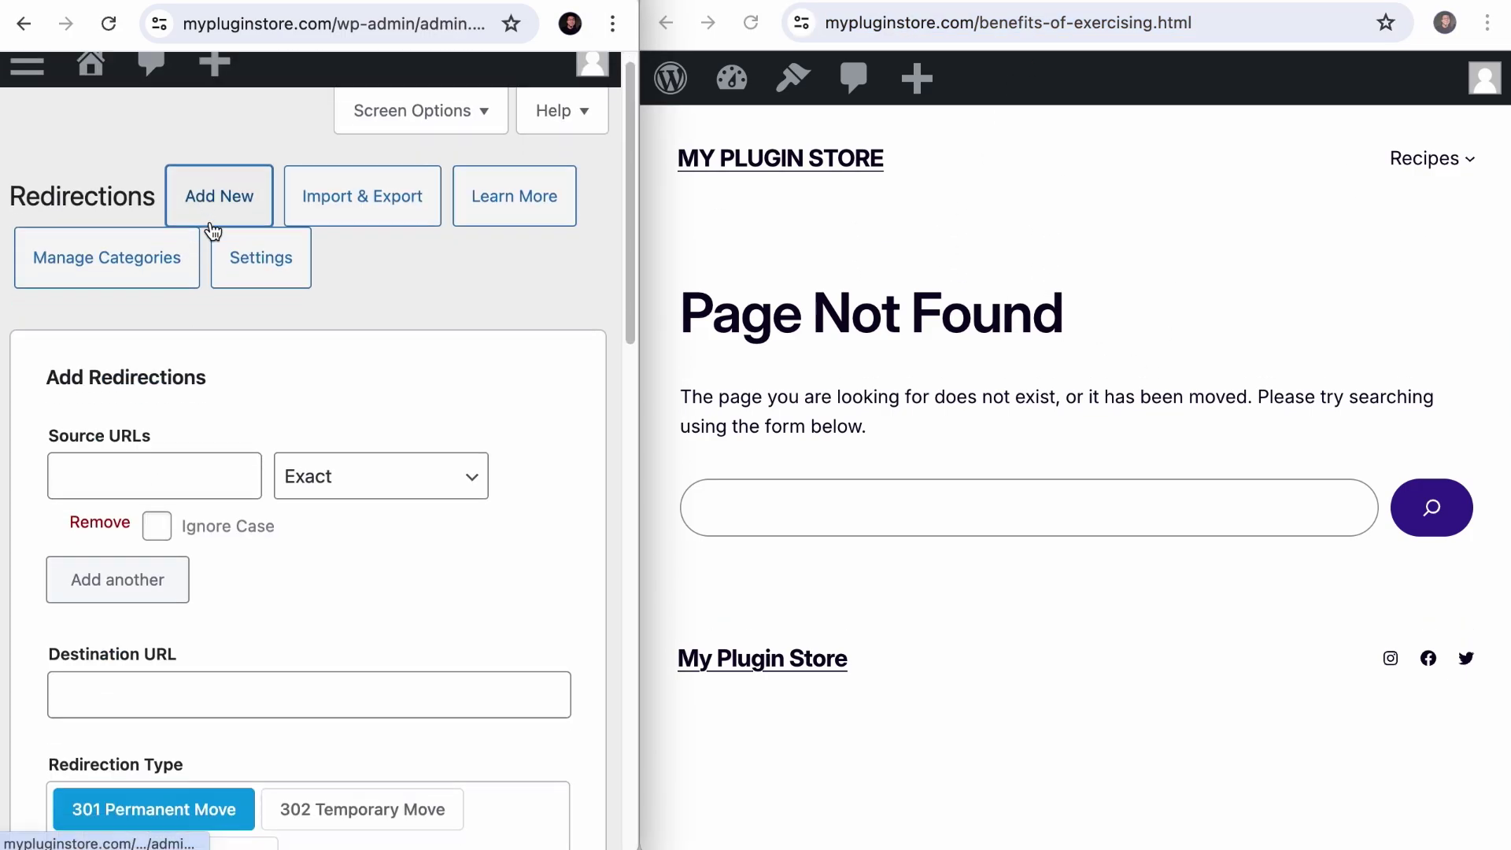
Set the source URL matching to Regex and enter the source pattern (.*?)\.html.
scroll(211, 227, "down", 3)
left_click(307, 221)
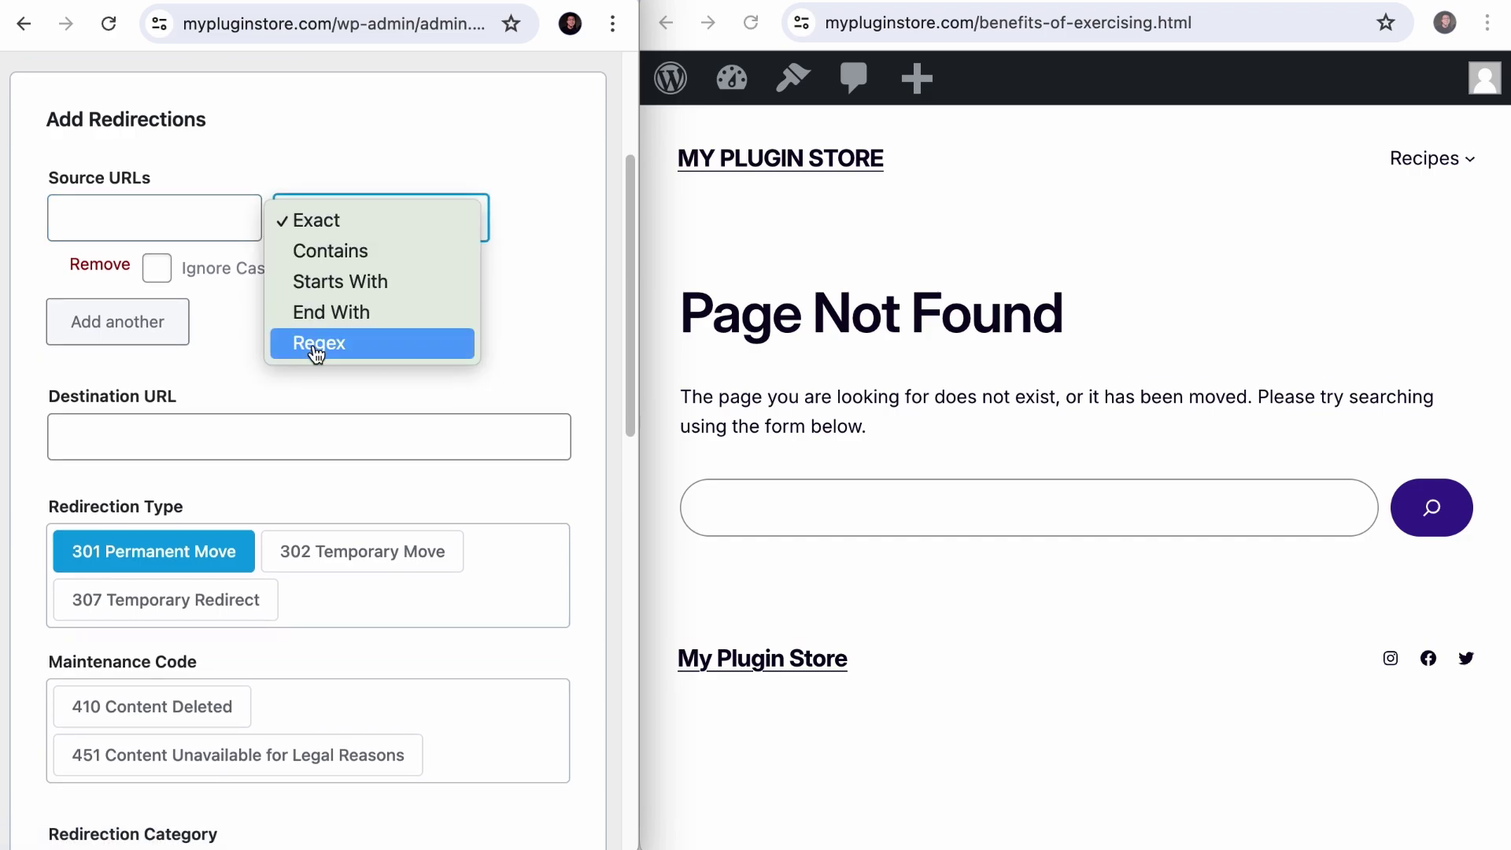
left_click(317, 347)
left_click(206, 232)
type("(.*?)\\.html")
Compare the (.*?) group of the source pattern with the benefits-of-exercising part of the post URL.
left_click_drag(96, 226, 40, 227)
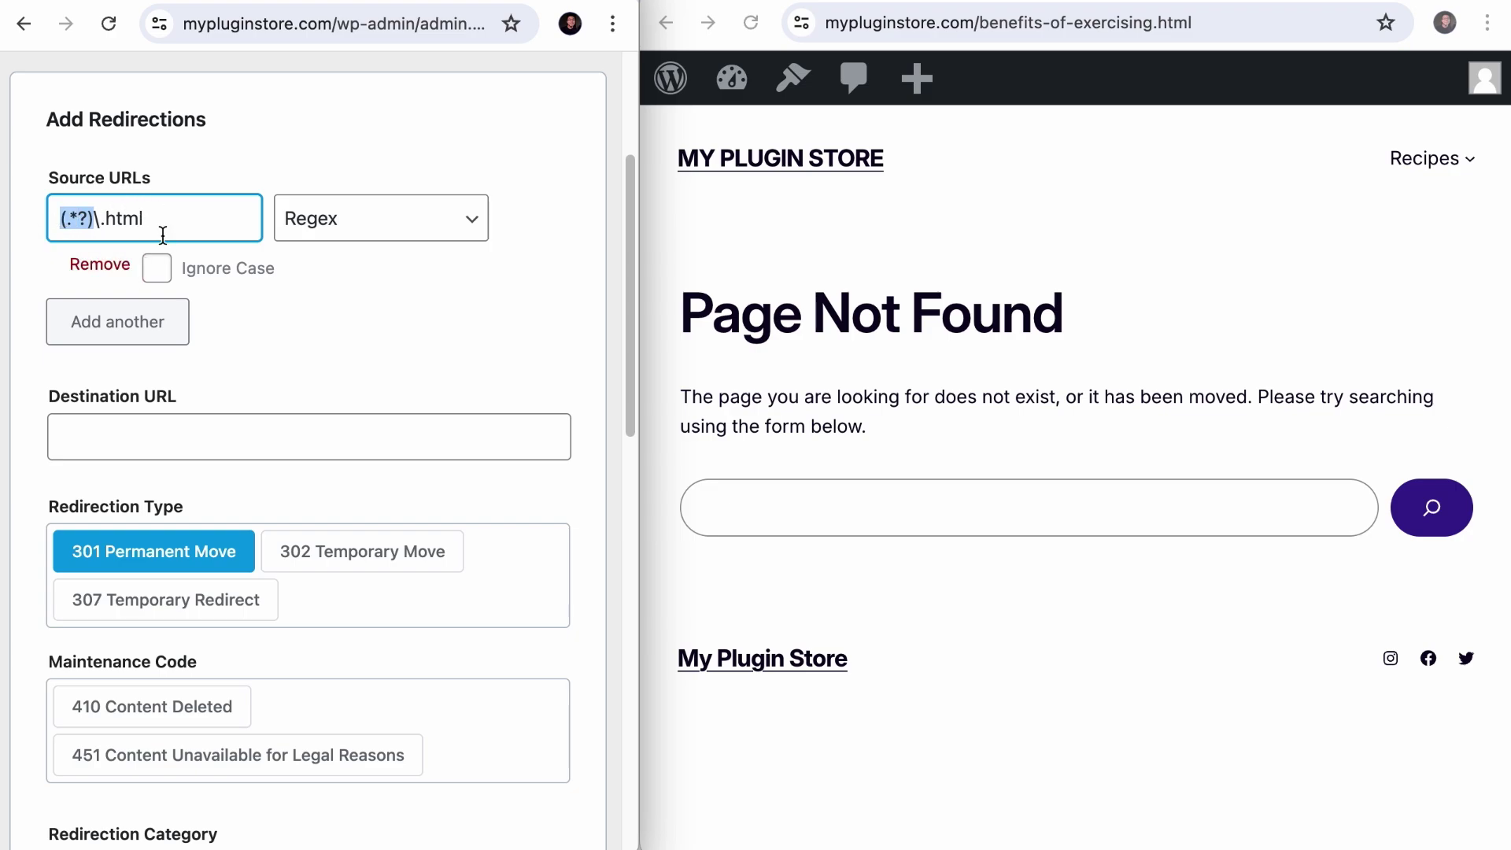
left_click(994, 24)
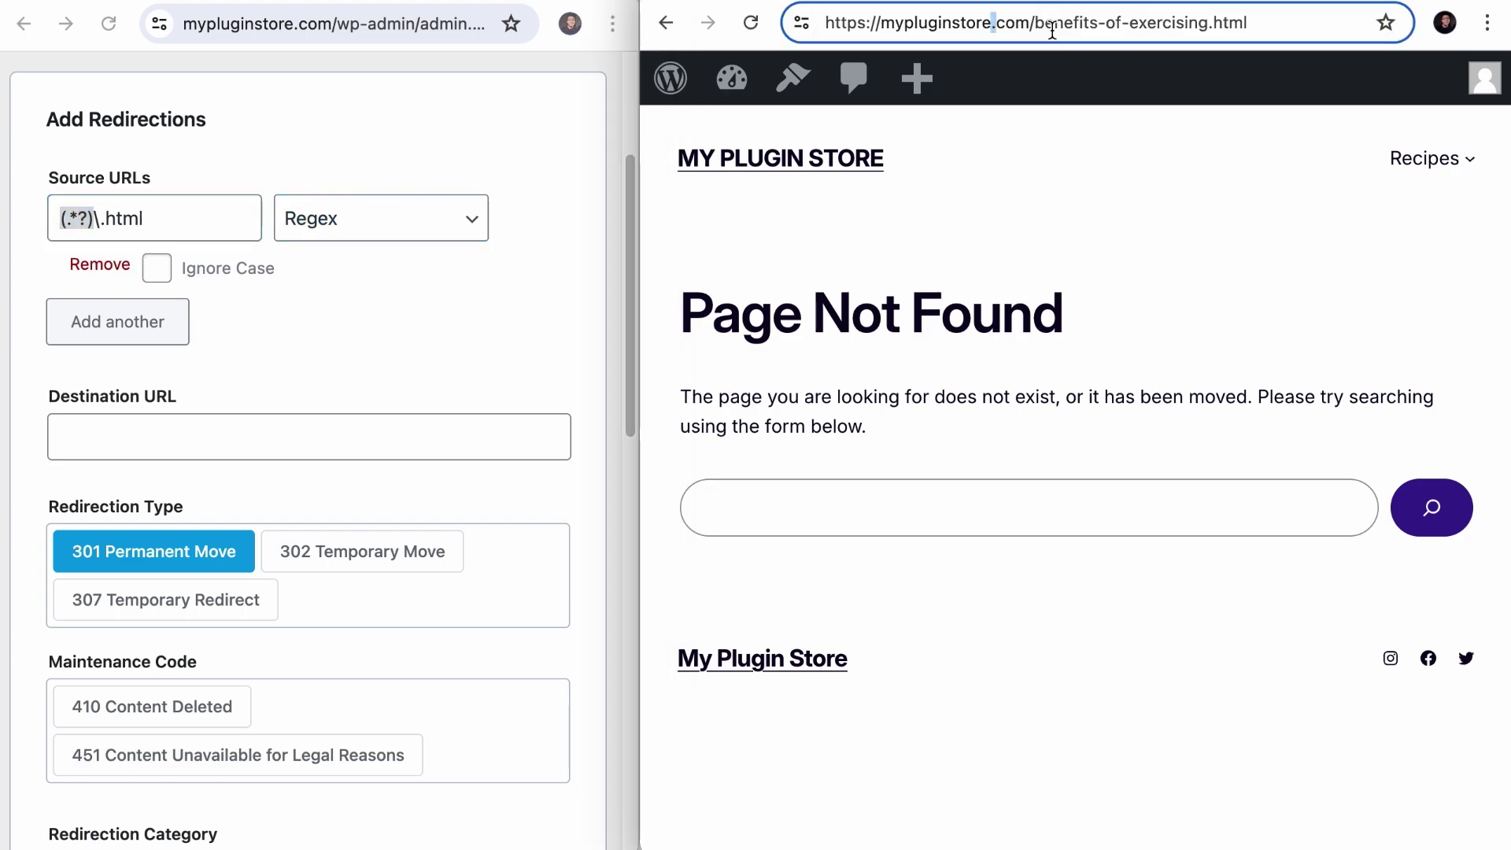
left_click_drag(1034, 24, 1210, 20)
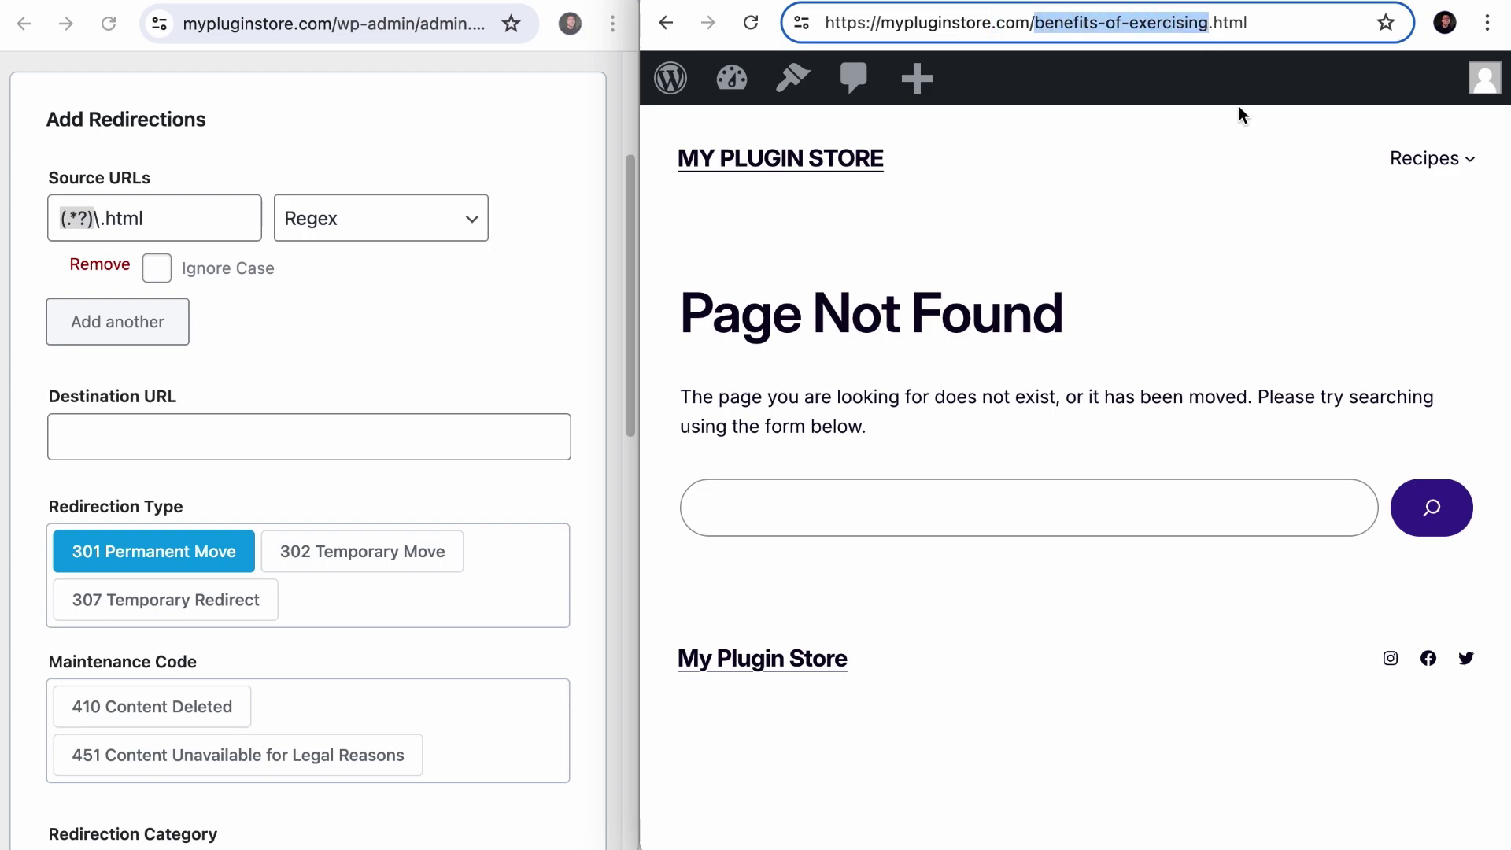
Examine the escaped dot and .html part of the source pattern against benefits-of-exercising.html in the post URL.
left_click(118, 216)
double_click(103, 218)
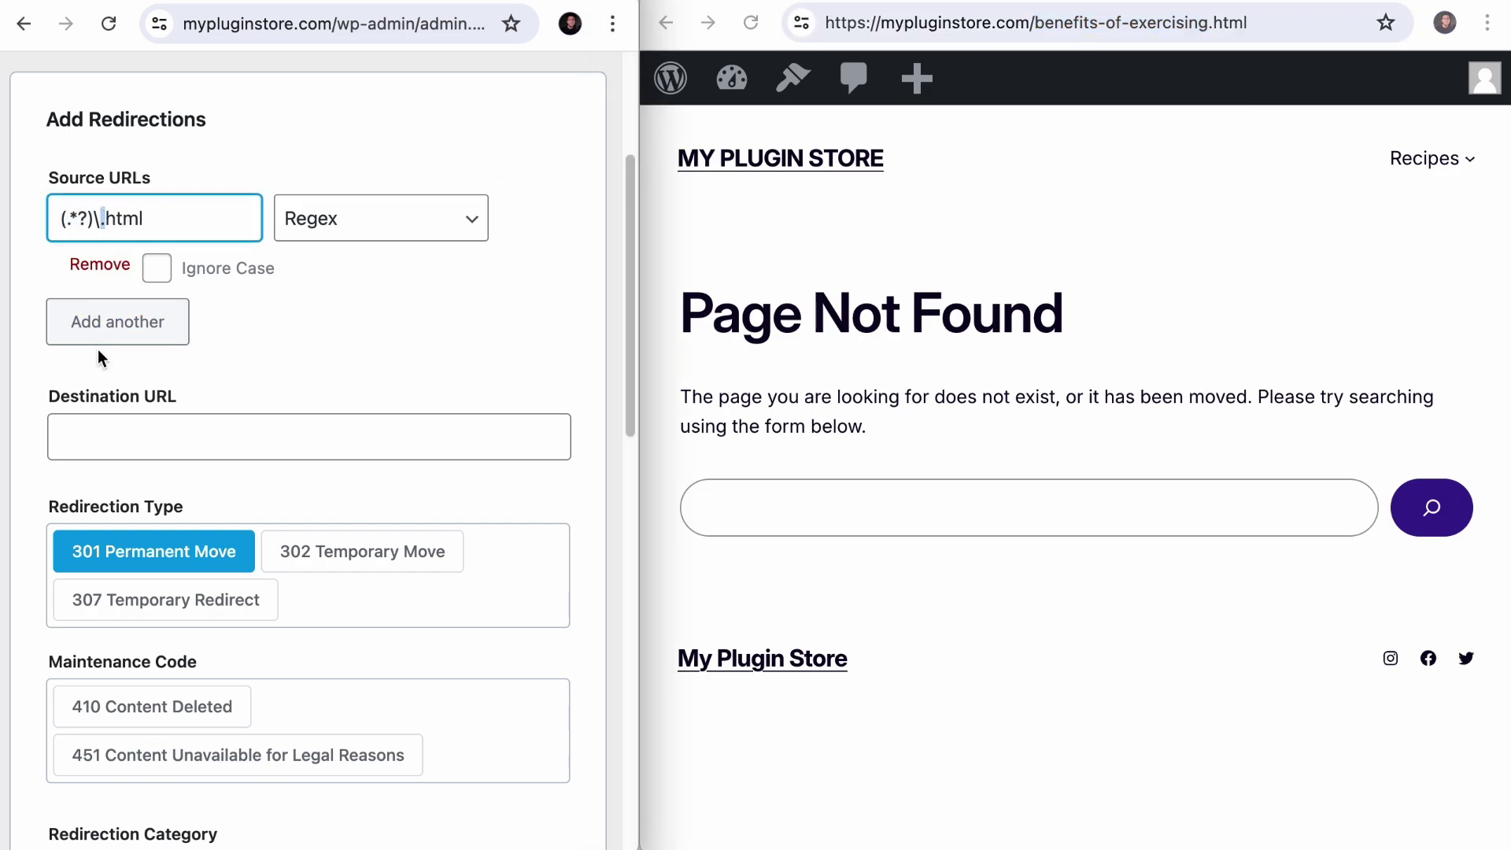
left_click(66, 222)
left_click(126, 221)
double_click(103, 221)
left_click_drag(101, 220, 160, 219)
type("html")
left_click(103, 220)
type(".")
left_click(96, 220)
left_click_drag(101, 218, 156, 218)
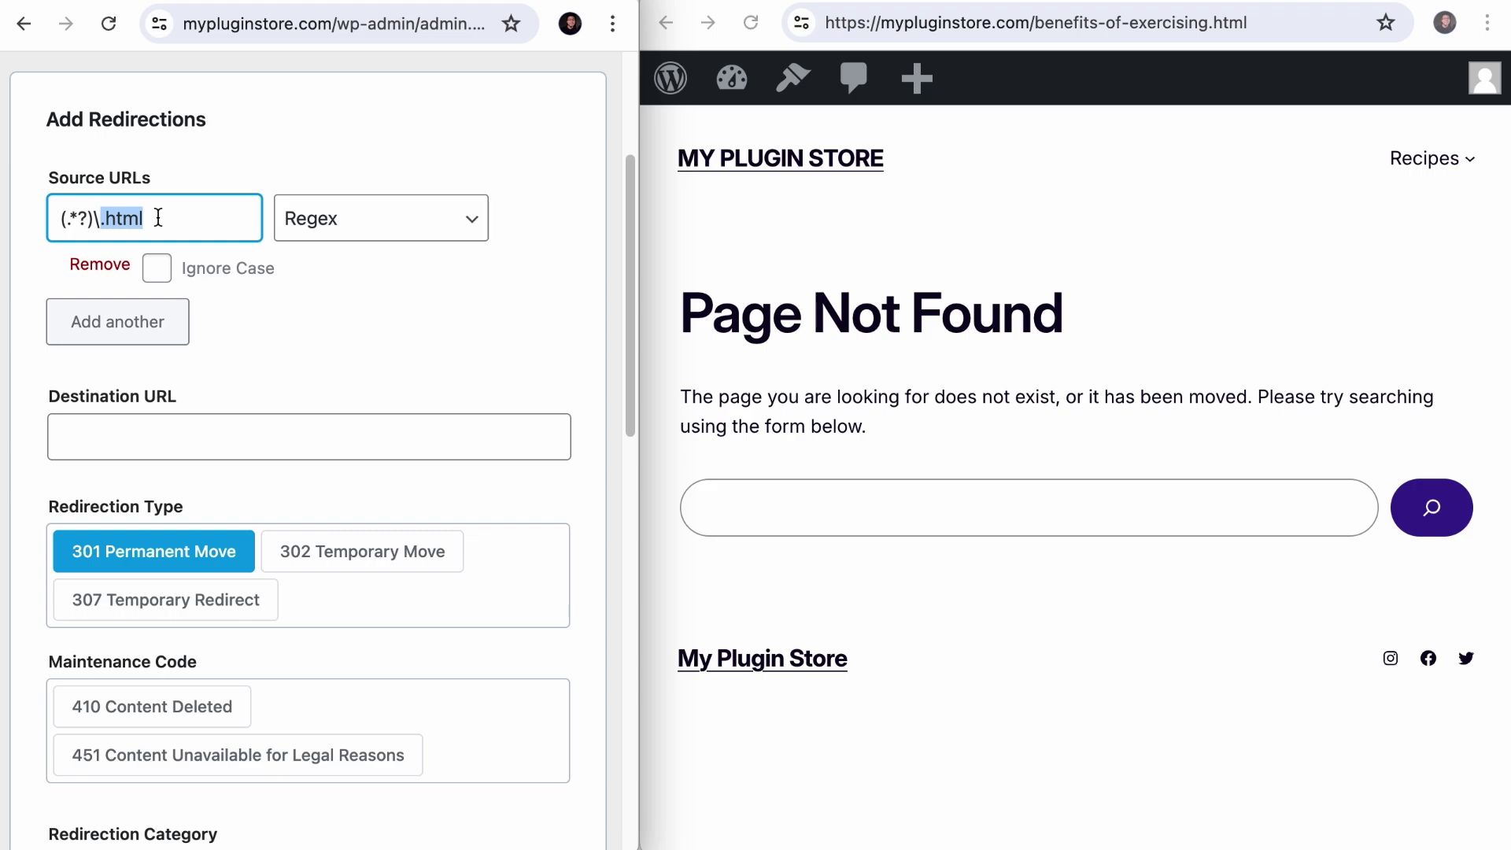
left_click(999, 24)
left_click_drag(1033, 24, 1264, 22)
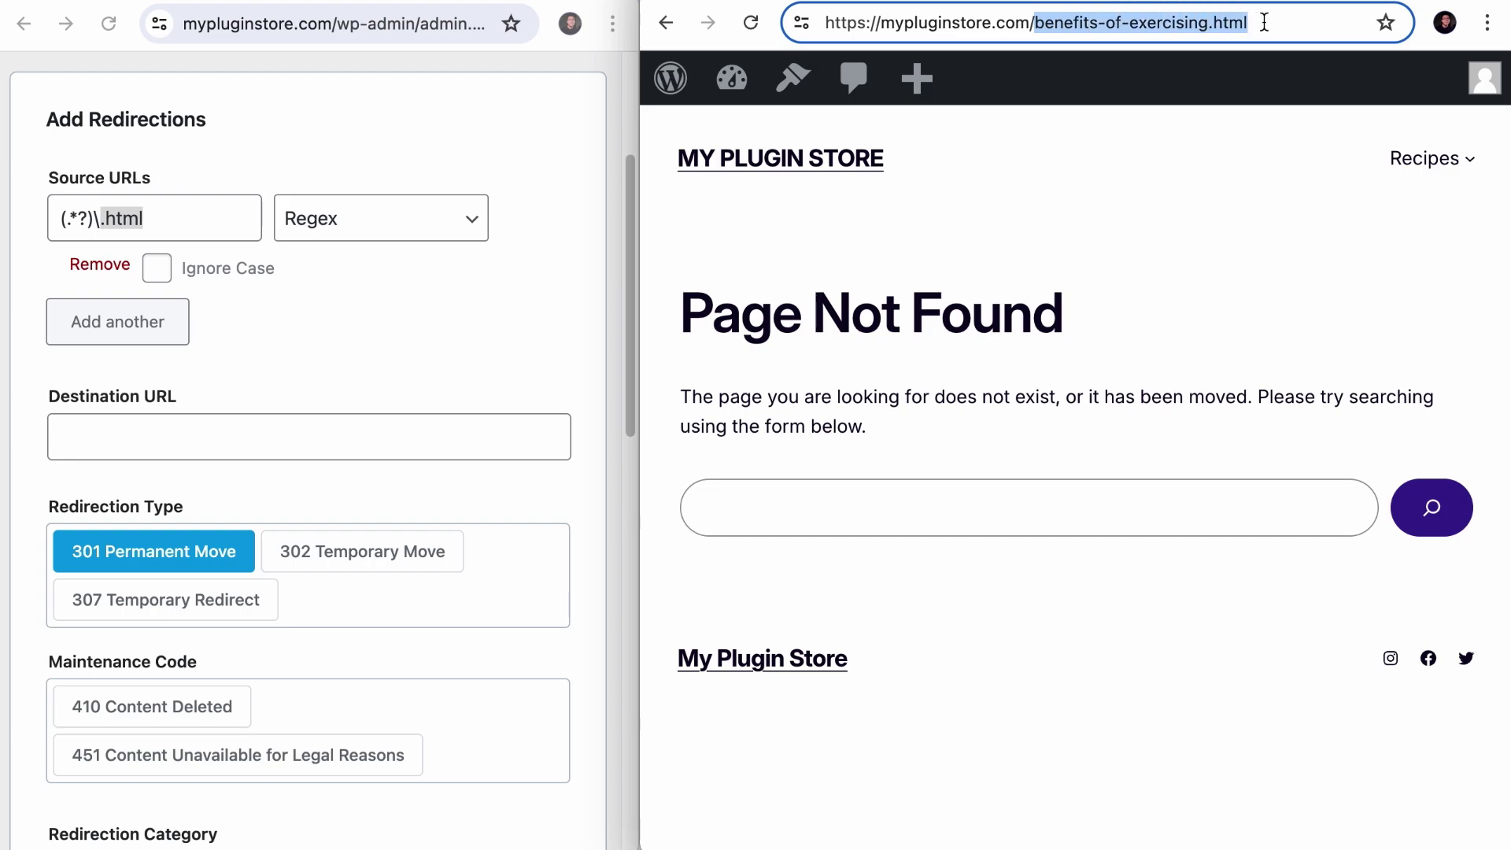
left_click(328, 432)
type("/$1/")
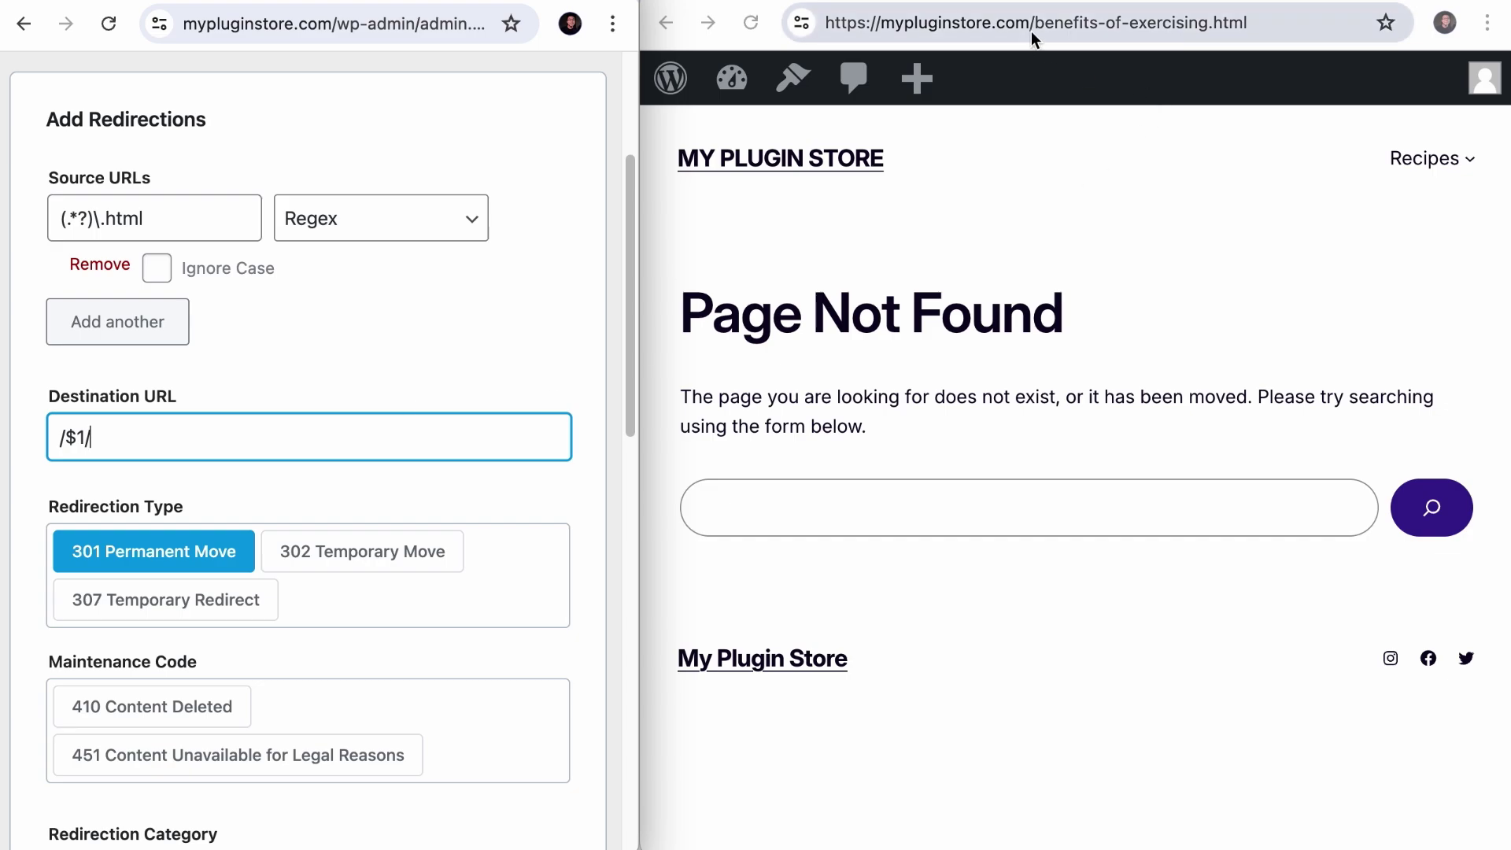
left_click_drag(1031, 22, 825, 22)
key("super+c")
left_click(62, 450)
key("super+v")
triple_click(434, 452)
left_click(402, 454)
Compare $1 in the destination URL with the (.*?) source group and the benefits-of-exercising part of the address.
left_click_drag(309, 438, 289, 439)
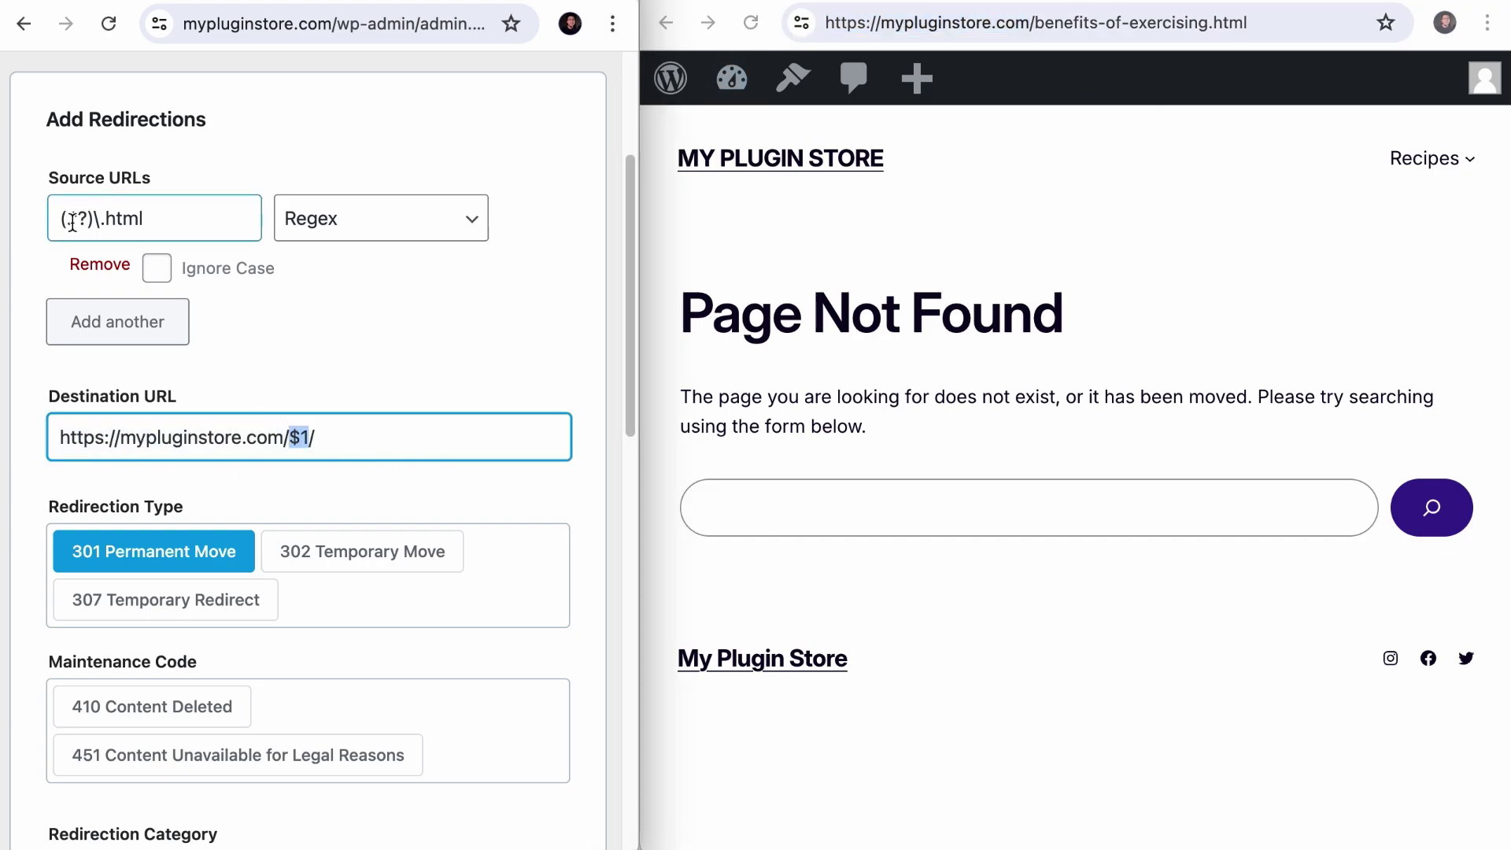
left_click(1048, 22)
left_click_drag(1034, 22, 1209, 22)
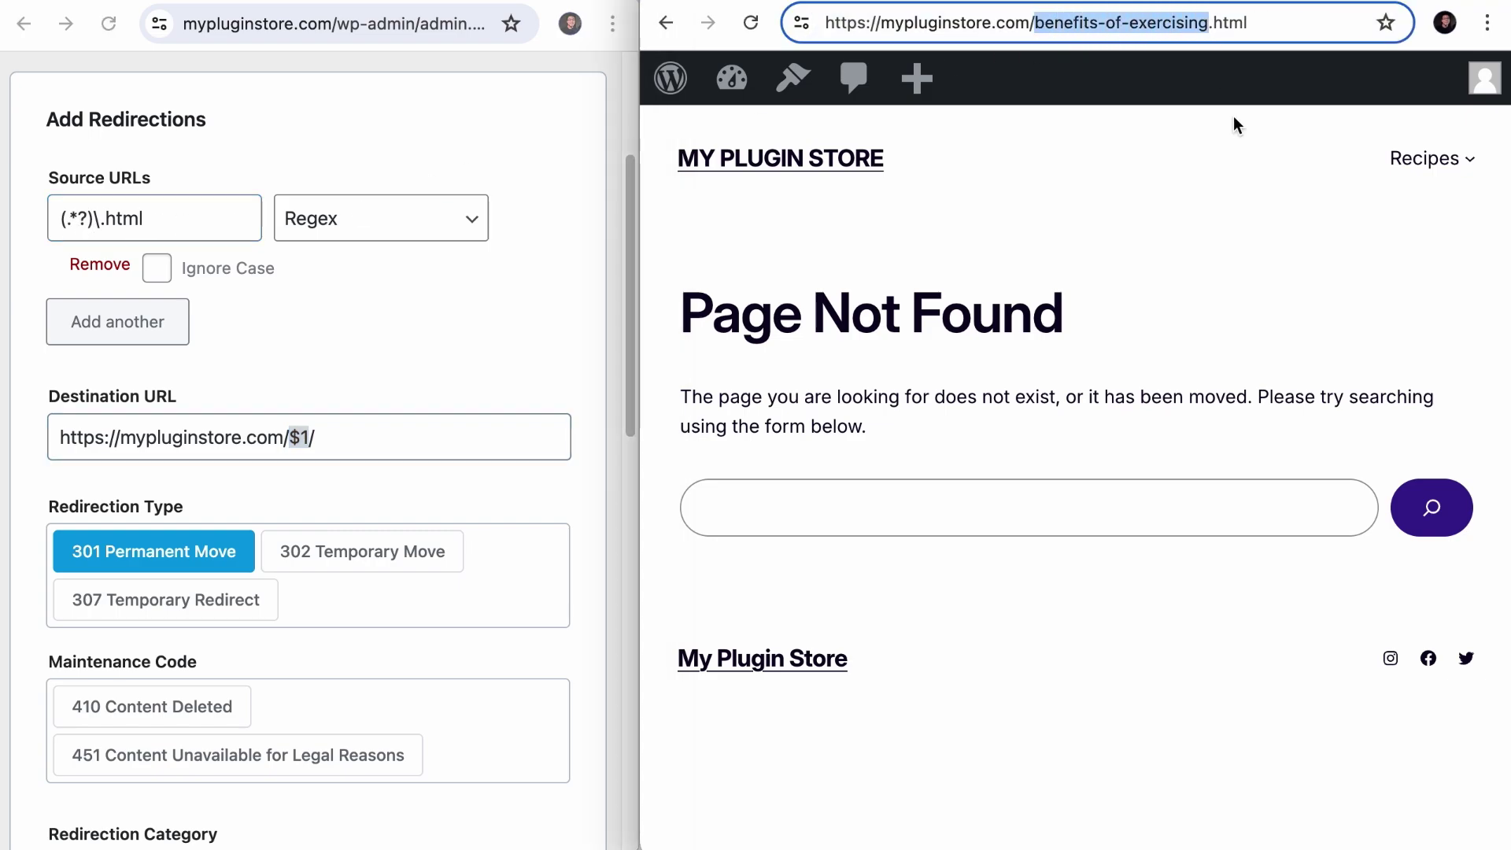
left_click_drag(290, 437, 310, 435)
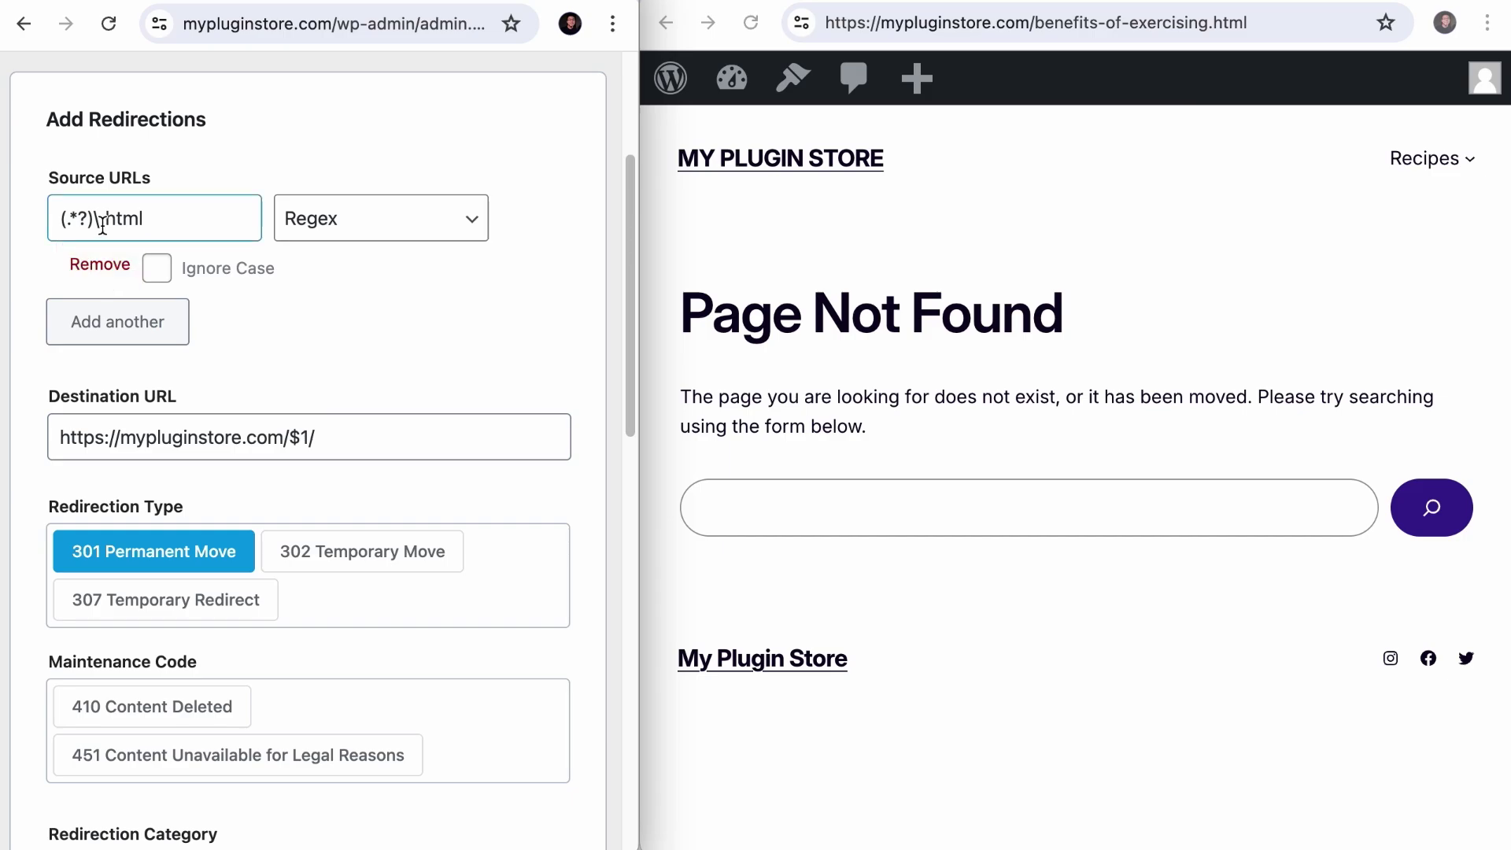
left_click(95, 218)
left_click_drag(95, 218, 54, 215)
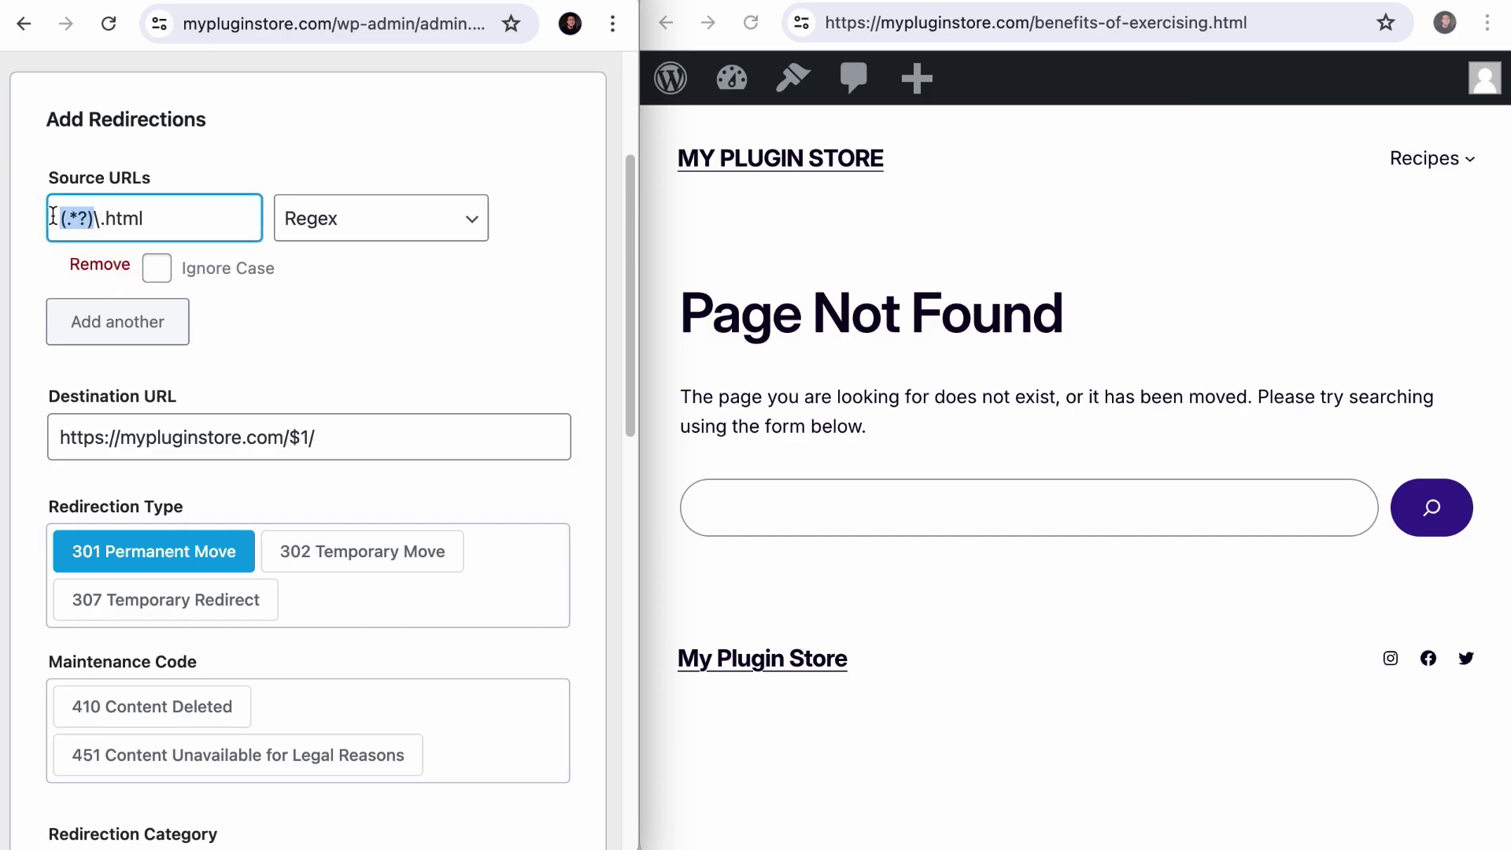
left_click_drag(310, 437, 288, 437)
left_click(353, 392)
Save the new regex redirection for the .html URLs.
scroll(279, 504, "down", 3)
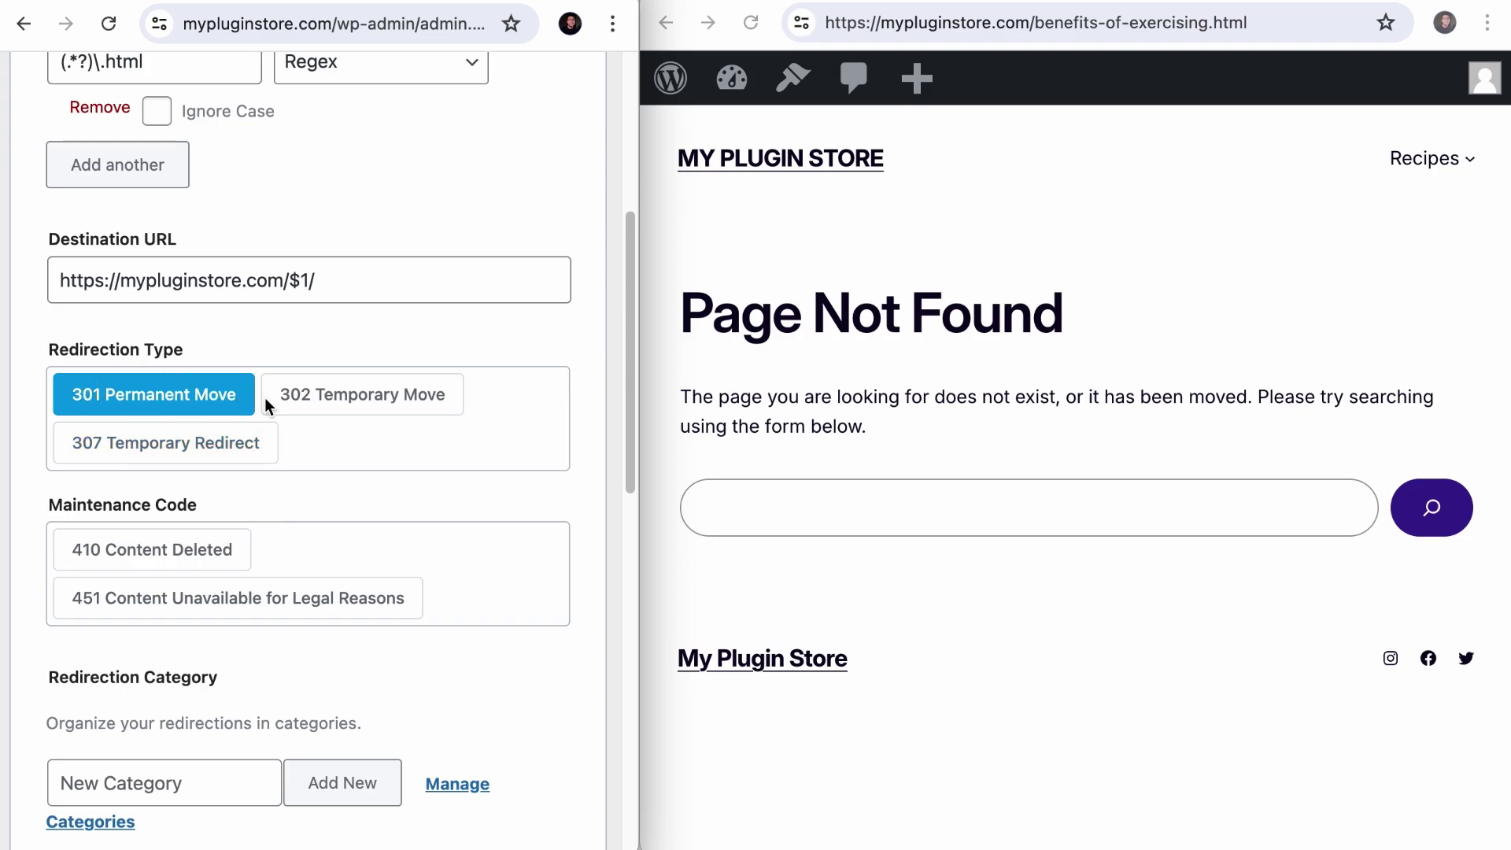
scroll(329, 496, "down", 7)
left_click(495, 755)
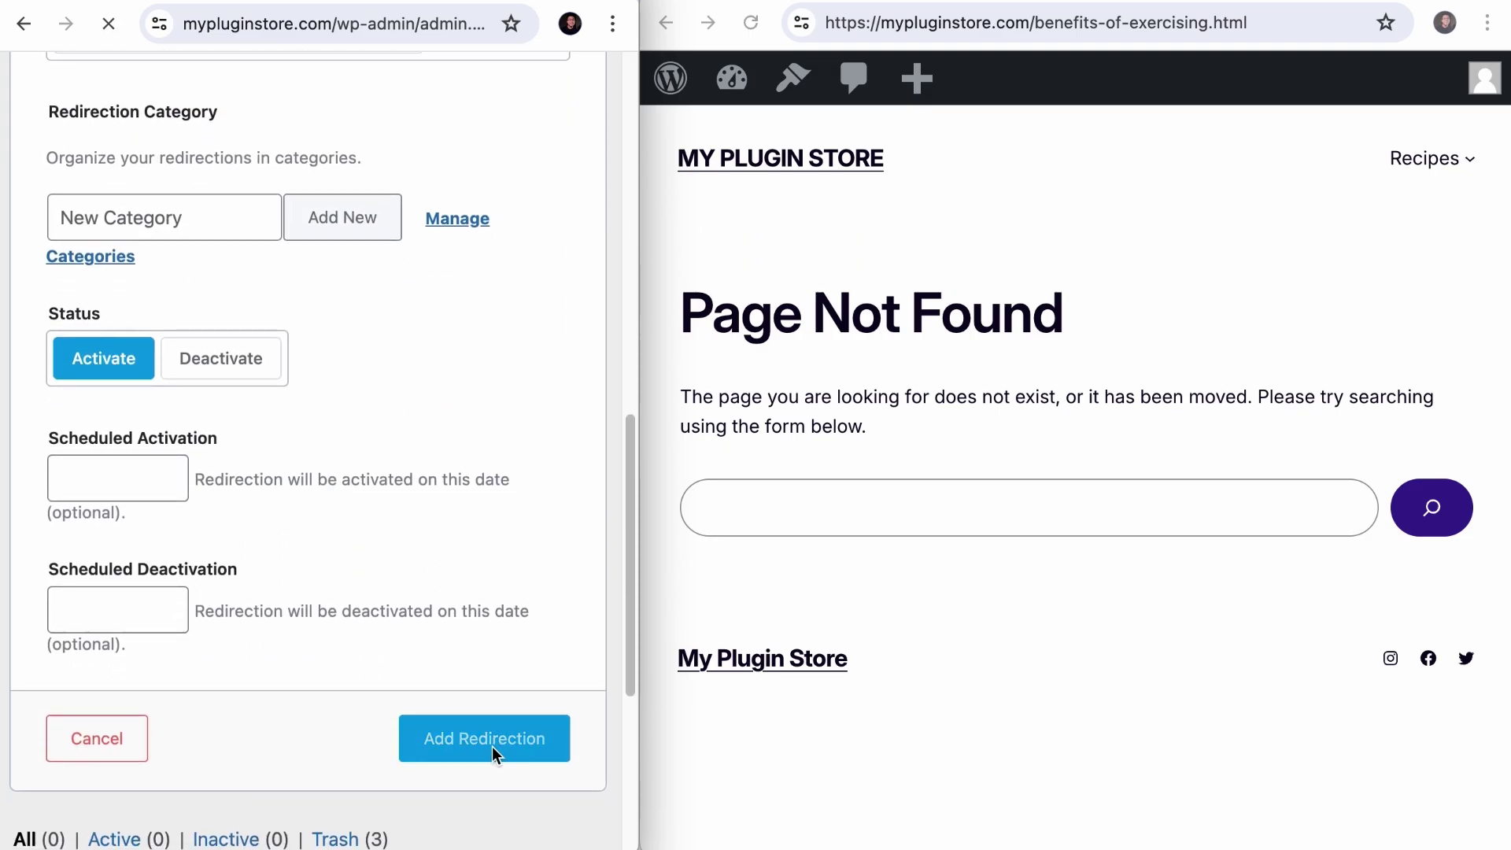
Test the redirection by reloading mypluginstore.com/benefits-of-exercising.html, and check whether .html is dropped from the address.
left_click(923, 229)
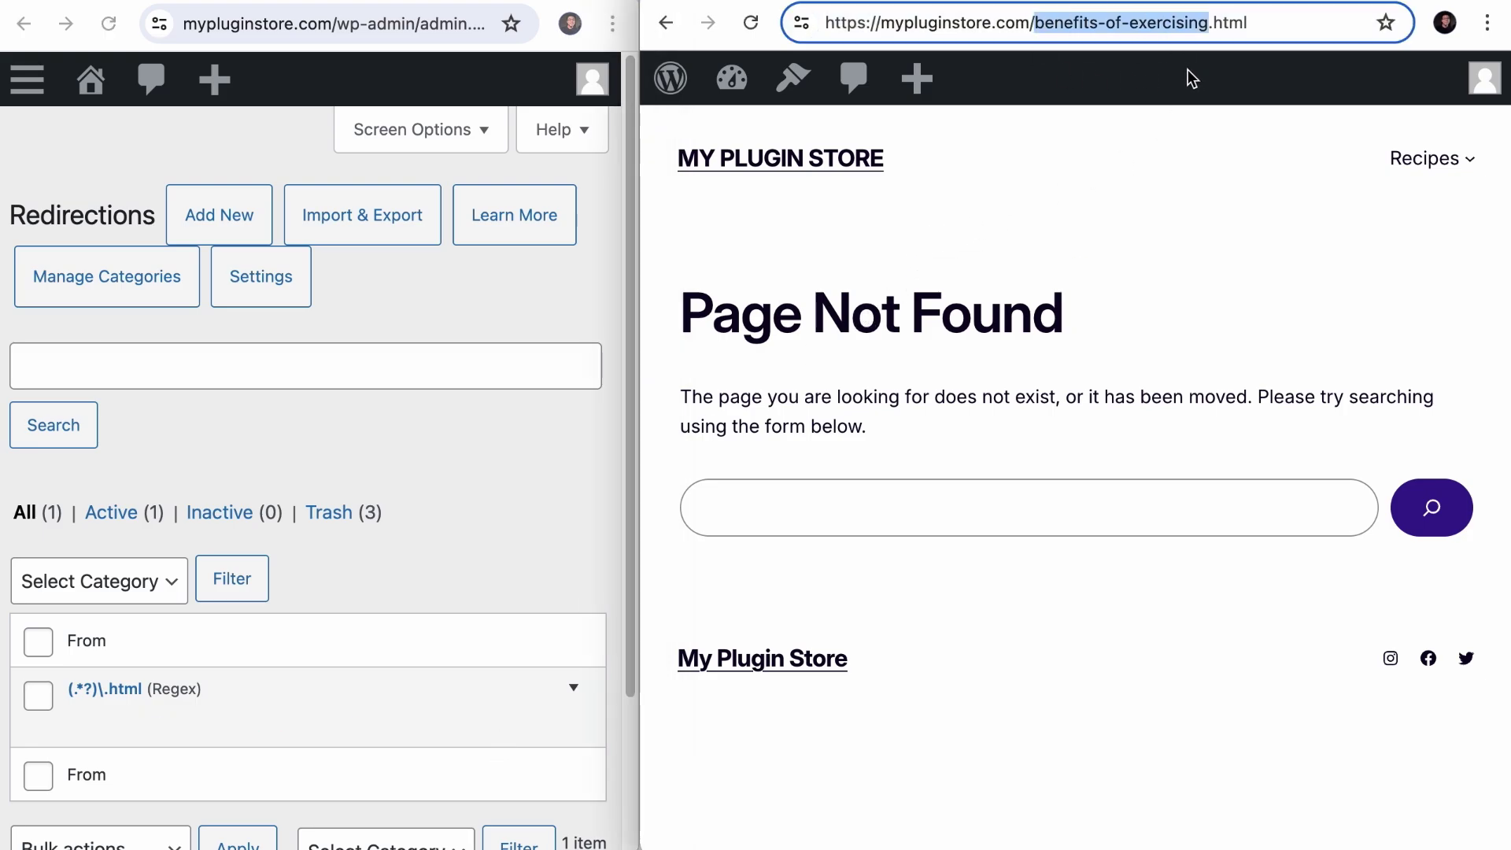
left_click(1147, 178)
left_click(753, 25)
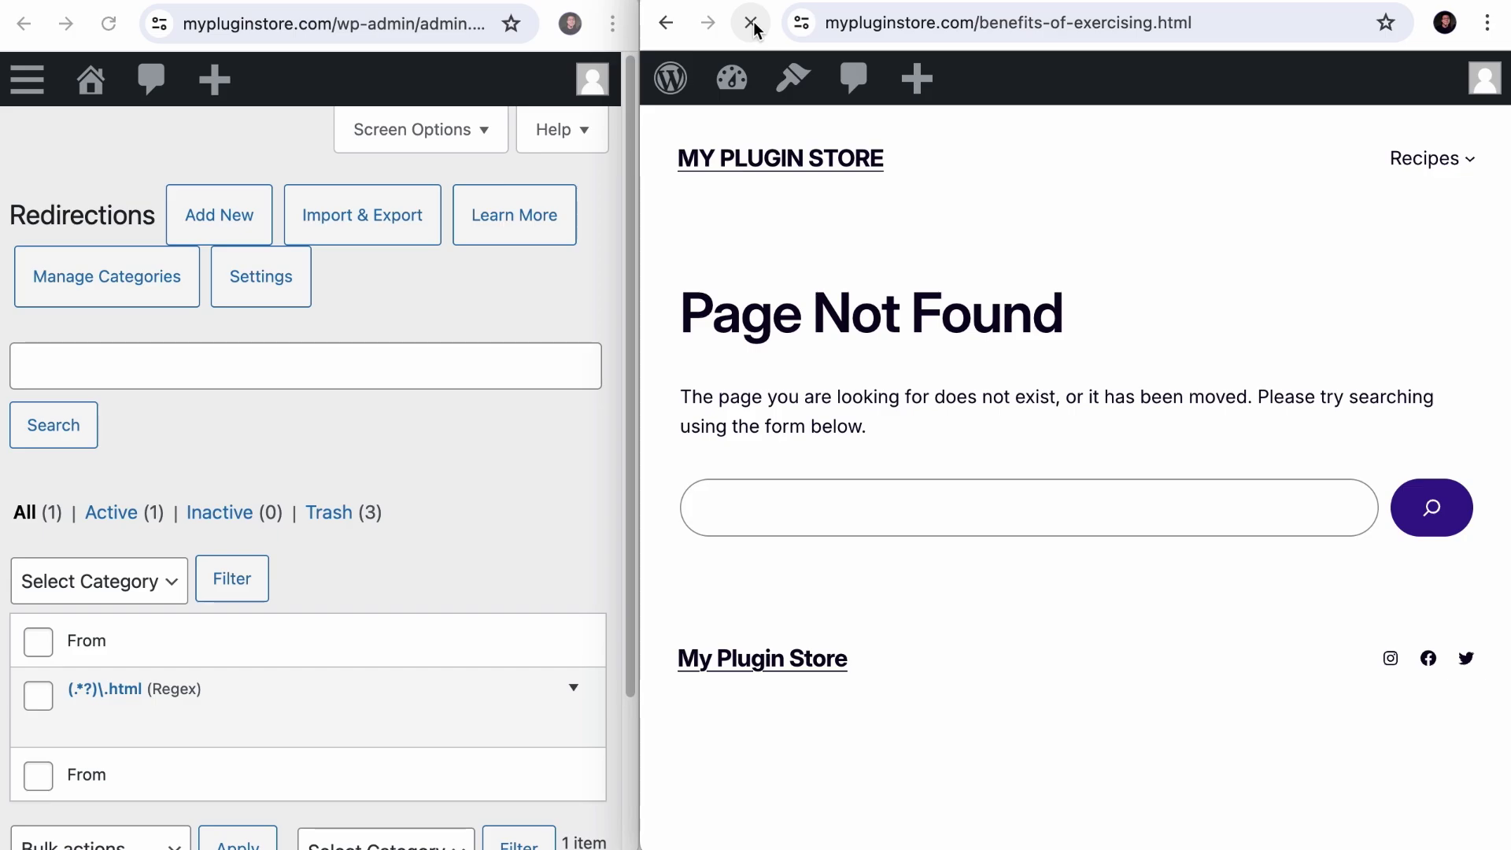
left_click(1037, 22)
left_click(1191, 23)
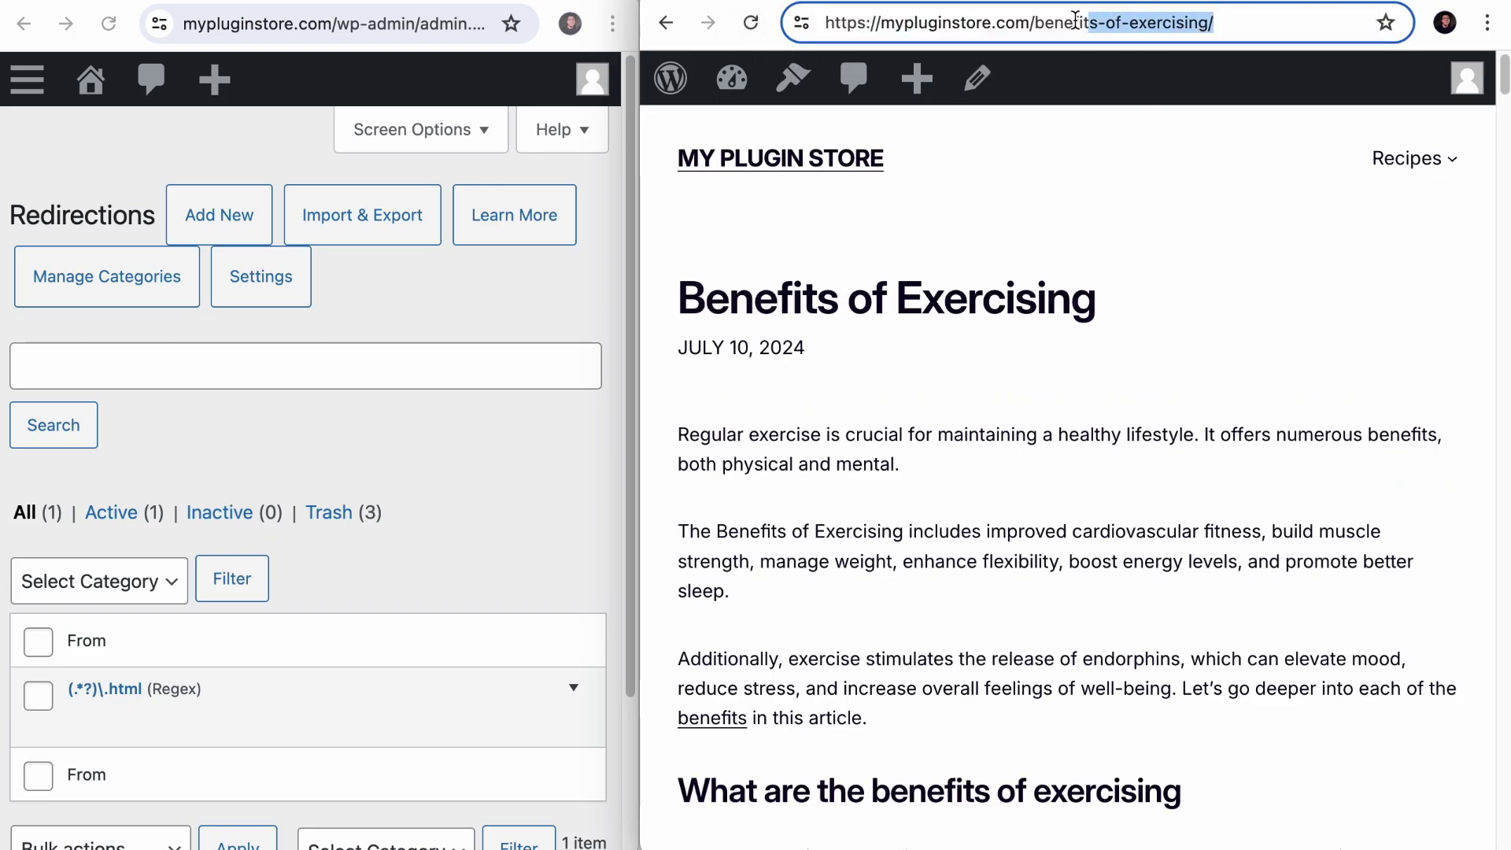
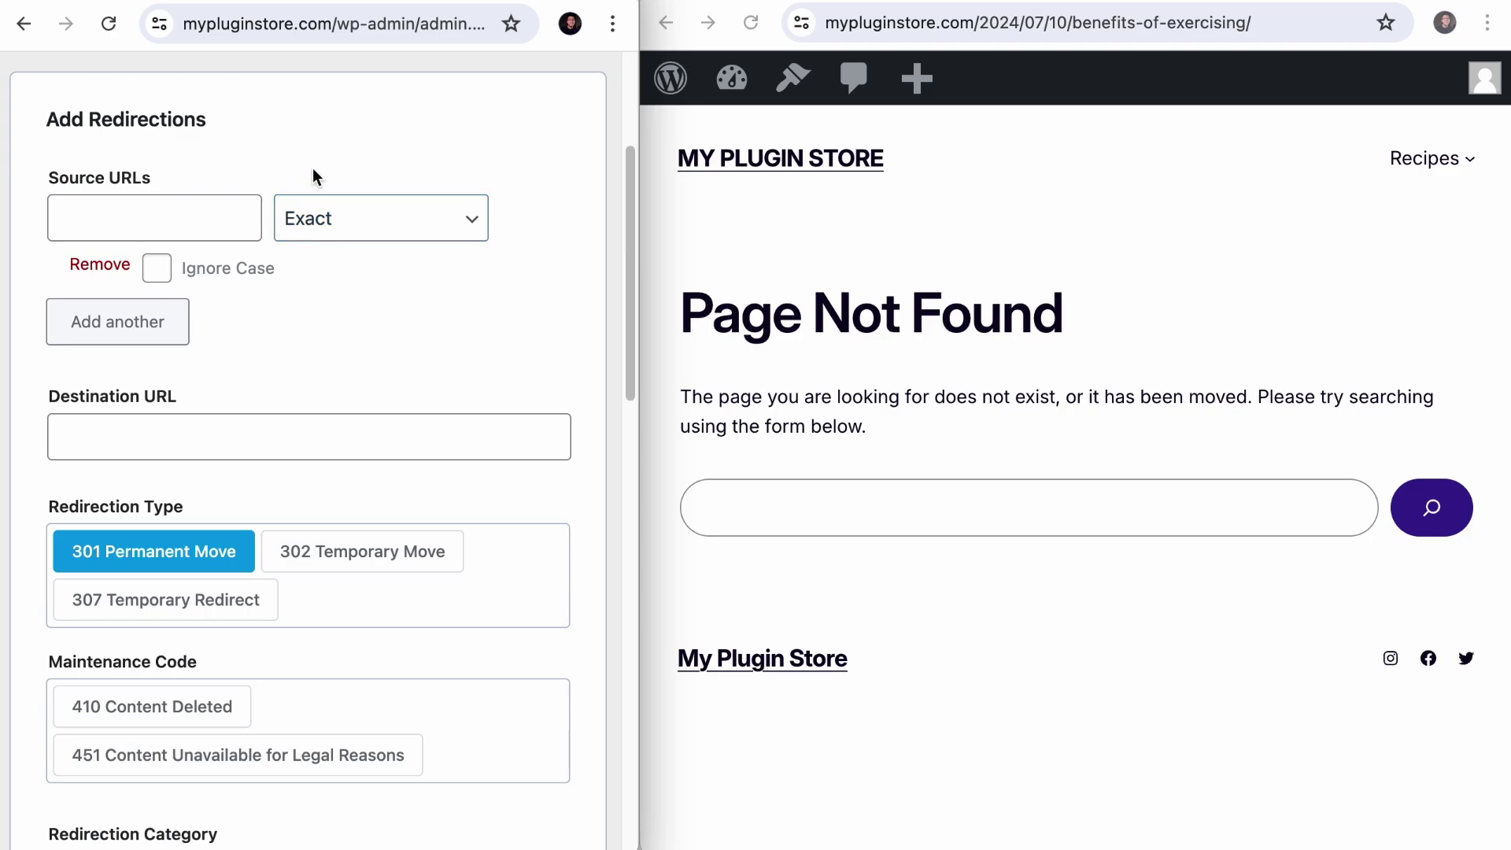
Set the new redirection's source URL to the regex pattern [0-9]{4}/[0-9]{2}/[0-9]{2}/(.*), using the Regex match type.
left_click(374, 223)
left_click(365, 342)
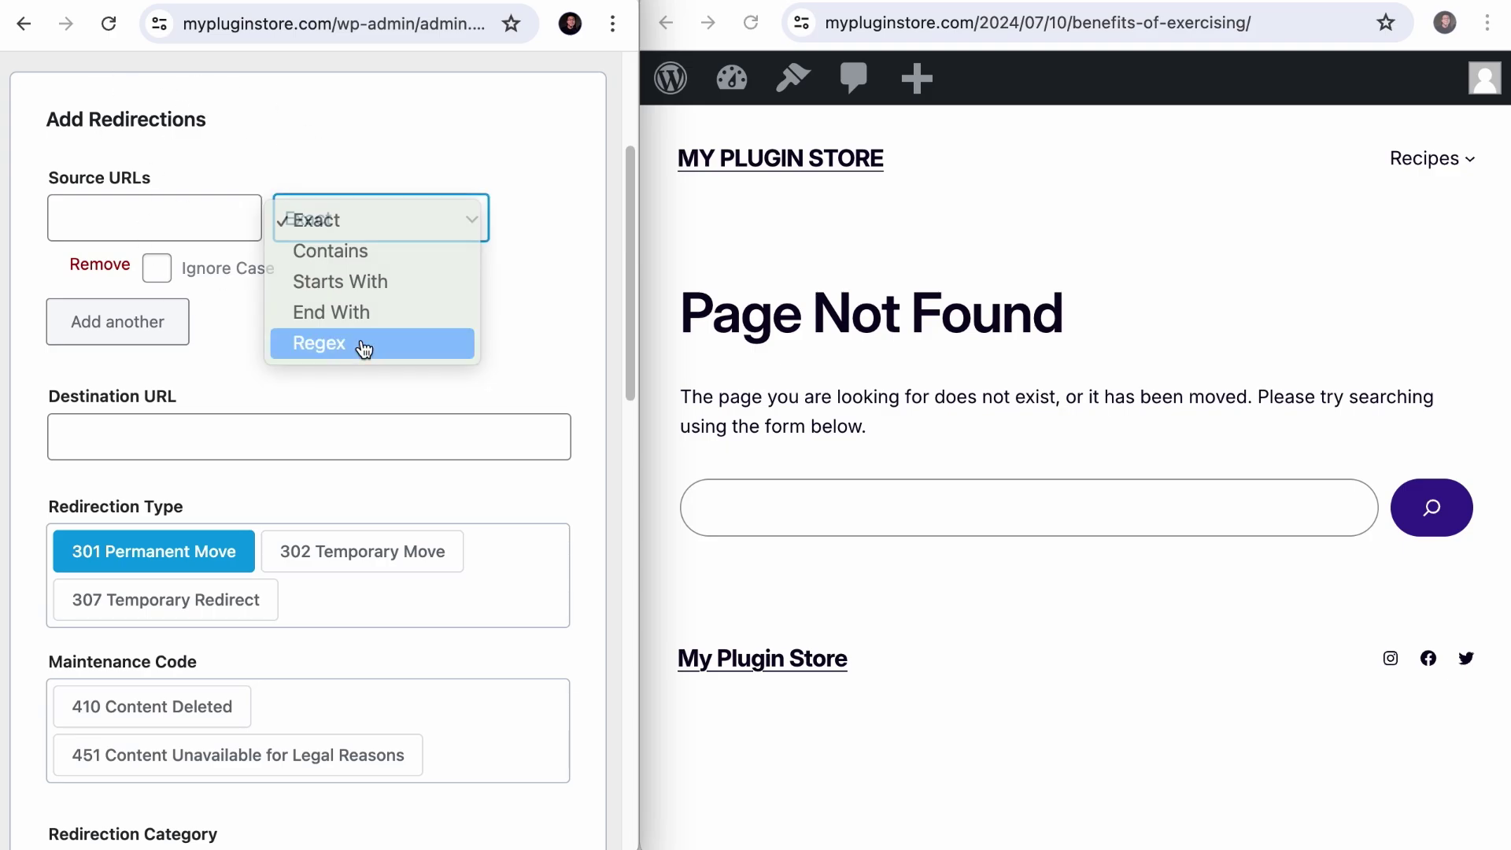
left_click(201, 217)
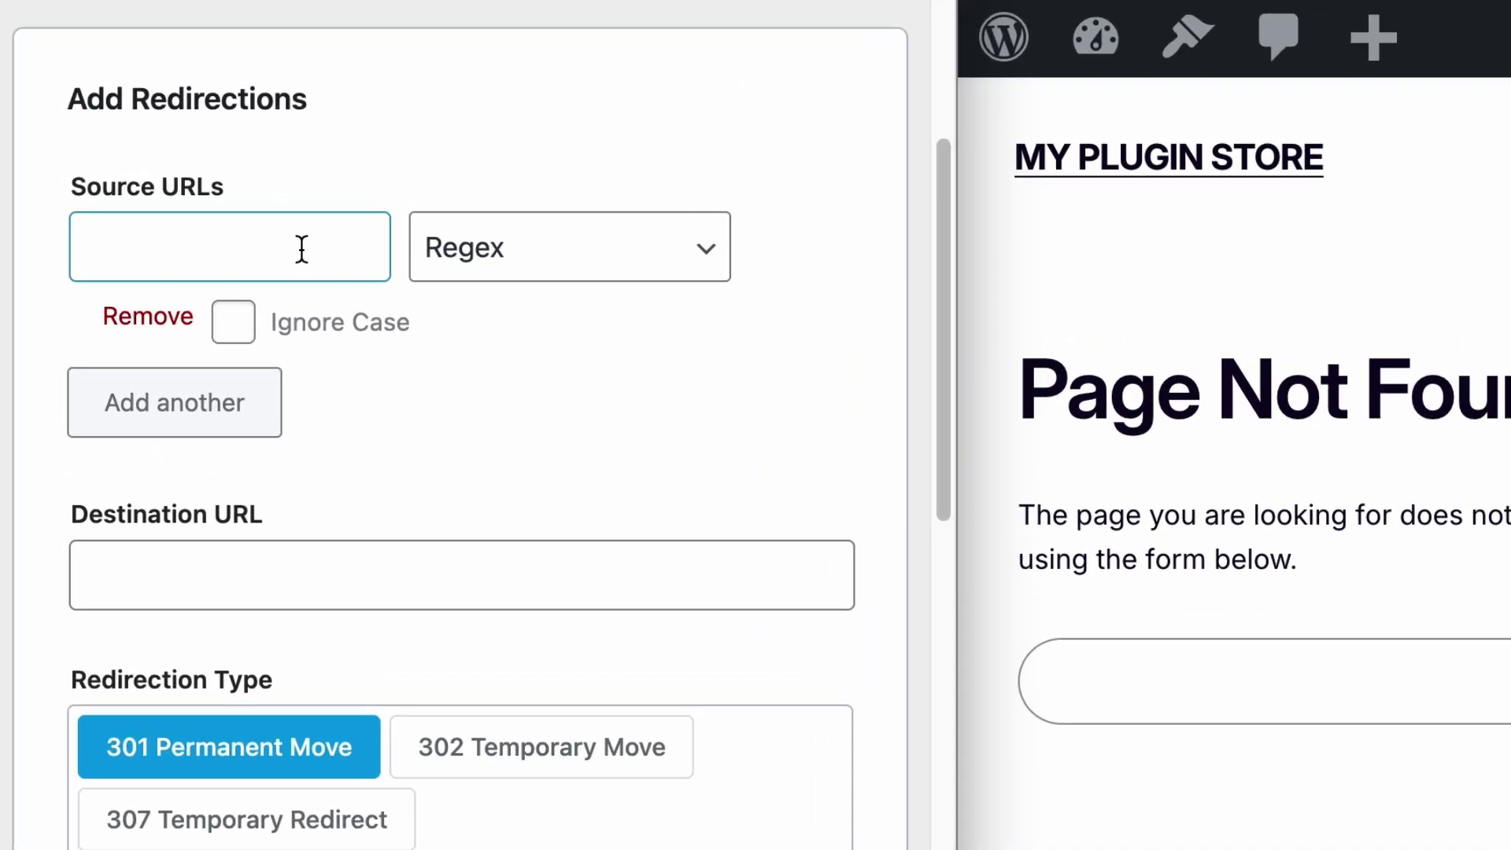
key("ctrl+v")
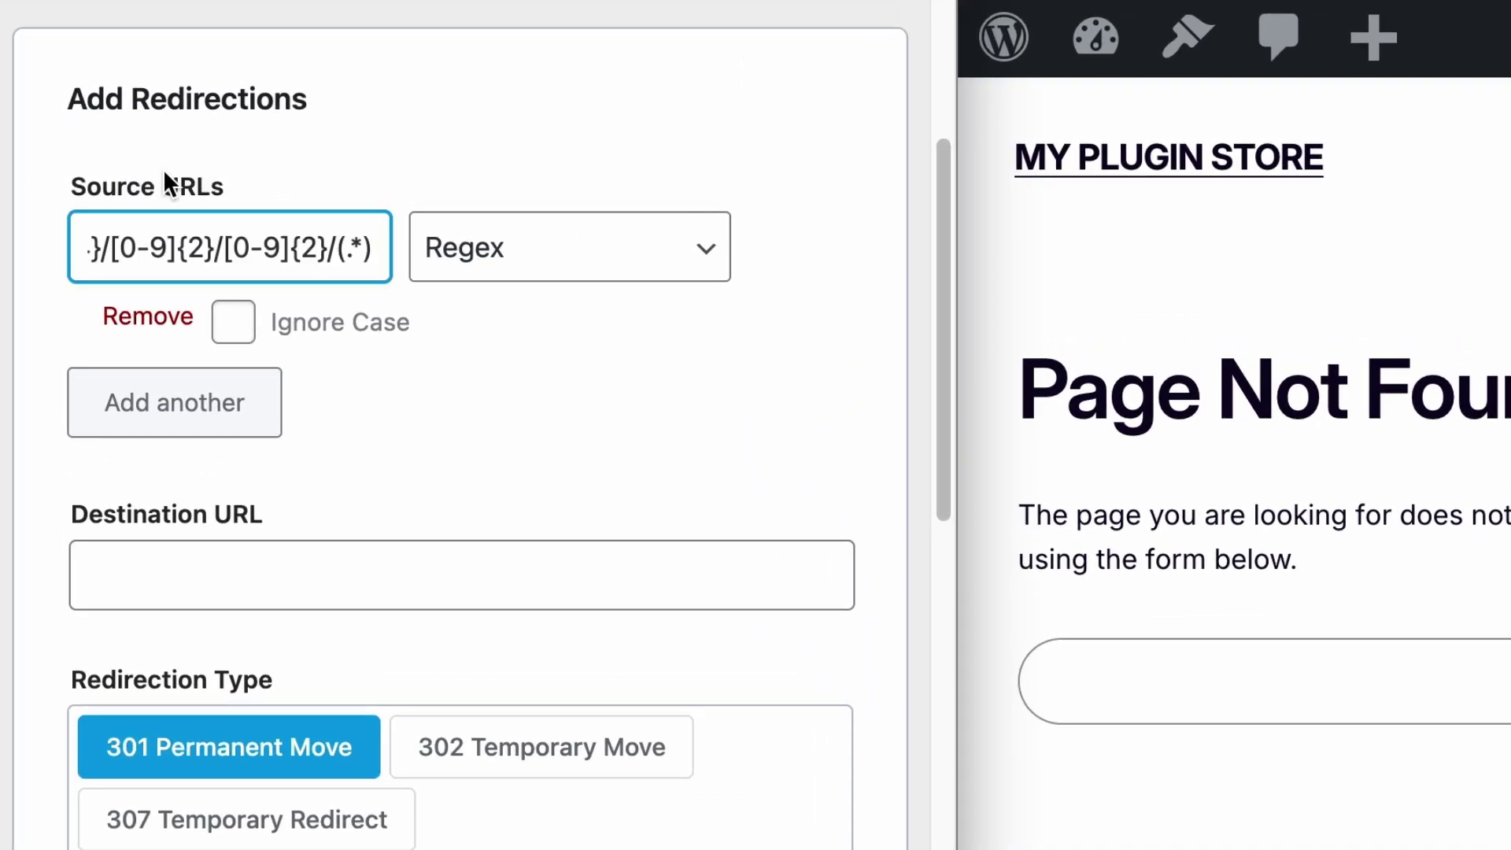
Compare the [0-9]{4} and first [0-9]{2} parts of the source pattern with the year 2024 and month 07 in the post's address.
key("super+Left")
left_click_drag(195, 249, 75, 244)
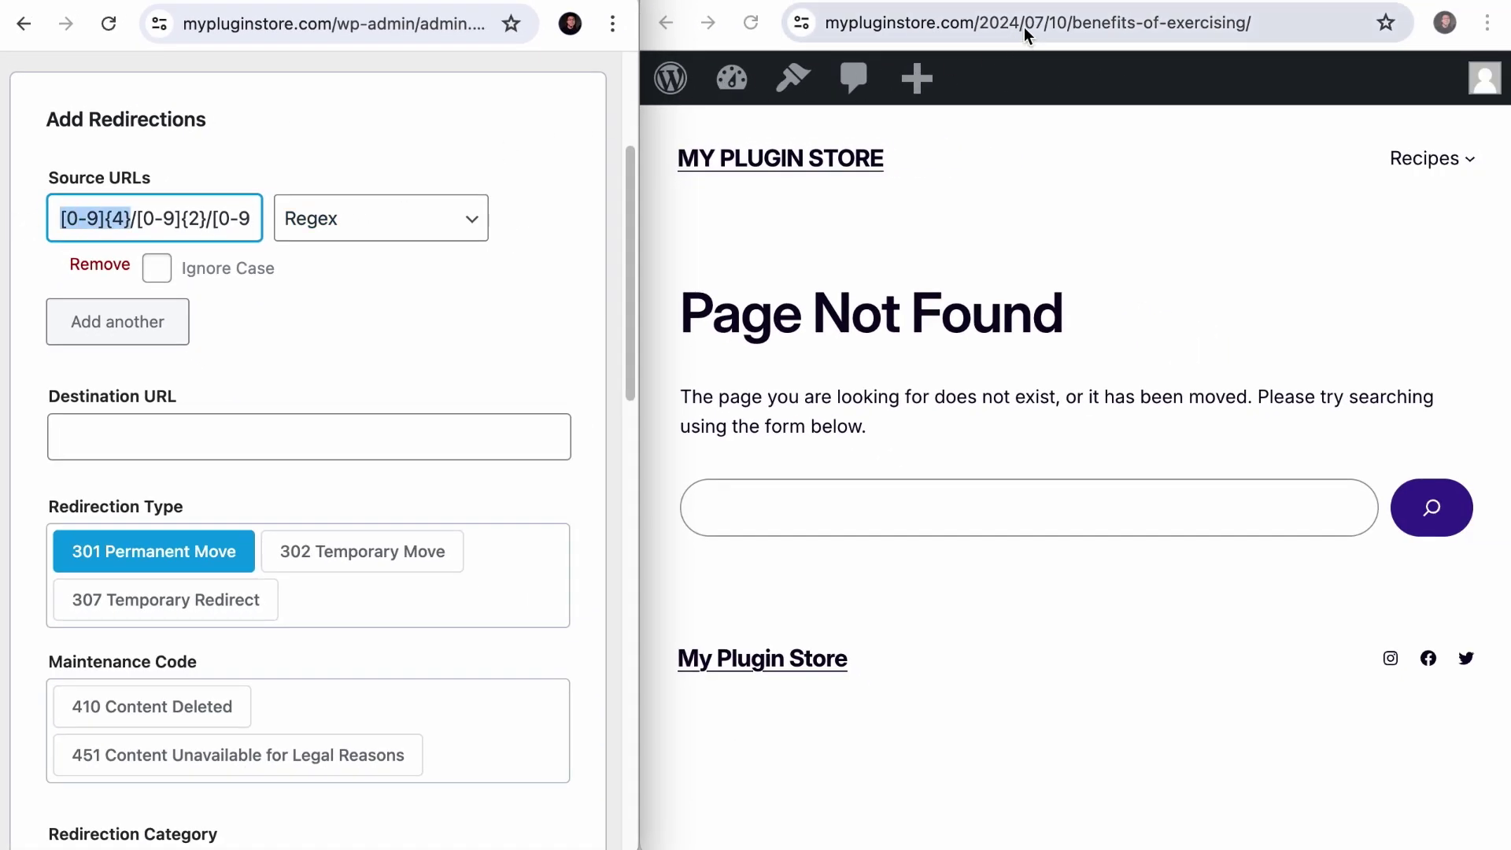
left_click(1024, 30)
left_click_drag(1070, 22, 1037, 38)
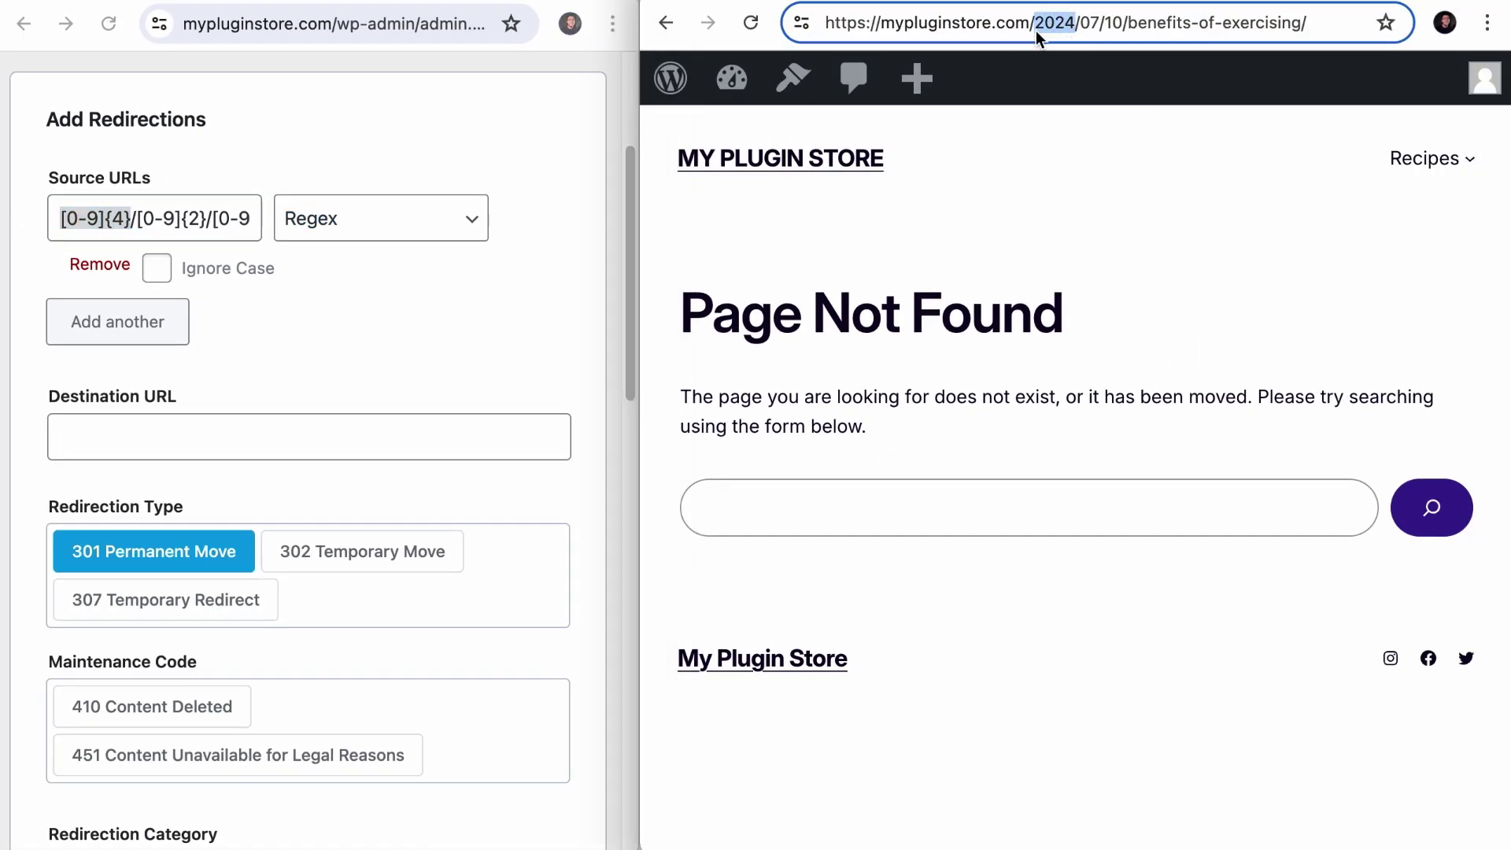
left_click(134, 220)
left_click_drag(135, 219, 206, 222)
left_click_drag(1082, 24, 1102, 24)
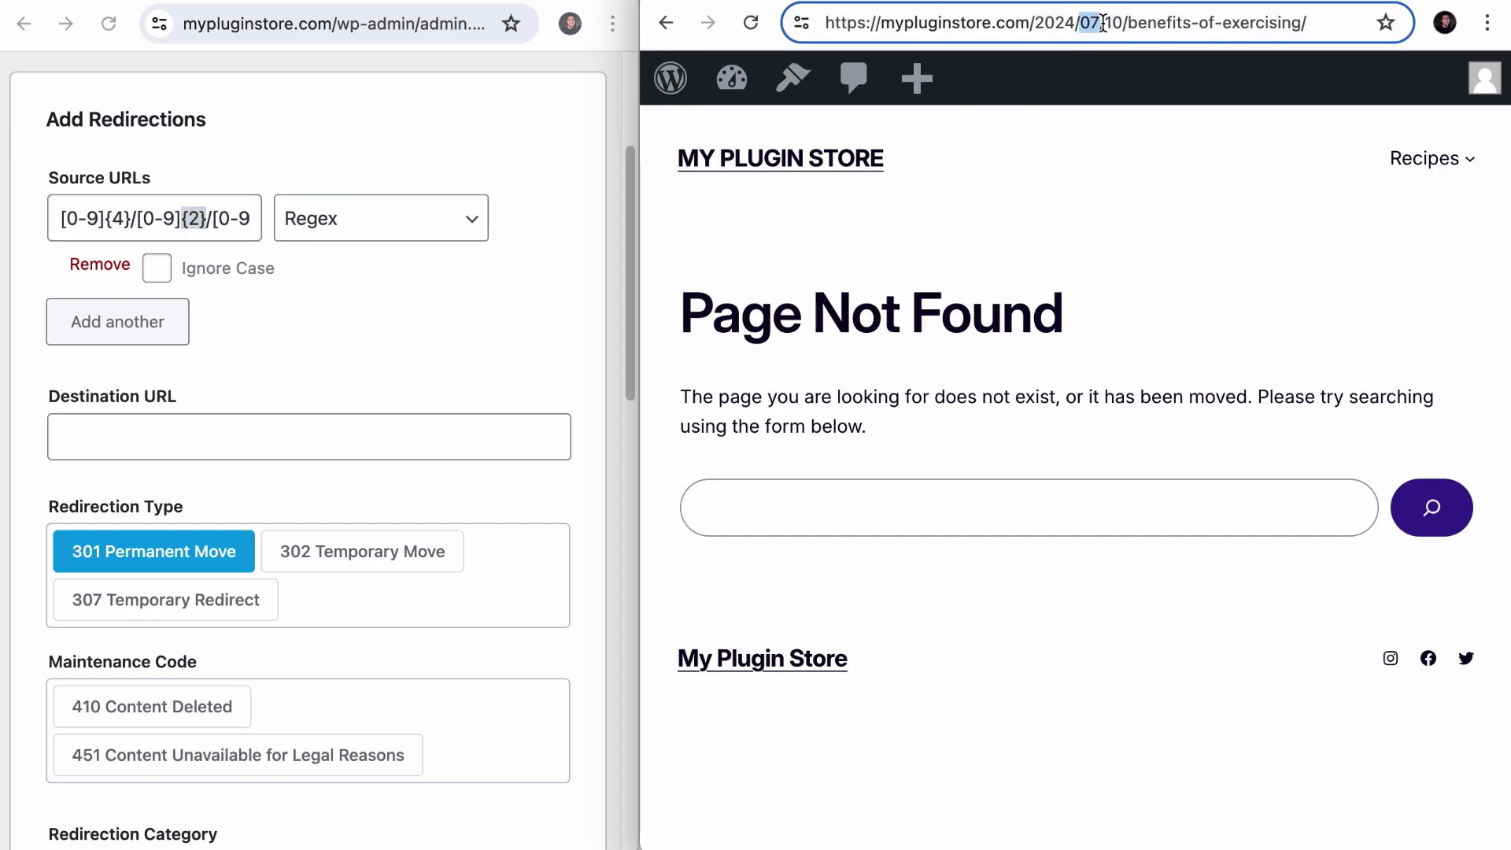
Compare the second [0-9]{2} part of the source pattern with day 10 in the post's address, and examine the (.*) capture group.
left_click(215, 219)
mouse_move(215, 219)
left_mouse_down()
mouse_move(247, 220)
mouse_move(221, 220)
left_mouse_up()
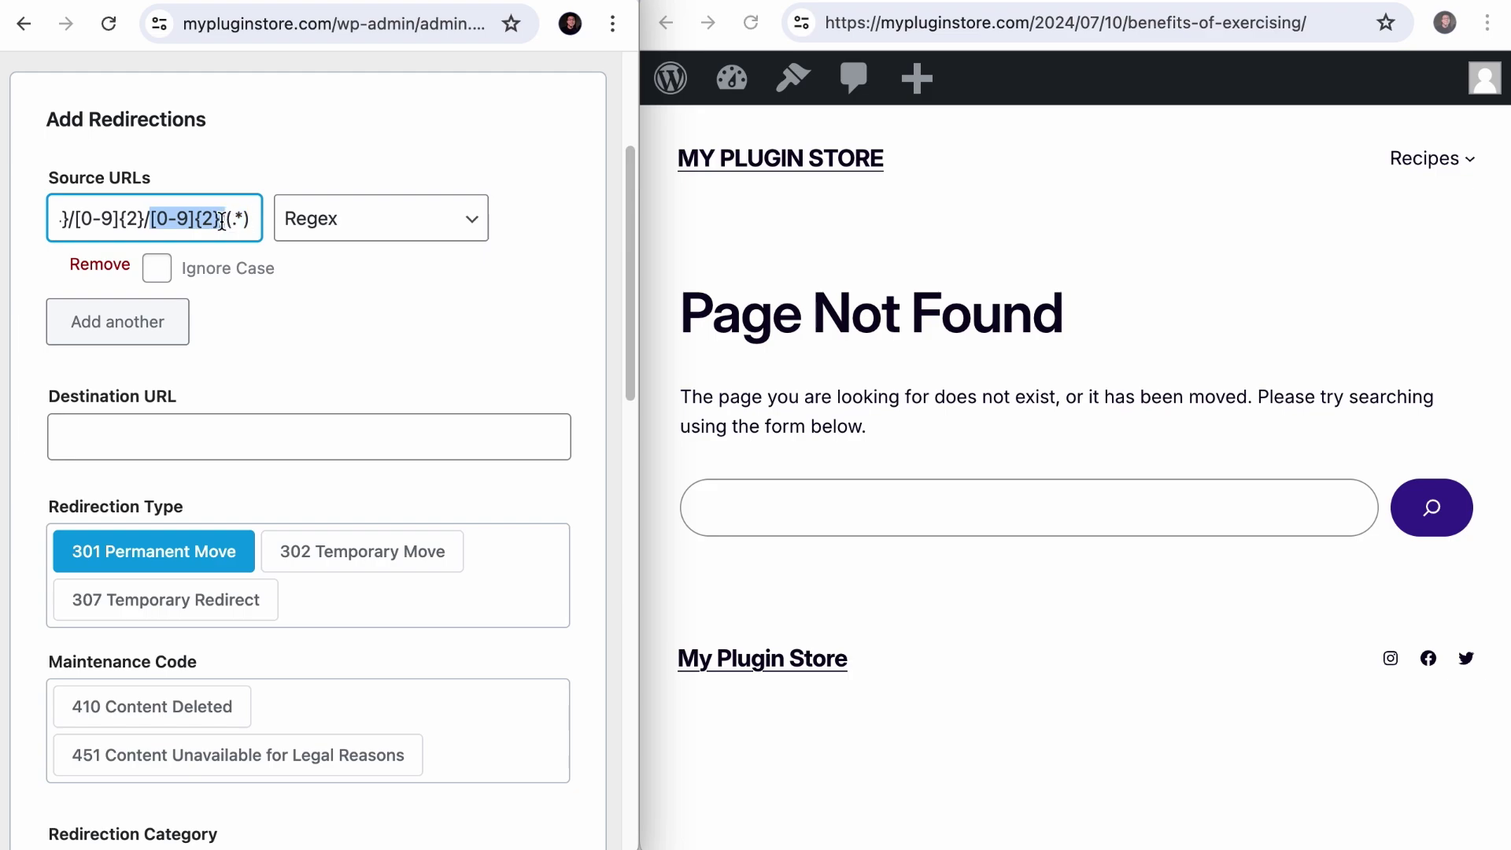
left_click_drag(1124, 22, 1109, 22)
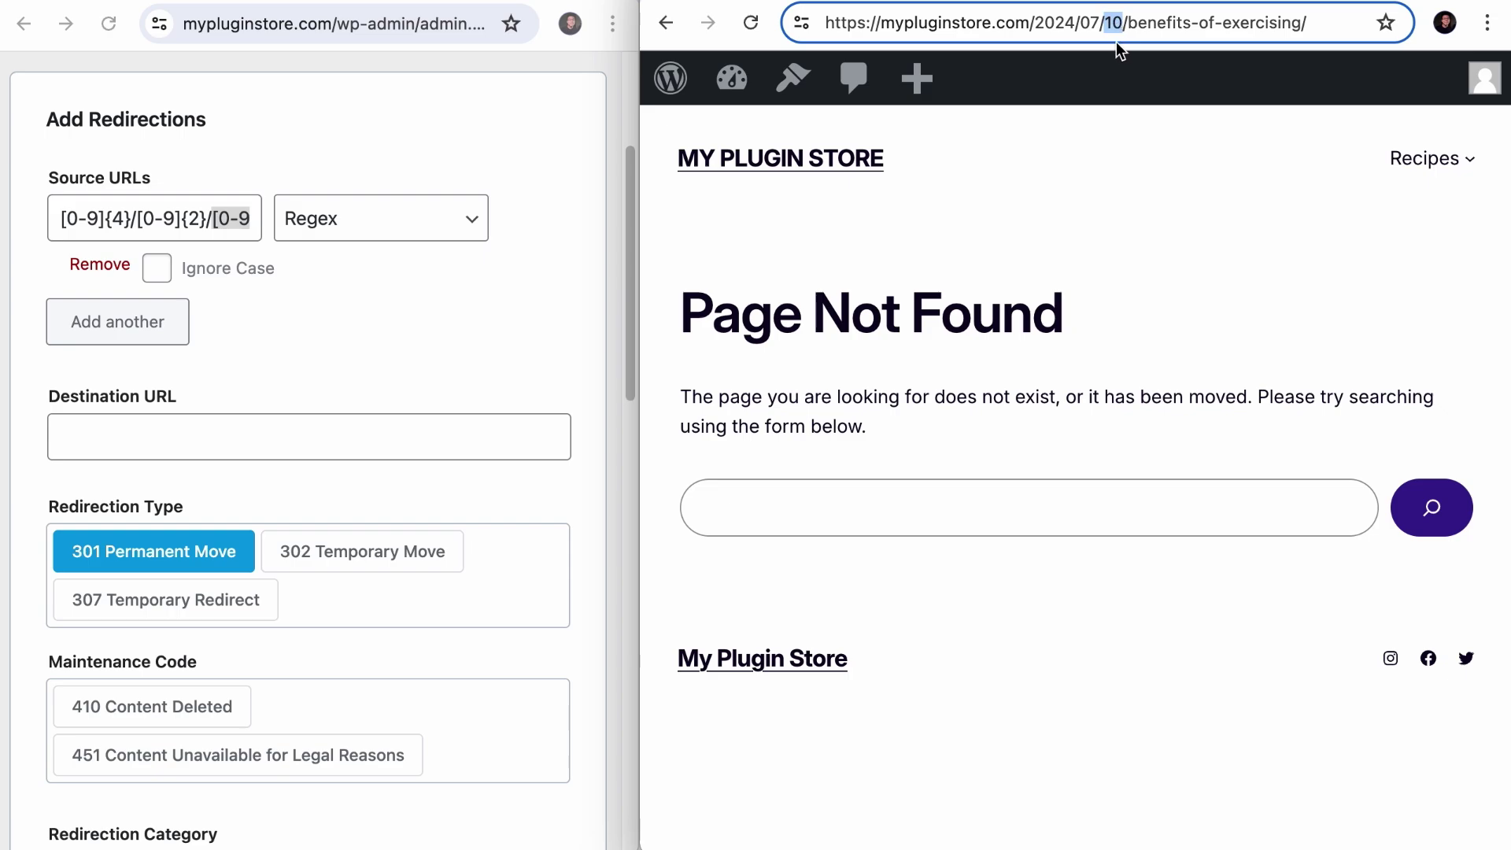
left_click(246, 220)
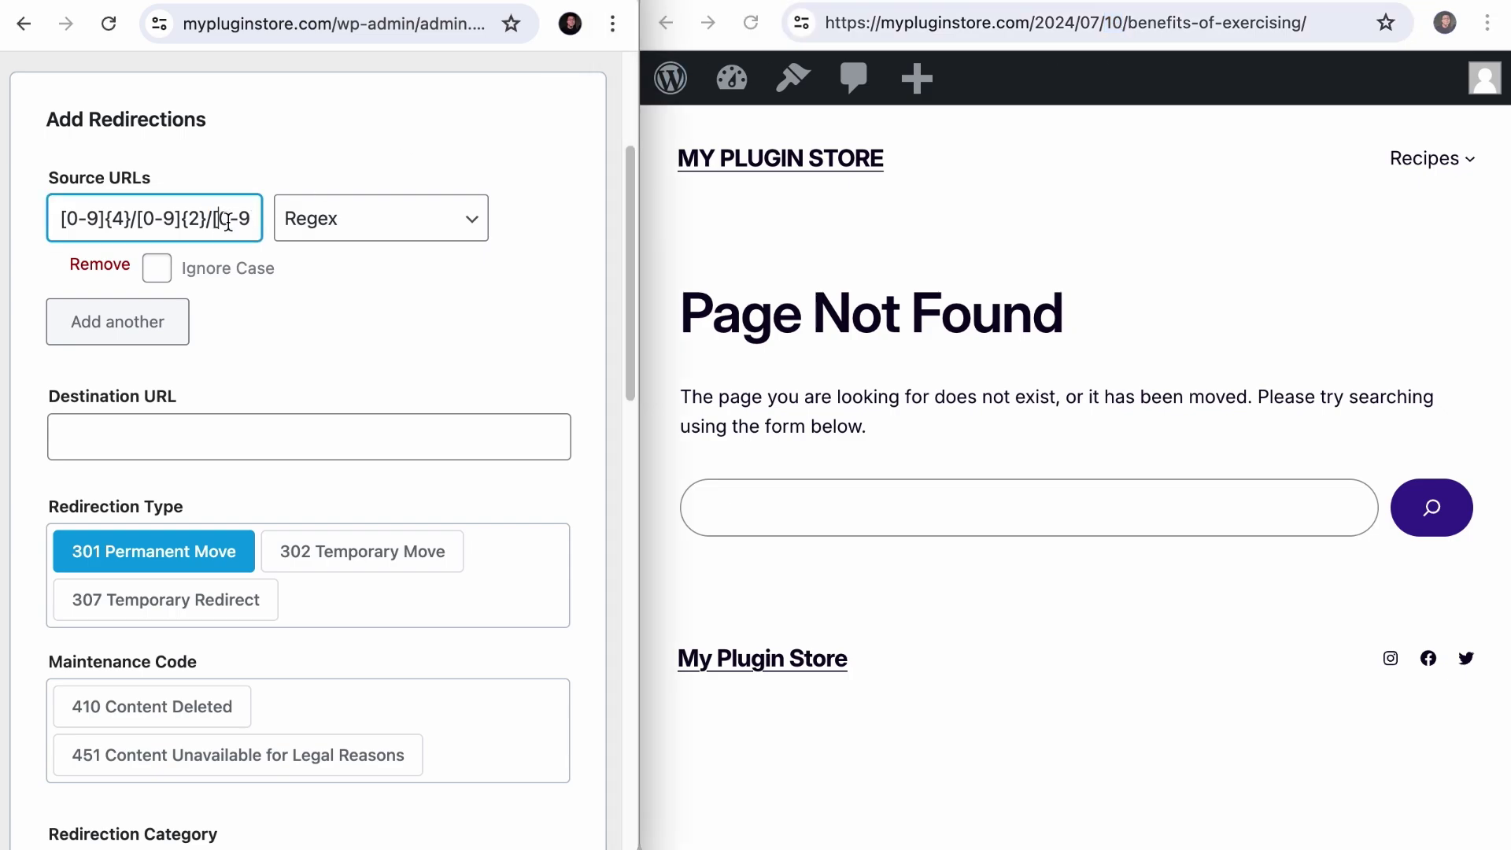
left_click_drag(226, 219, 258, 220)
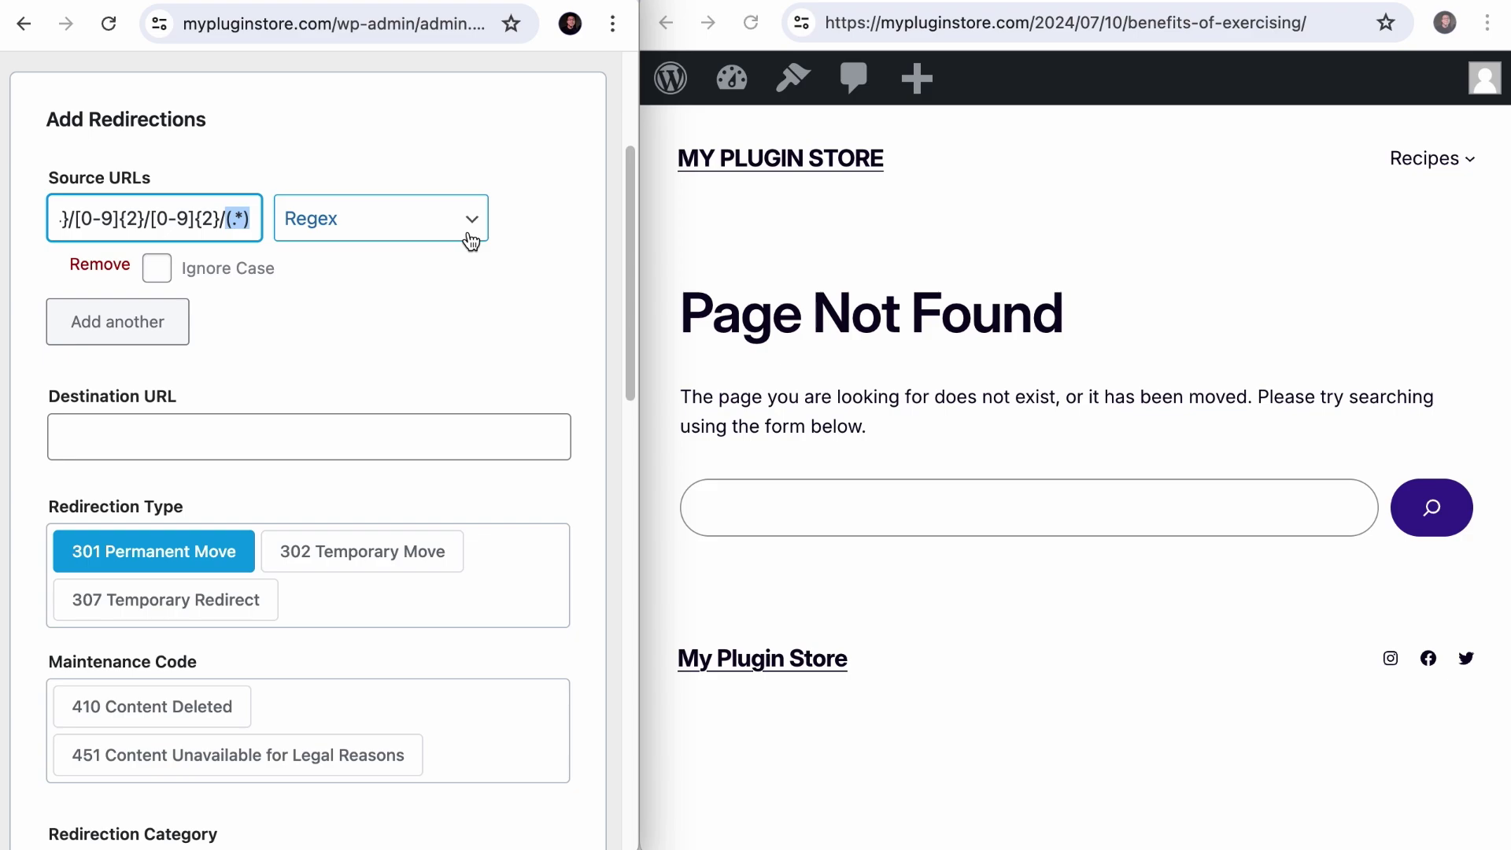
left_click_drag(226, 220, 245, 222)
Set the destination URL to /$1 and save the regex redirection for the dated URLs.
left_click(277, 429)
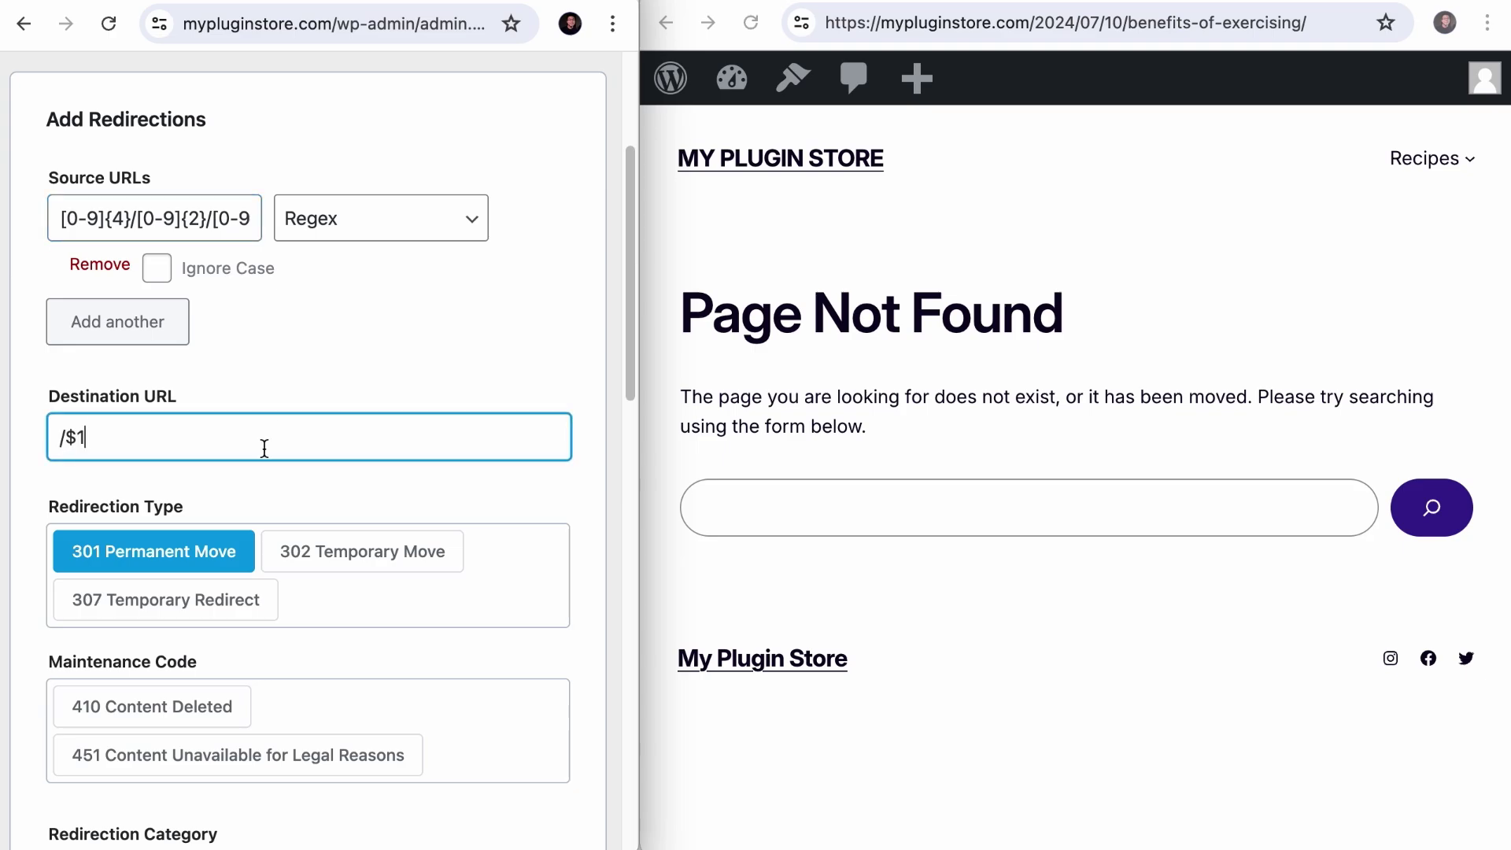
scroll(338, 503, "down", 10)
left_click(462, 712)
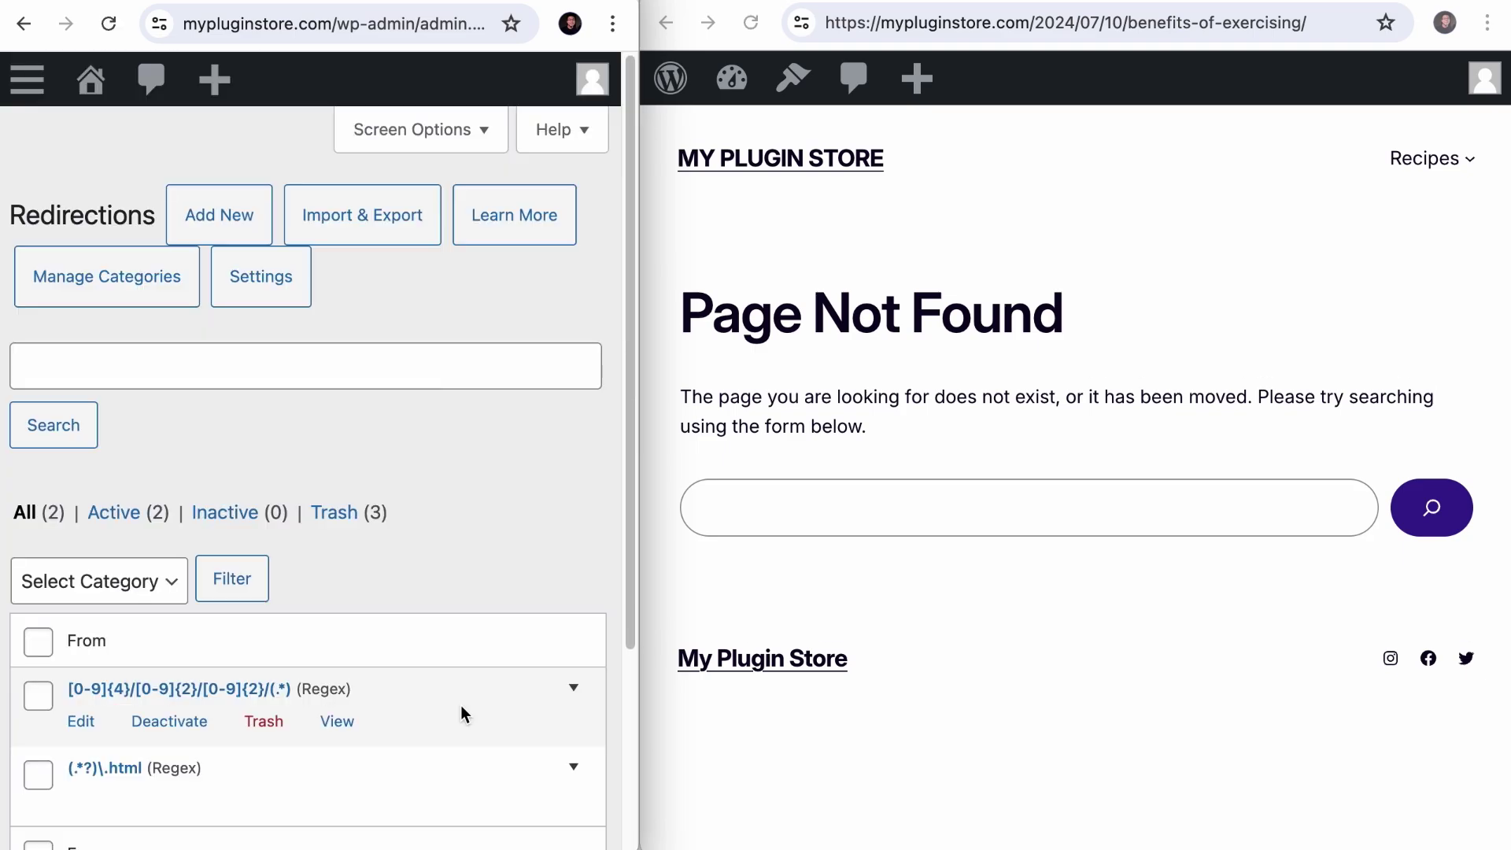
Test the redirection by reloading mypluginstore.com/2024/07/10/benefits-of-exercising/.
left_click(954, 227)
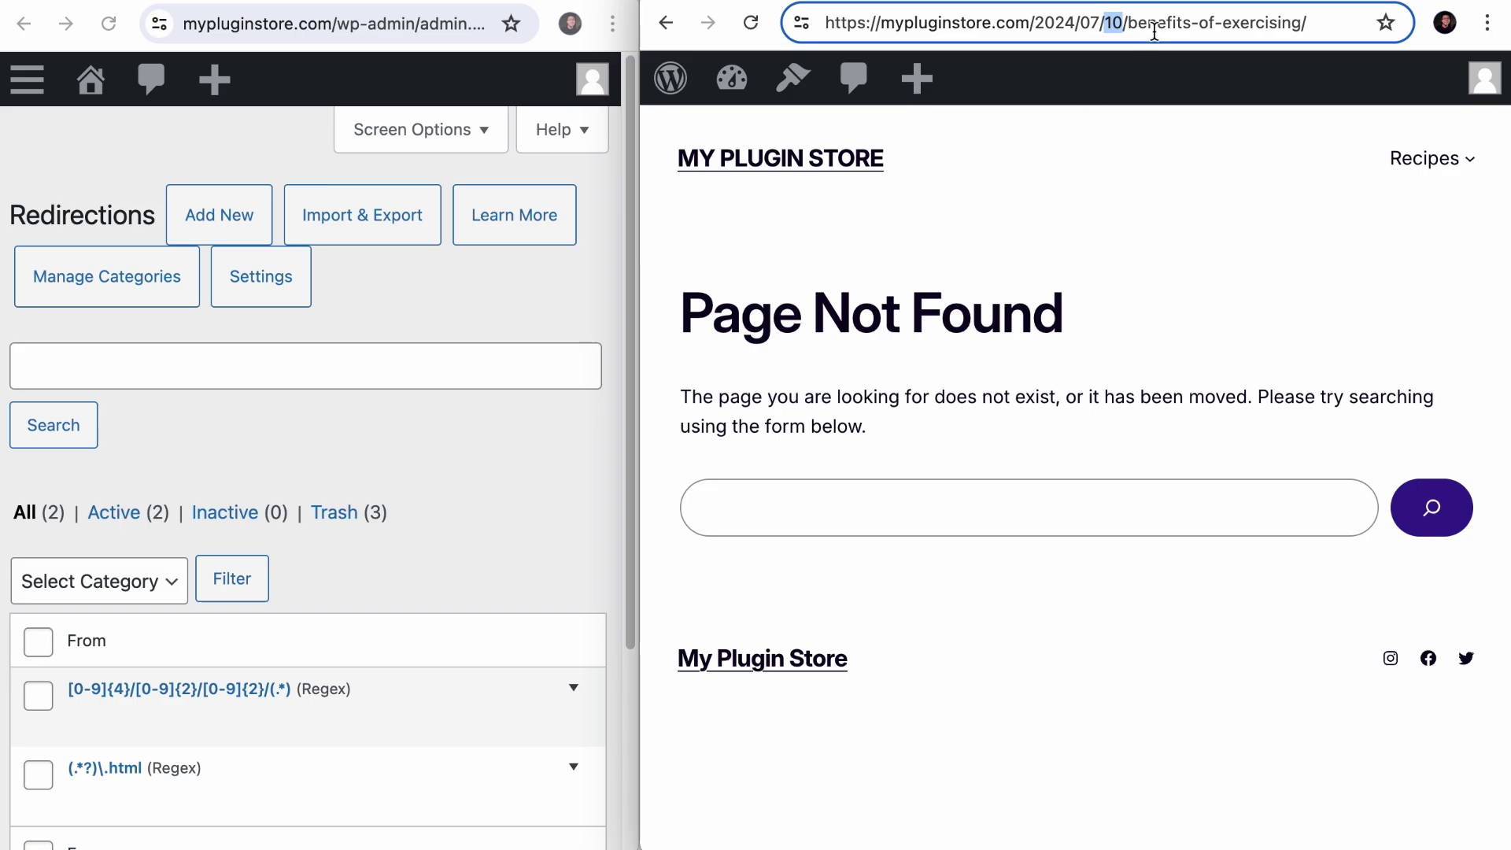
left_click(753, 28)
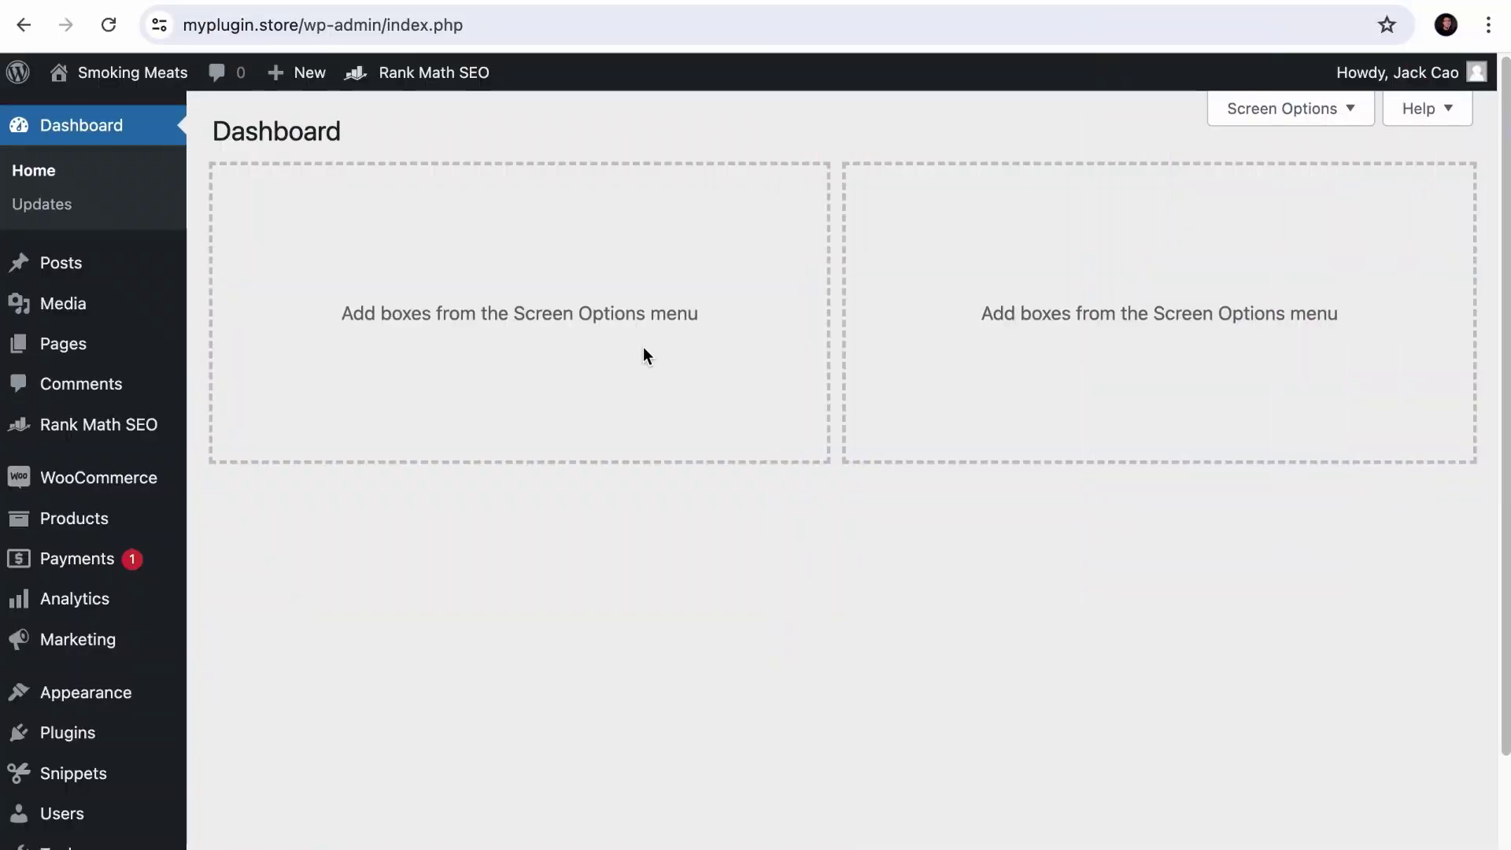
Open Rank Math's Content AI chat on the myplugin.store site and show the saved RankBot conversation about a regex redirect.
mouse_move(148, 434)
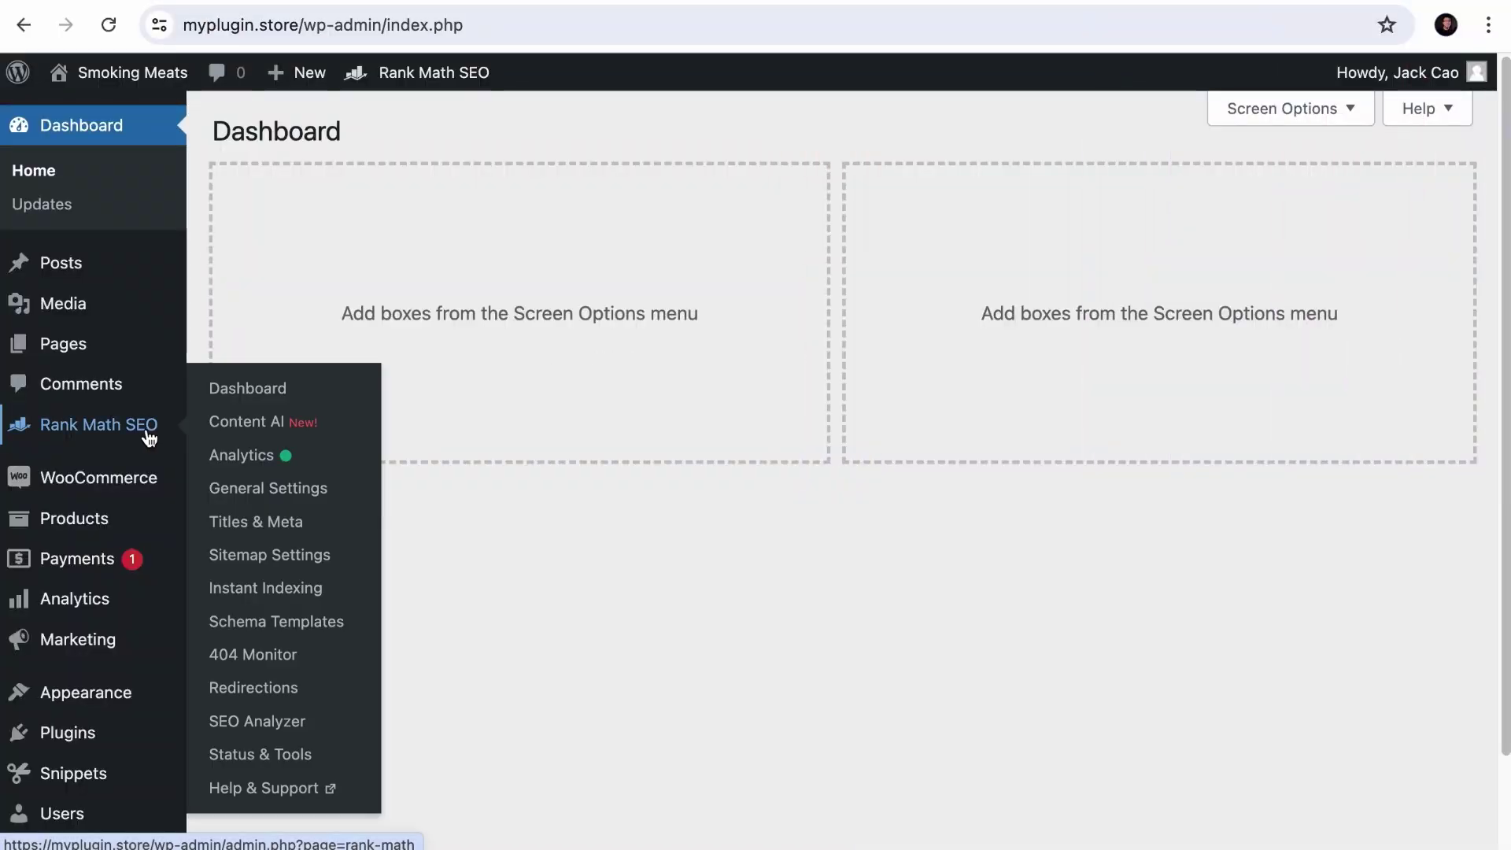
left_click(268, 435)
left_click(525, 304)
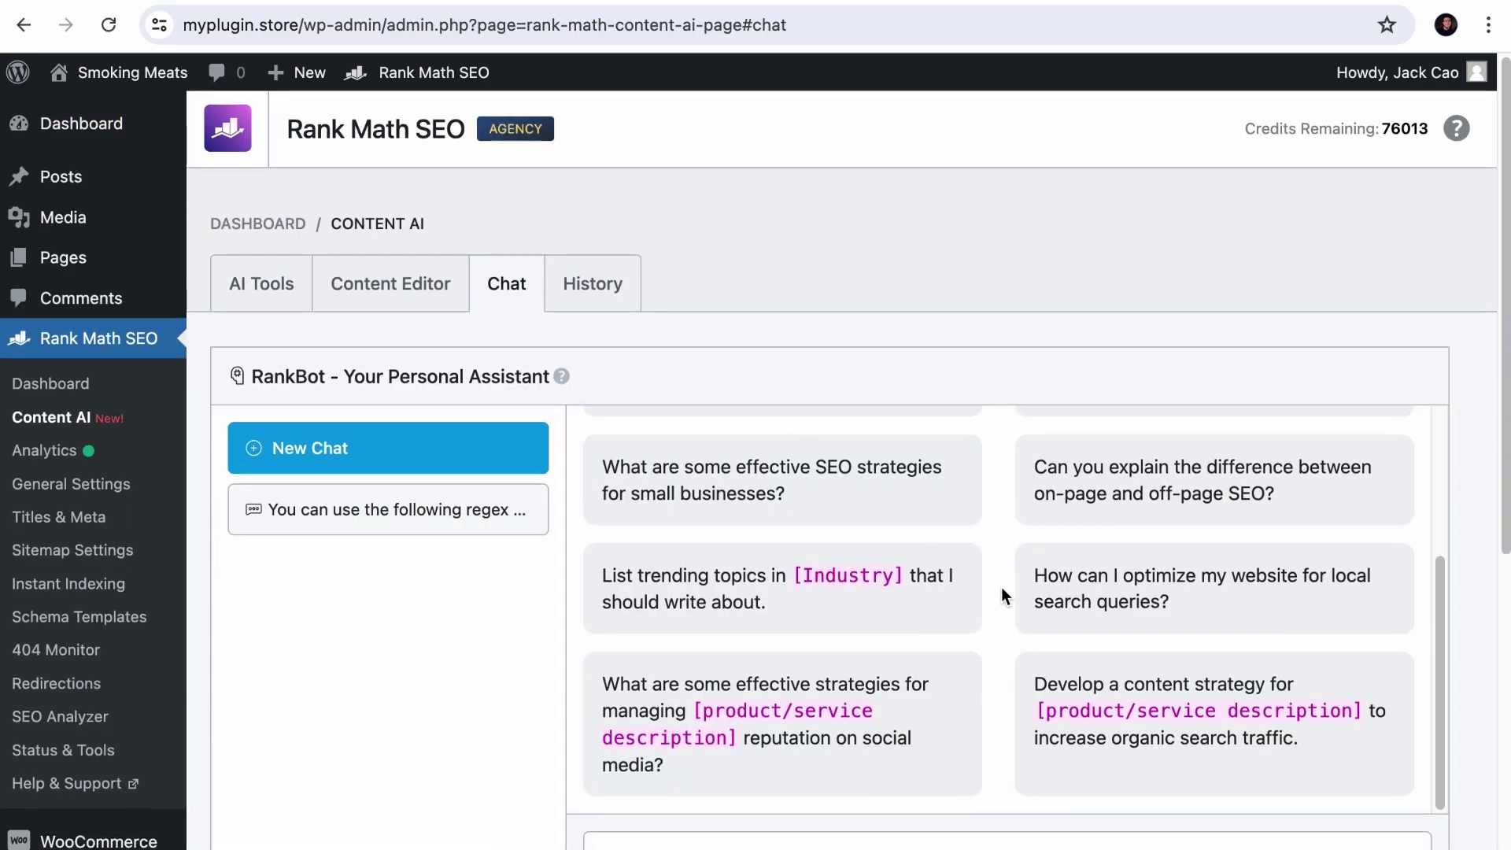
scroll(1002, 587, "down", 2)
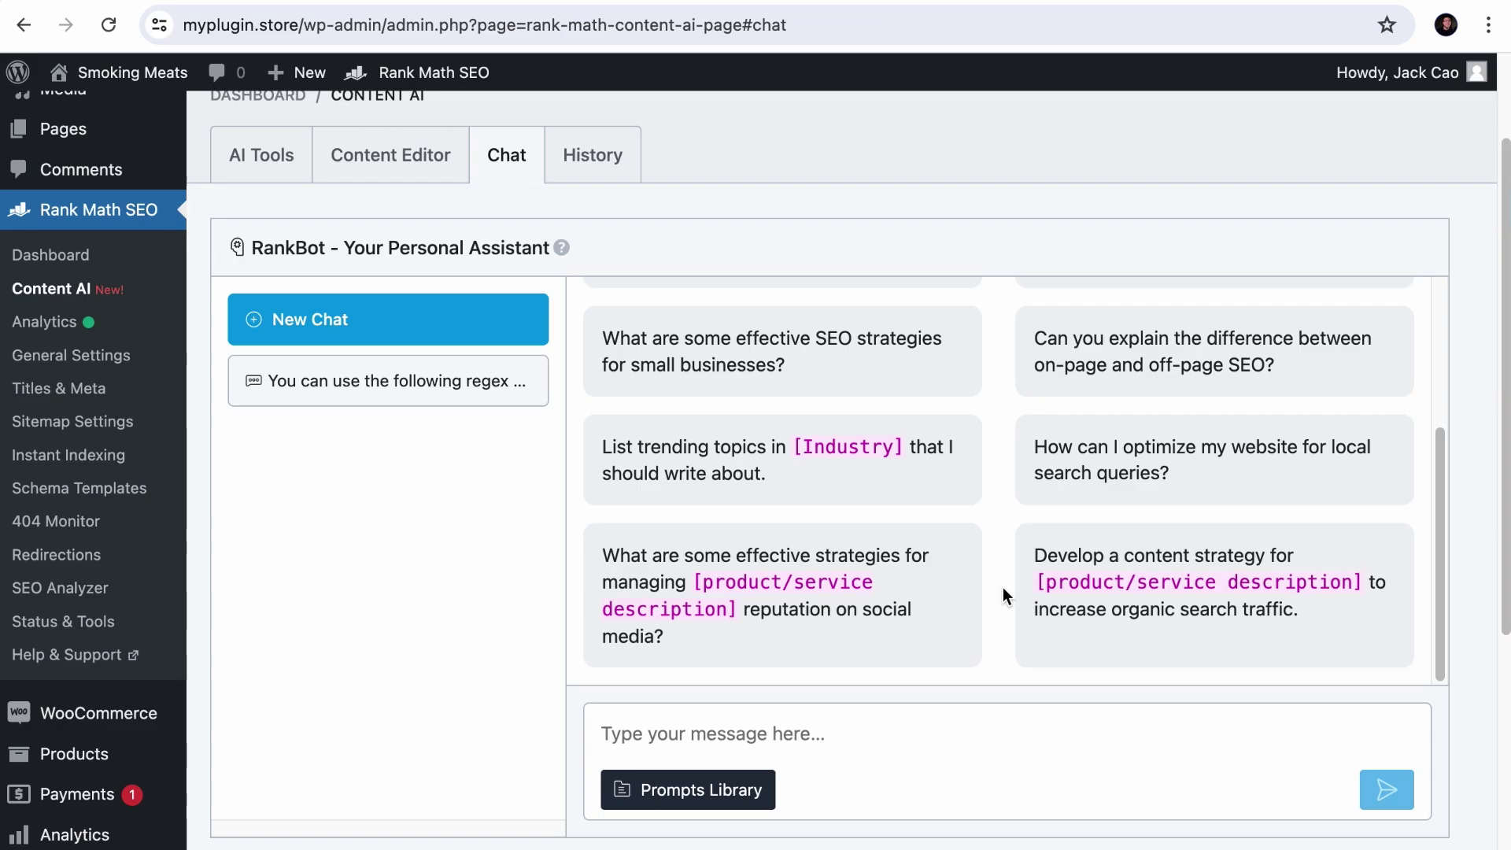
left_click(421, 381)
scroll(976, 448, "up", 10)
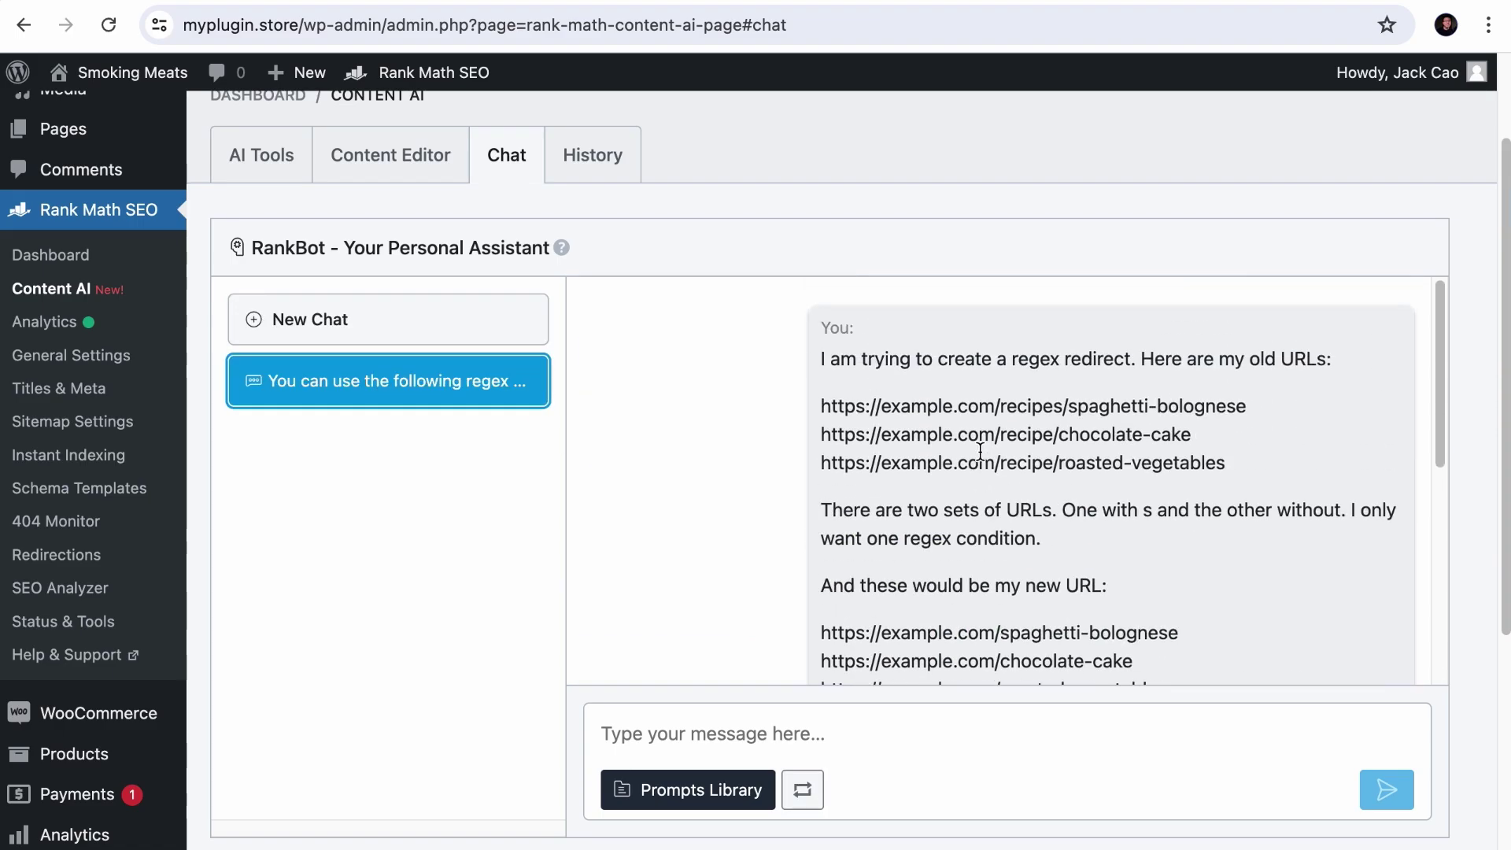
Review the prompt's old recipe and recipes URLs, the request for a single regex condition, and the desired new URLs.
scroll(979, 451, "down", 1)
left_click(821, 315)
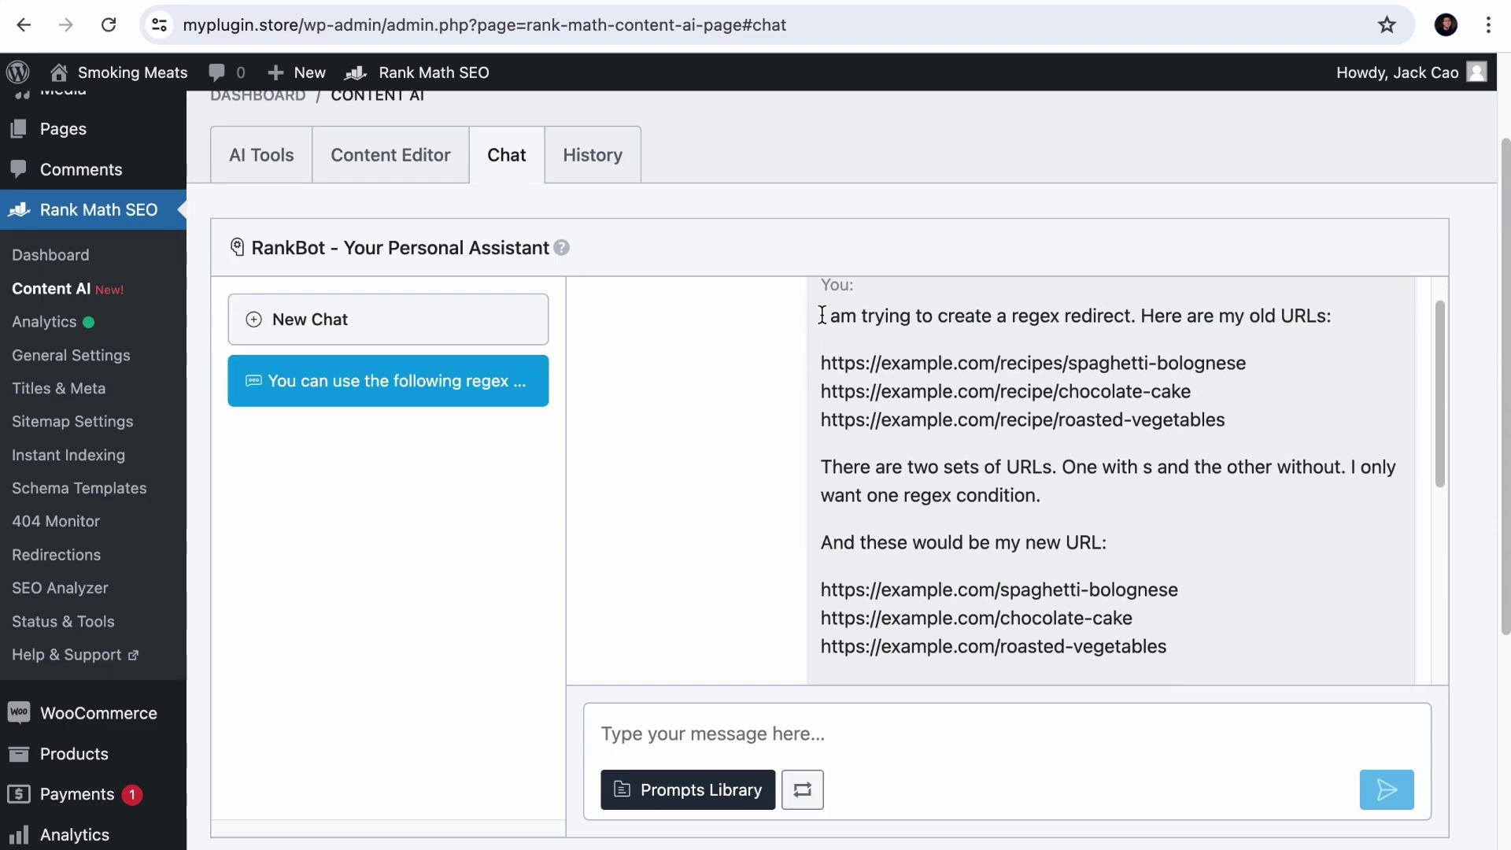
left_click_drag(822, 315, 1347, 438)
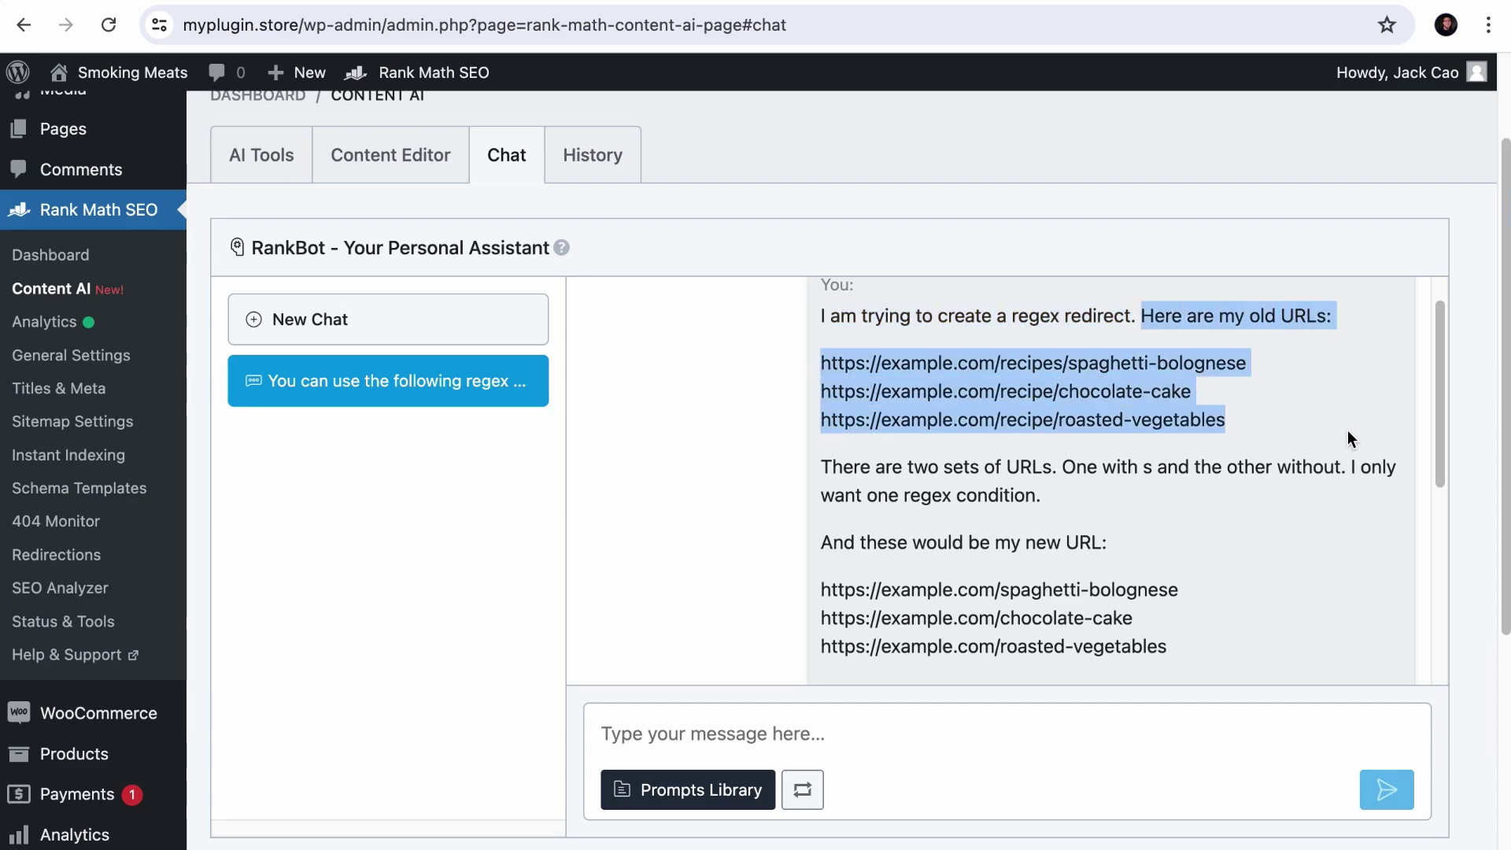
left_click_drag(821, 469, 1058, 465)
left_click_drag(1063, 363, 1004, 393)
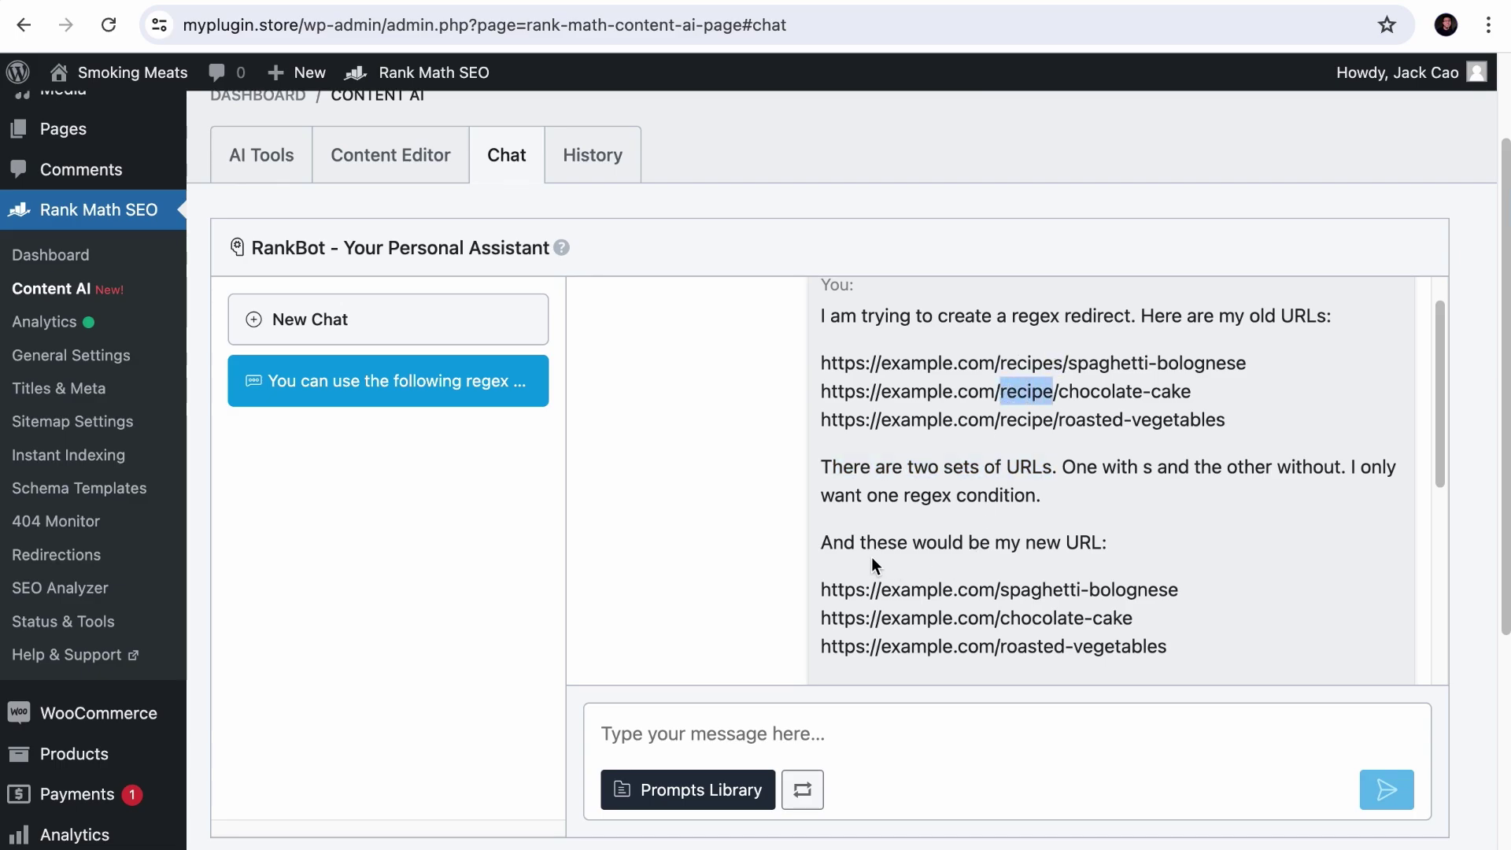
left_click_drag(811, 589, 1223, 649)
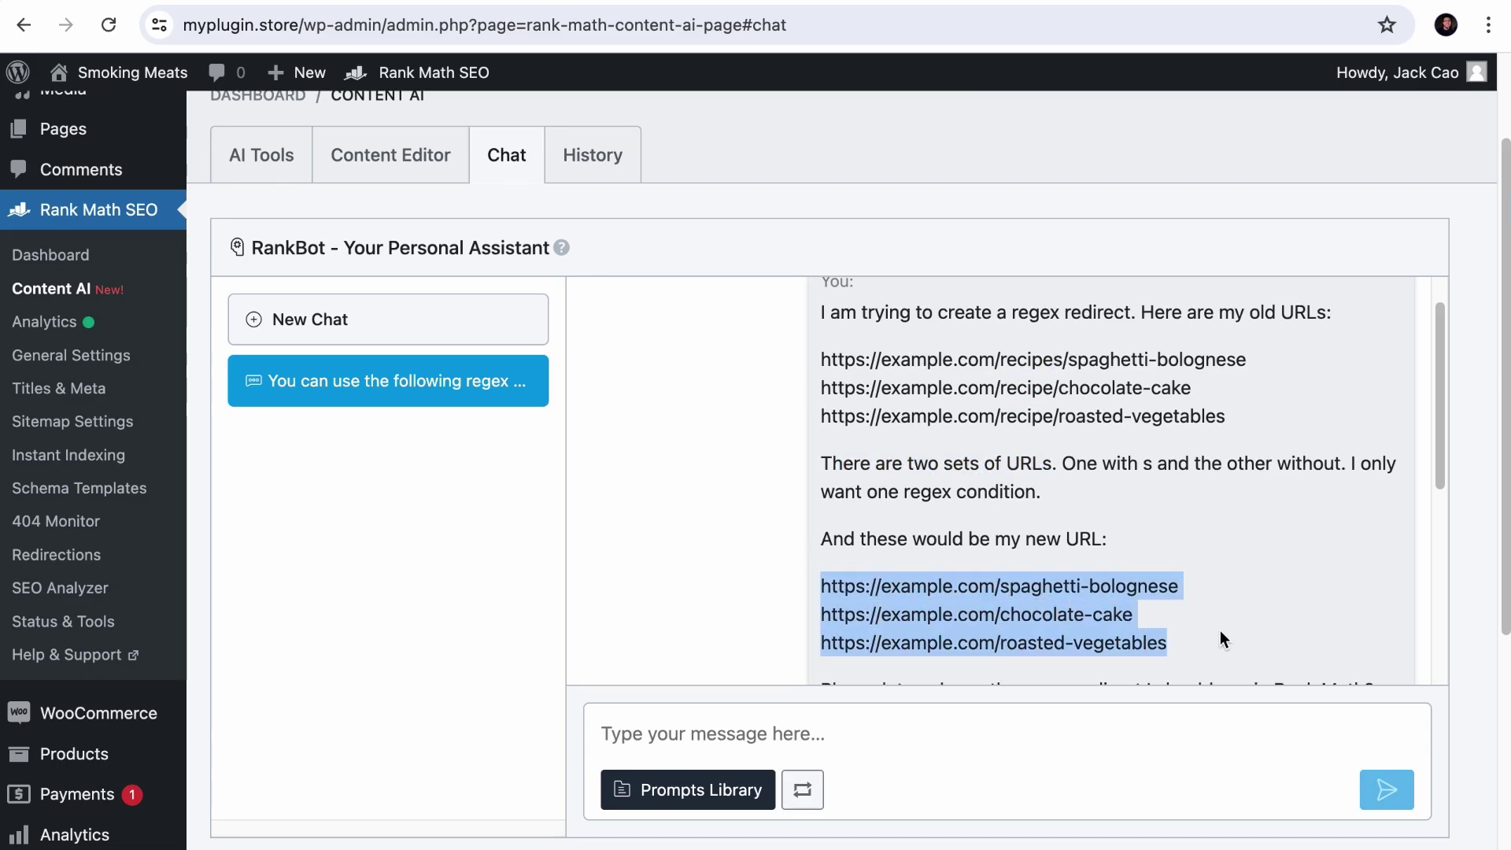
Examine the regex pattern and the redirect target in RankBot's answer.
scroll(1220, 630, "down", 2)
scroll(1136, 575, "down", 4)
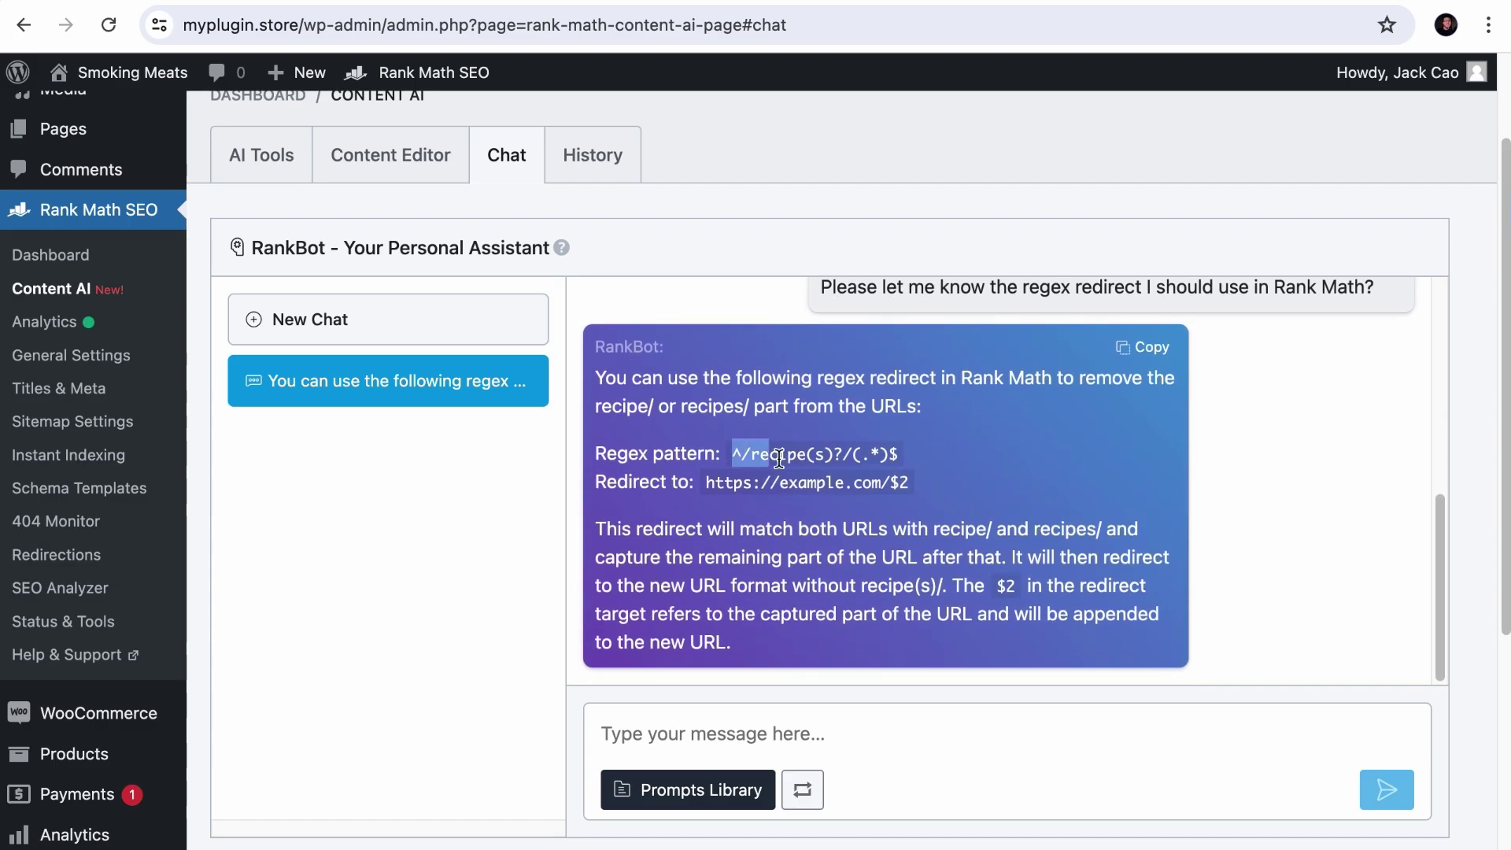
left_click_drag(780, 458, 898, 454)
left_click_drag(705, 482, 913, 473)
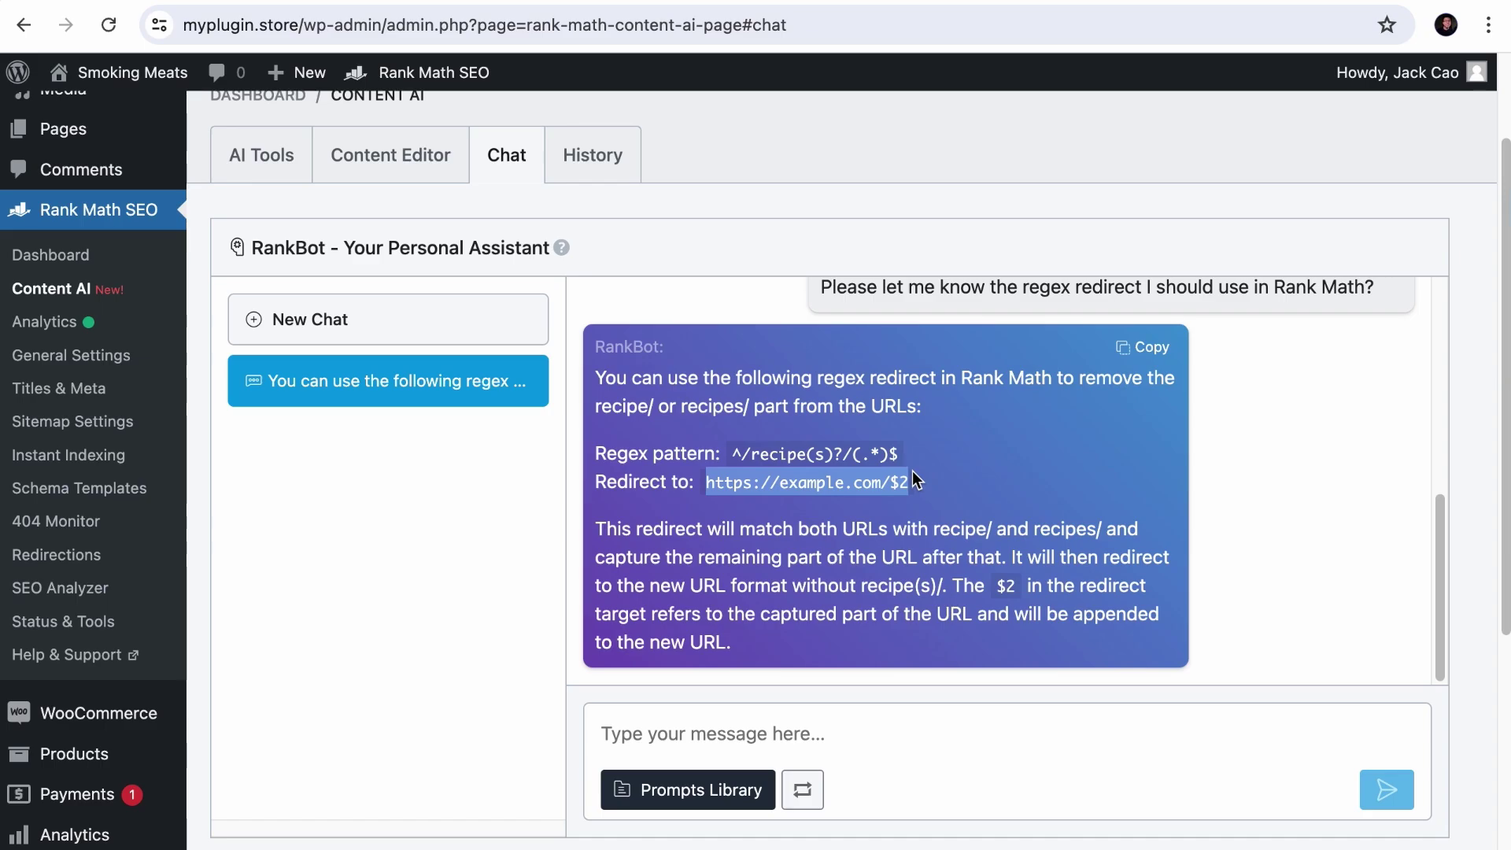
left_click_drag(732, 454, 899, 459)
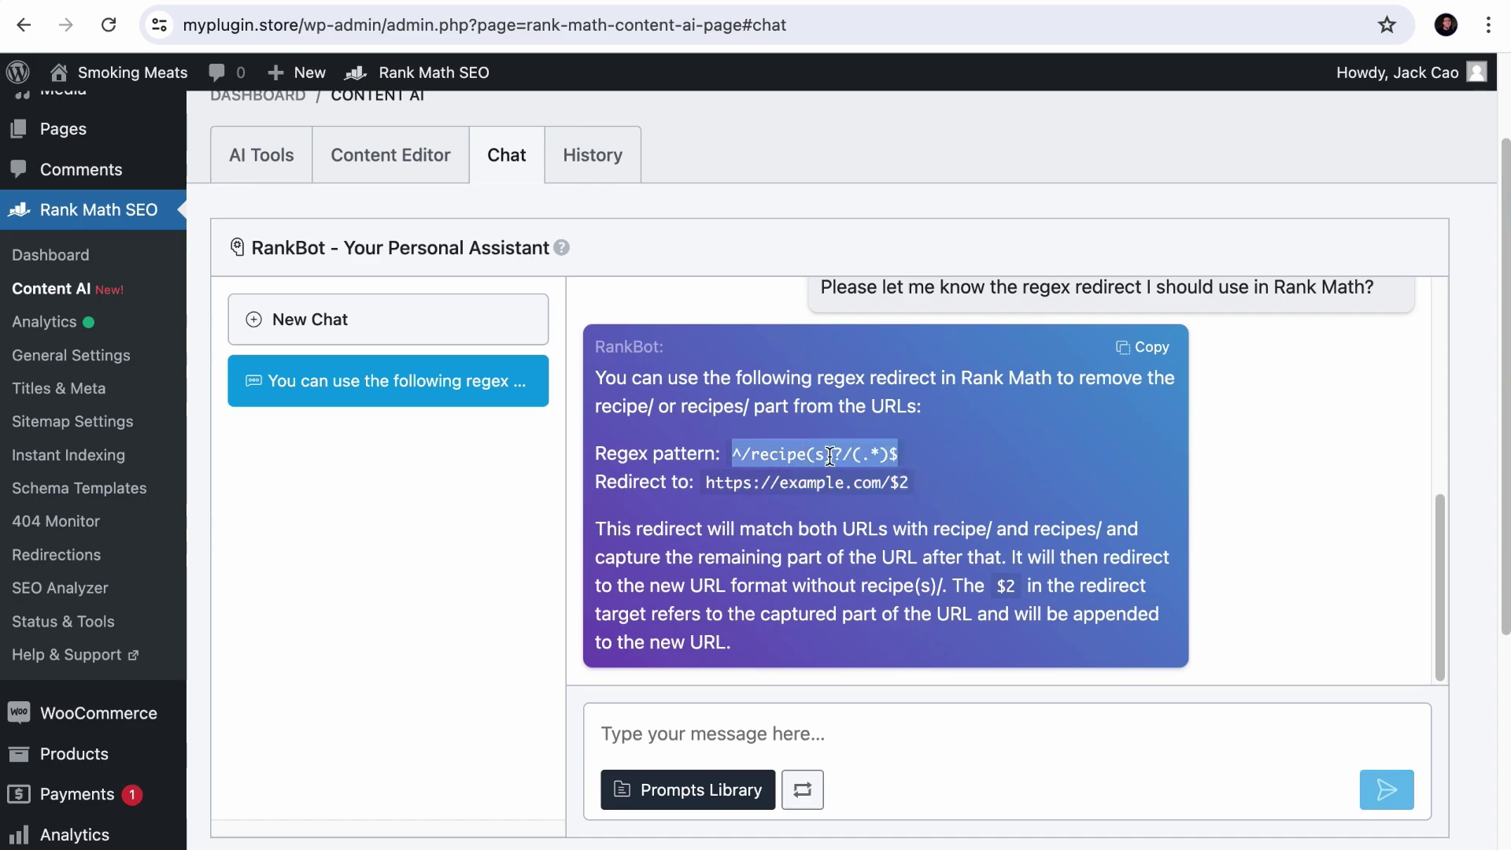
mouse_move(750, 455)
left_mouse_down()
mouse_move(911, 464)
mouse_move(735, 462)
left_mouse_up()
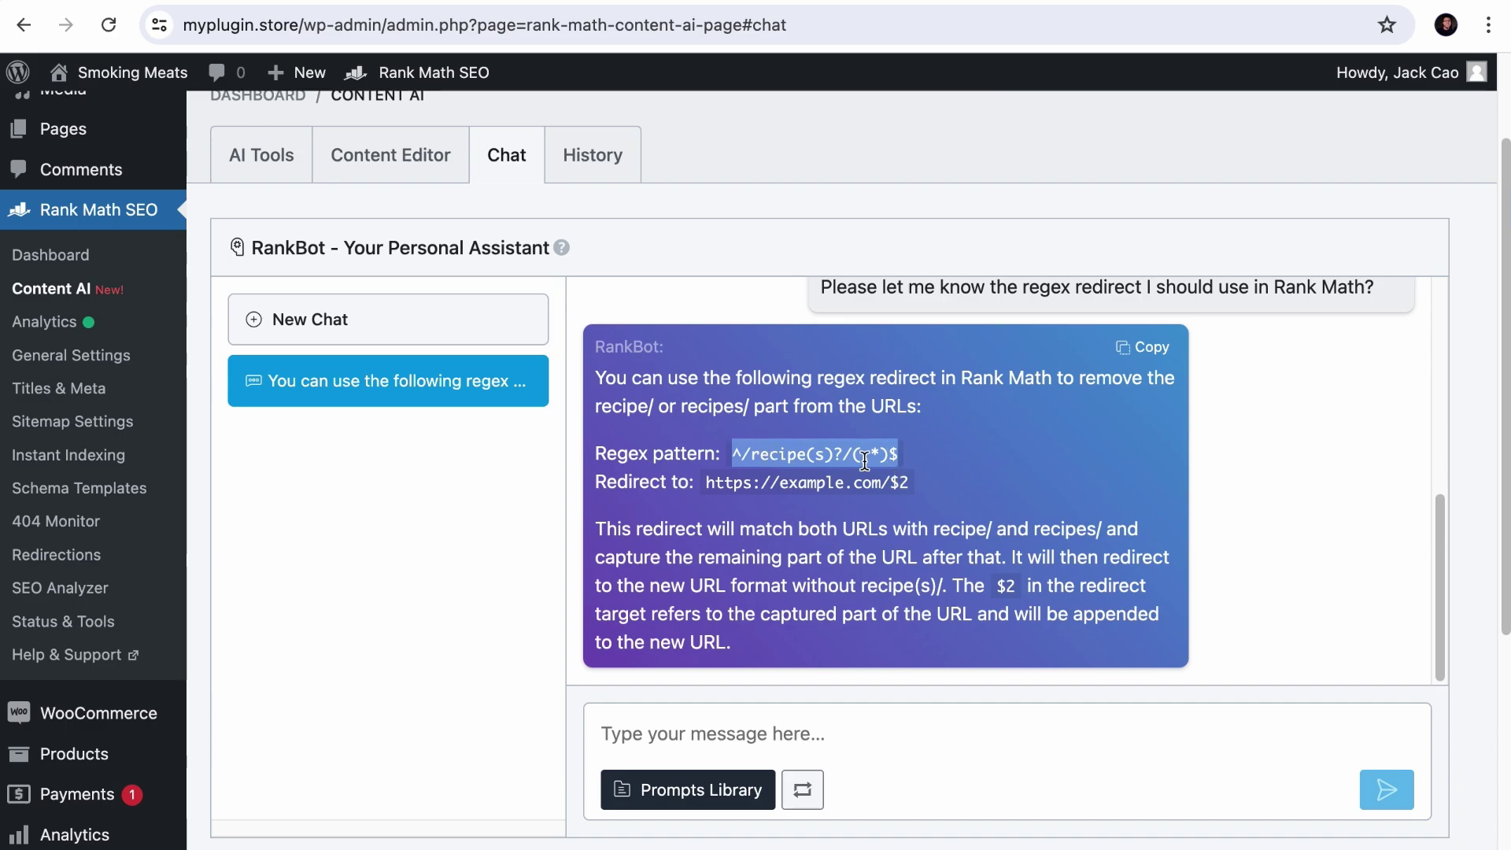
Copy RankBot's pattern ^/recipe(s)?/(.*)$ into the regular expression field on regex101.com.
key("ctrl+Tab")
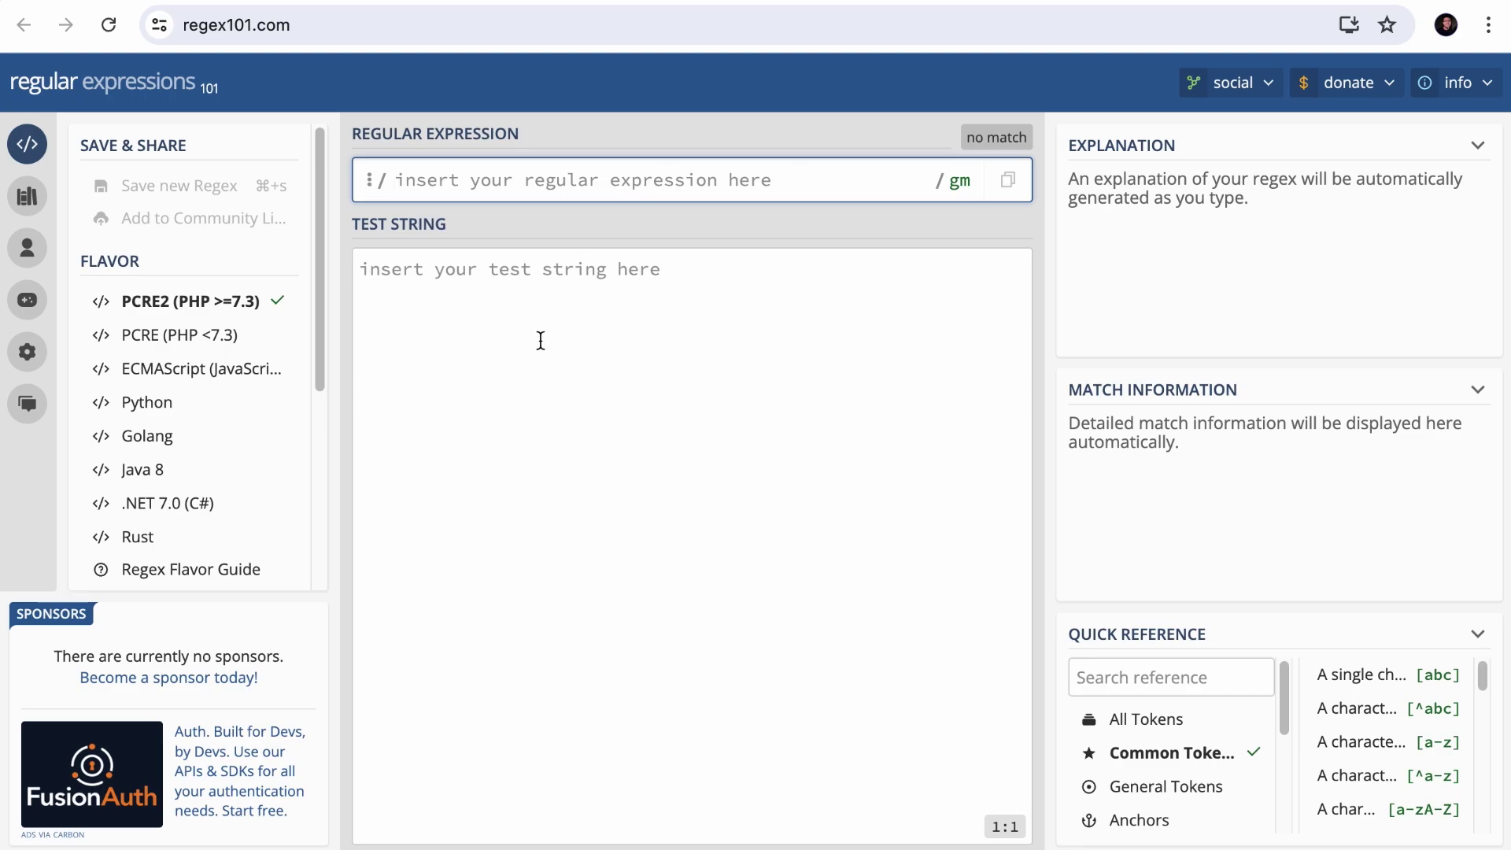
key("ctrl+shift+Tab")
right_click(761, 453)
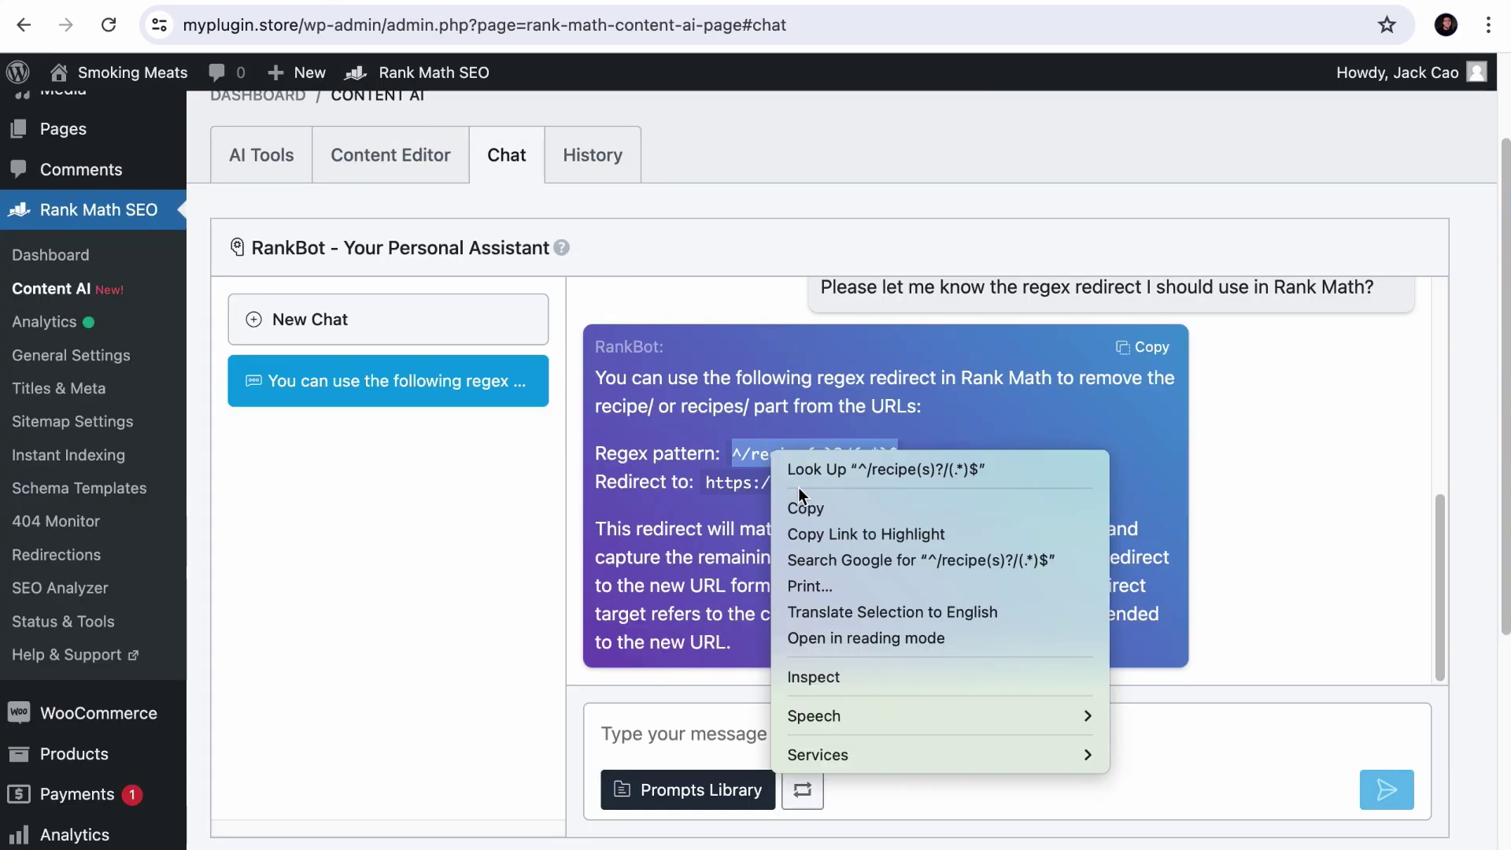
left_click(797, 508)
left_click(542, 2)
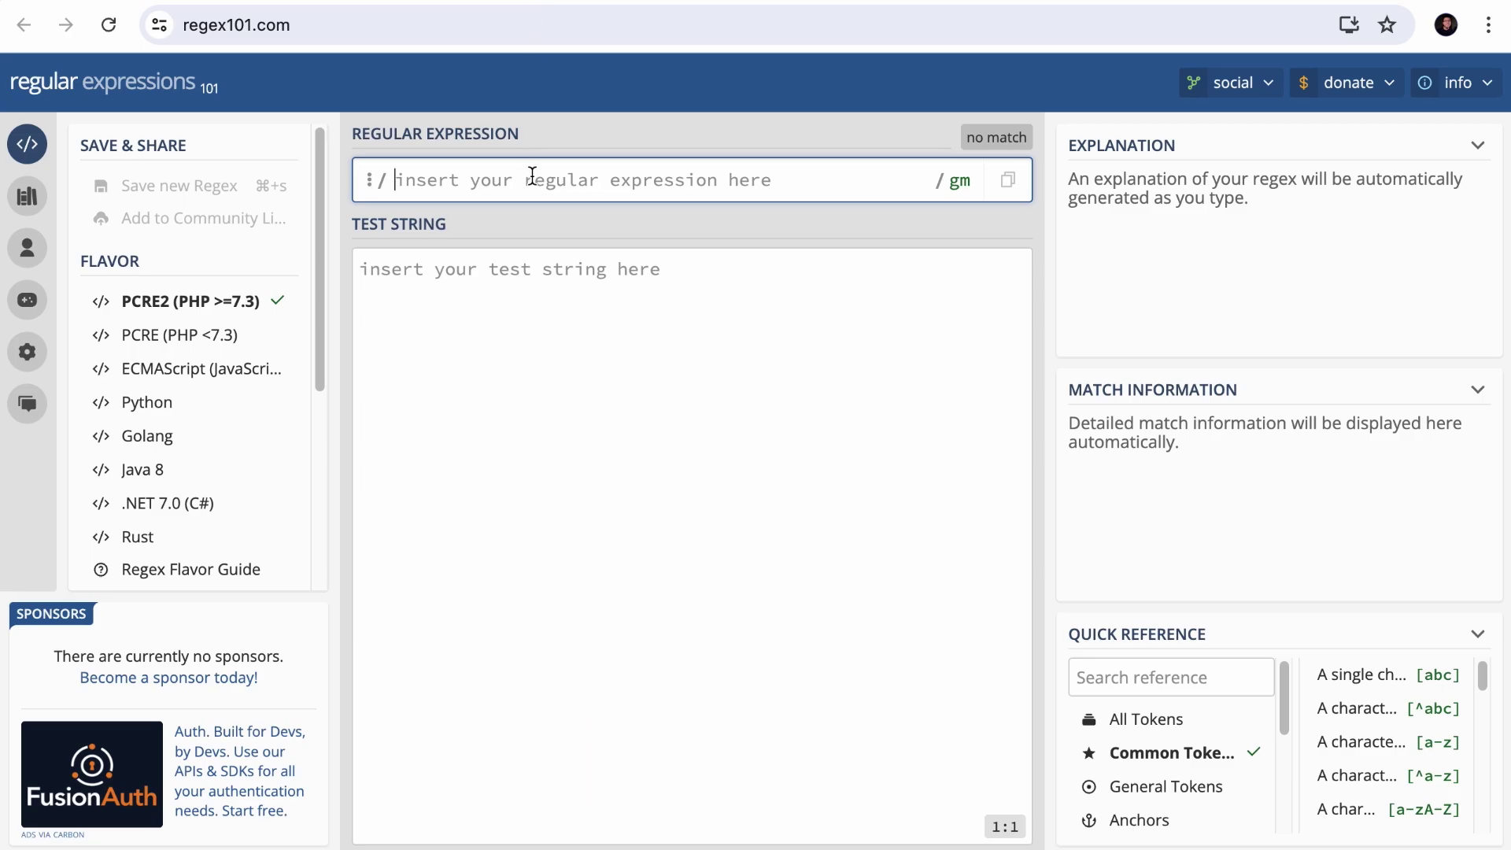
key("super+v")
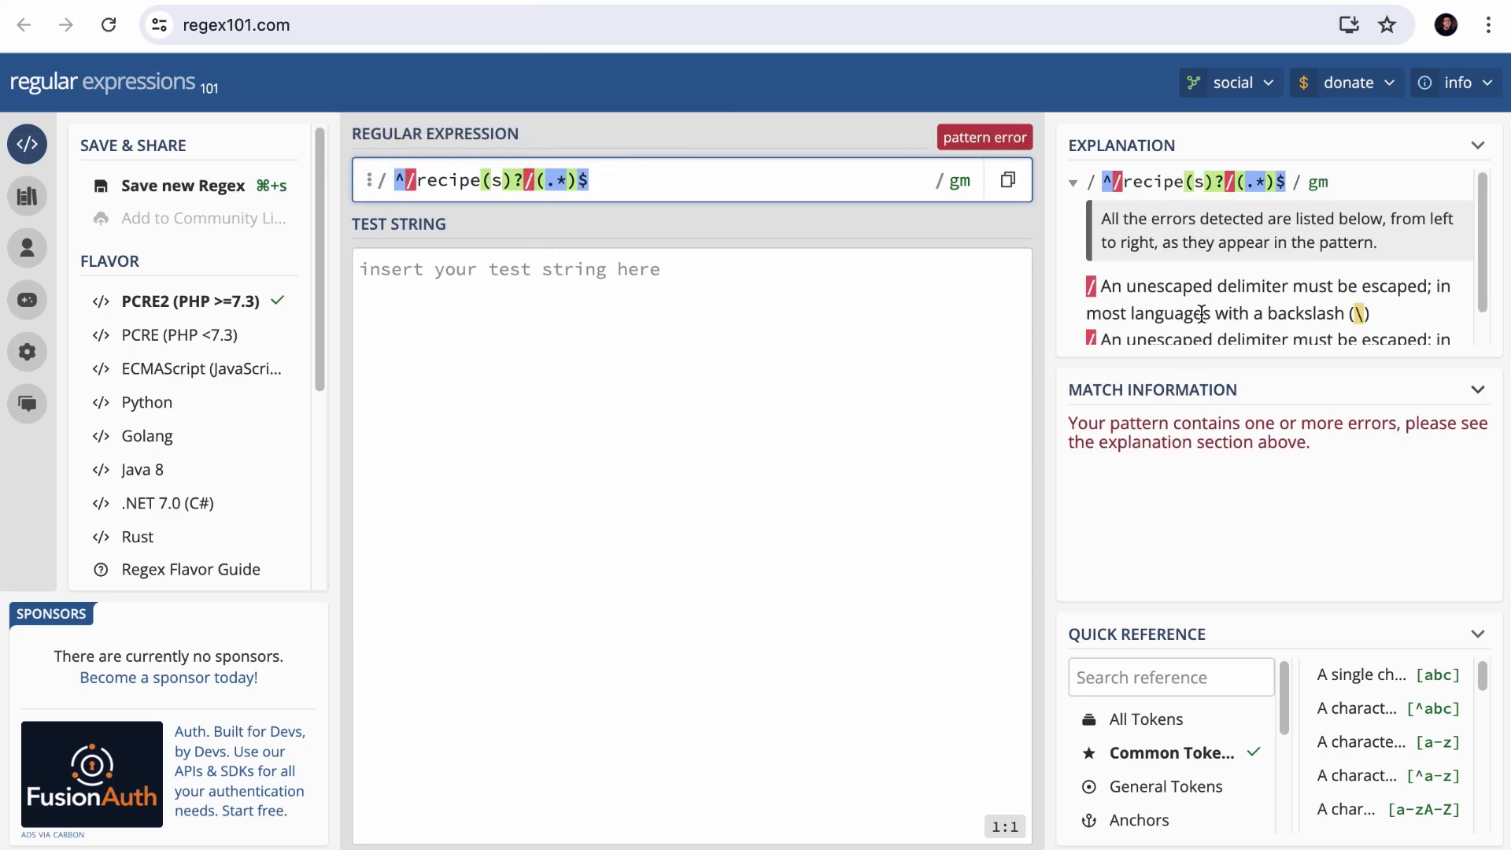
Escape both unescaped slashes in the regular expression with backslashes, giving ^\/recipe(s)?\/(.*)$.
scroll(1269, 283, "down", 1)
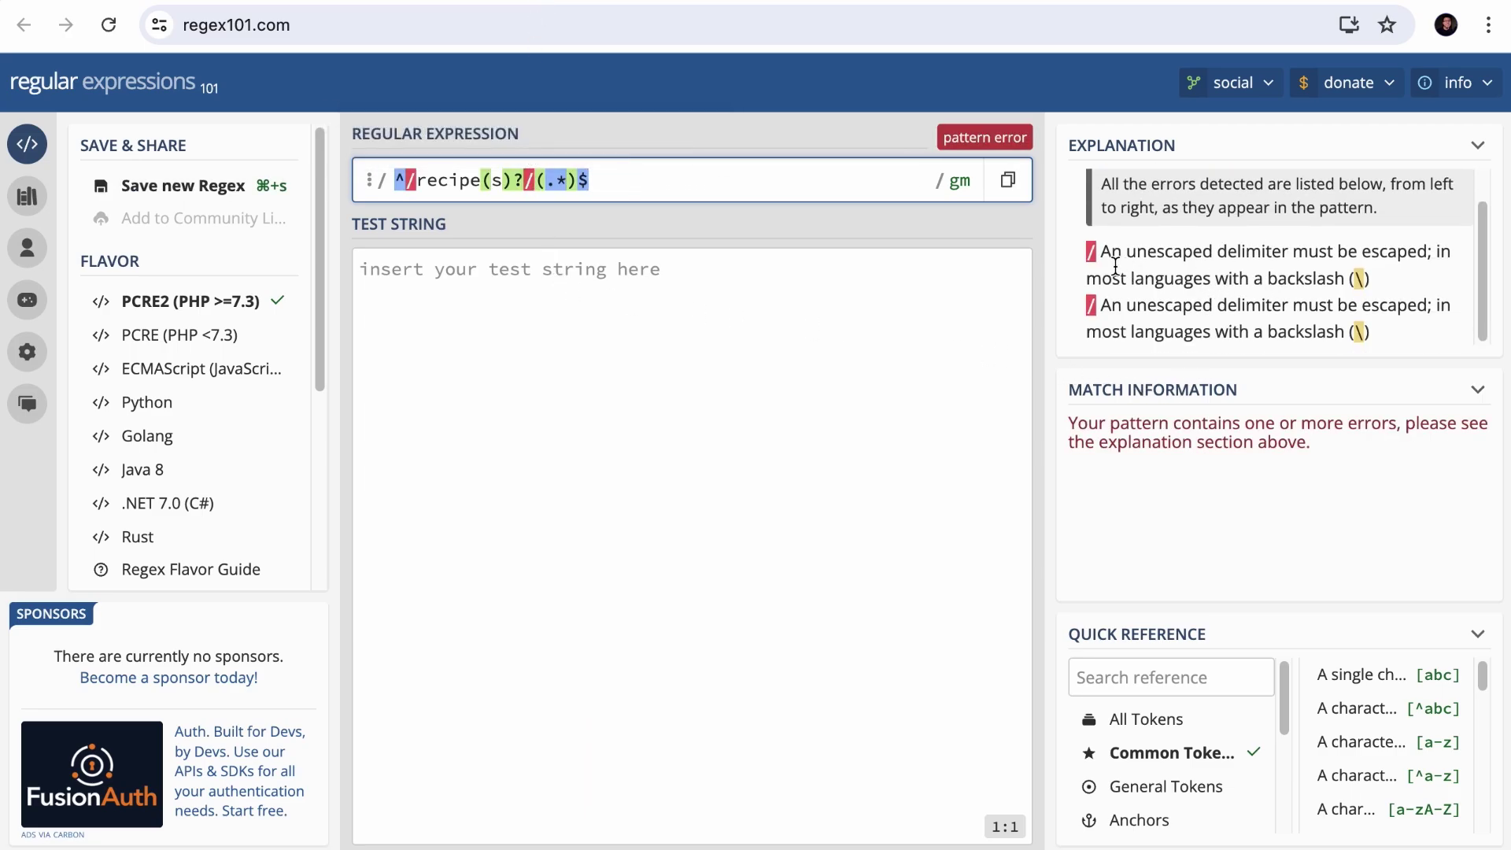
left_click_drag(1102, 253, 1428, 252)
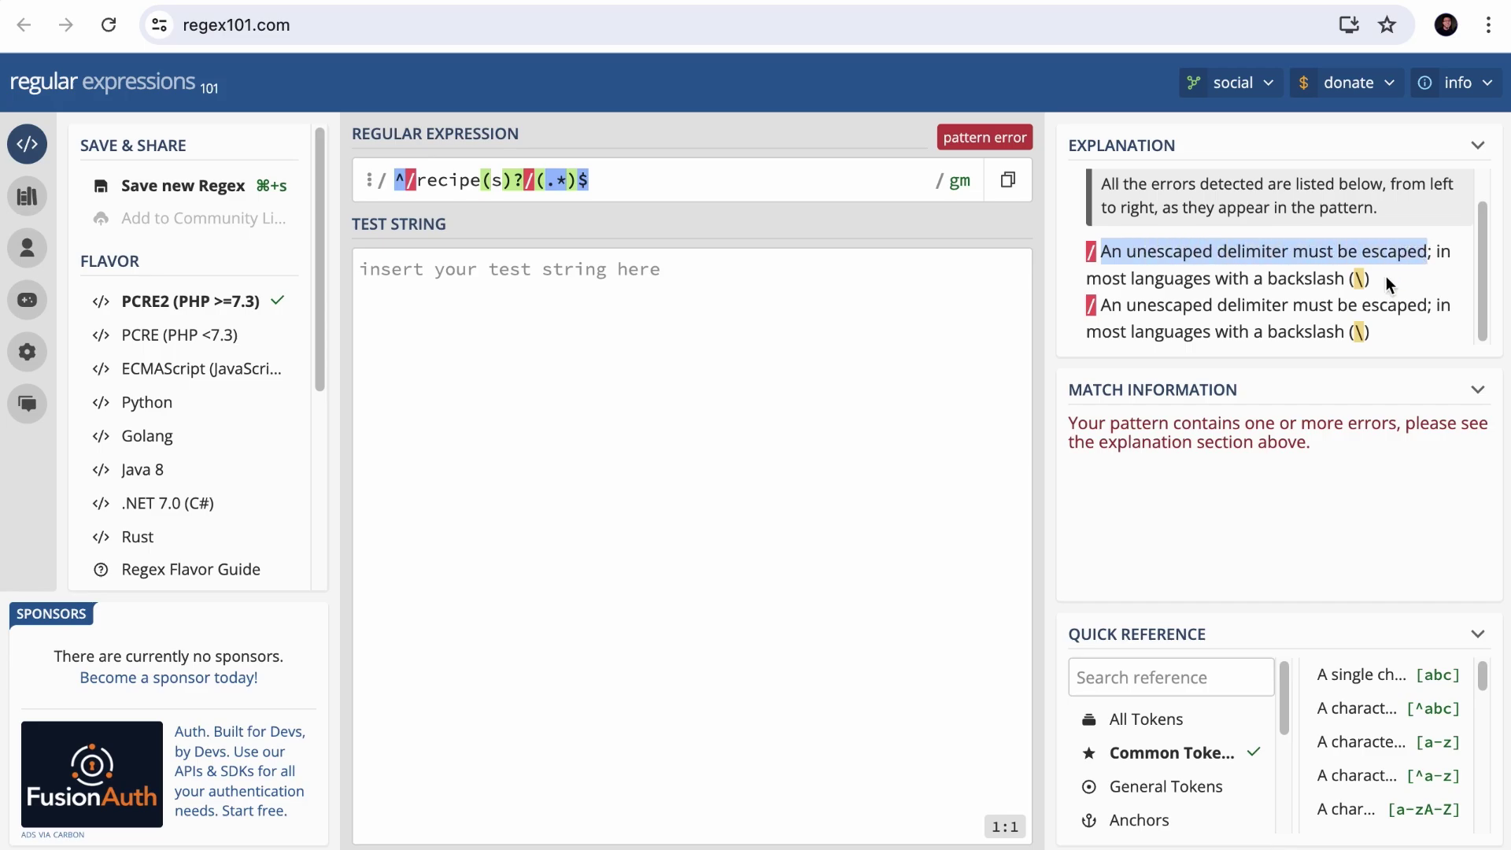
double_click(1357, 278)
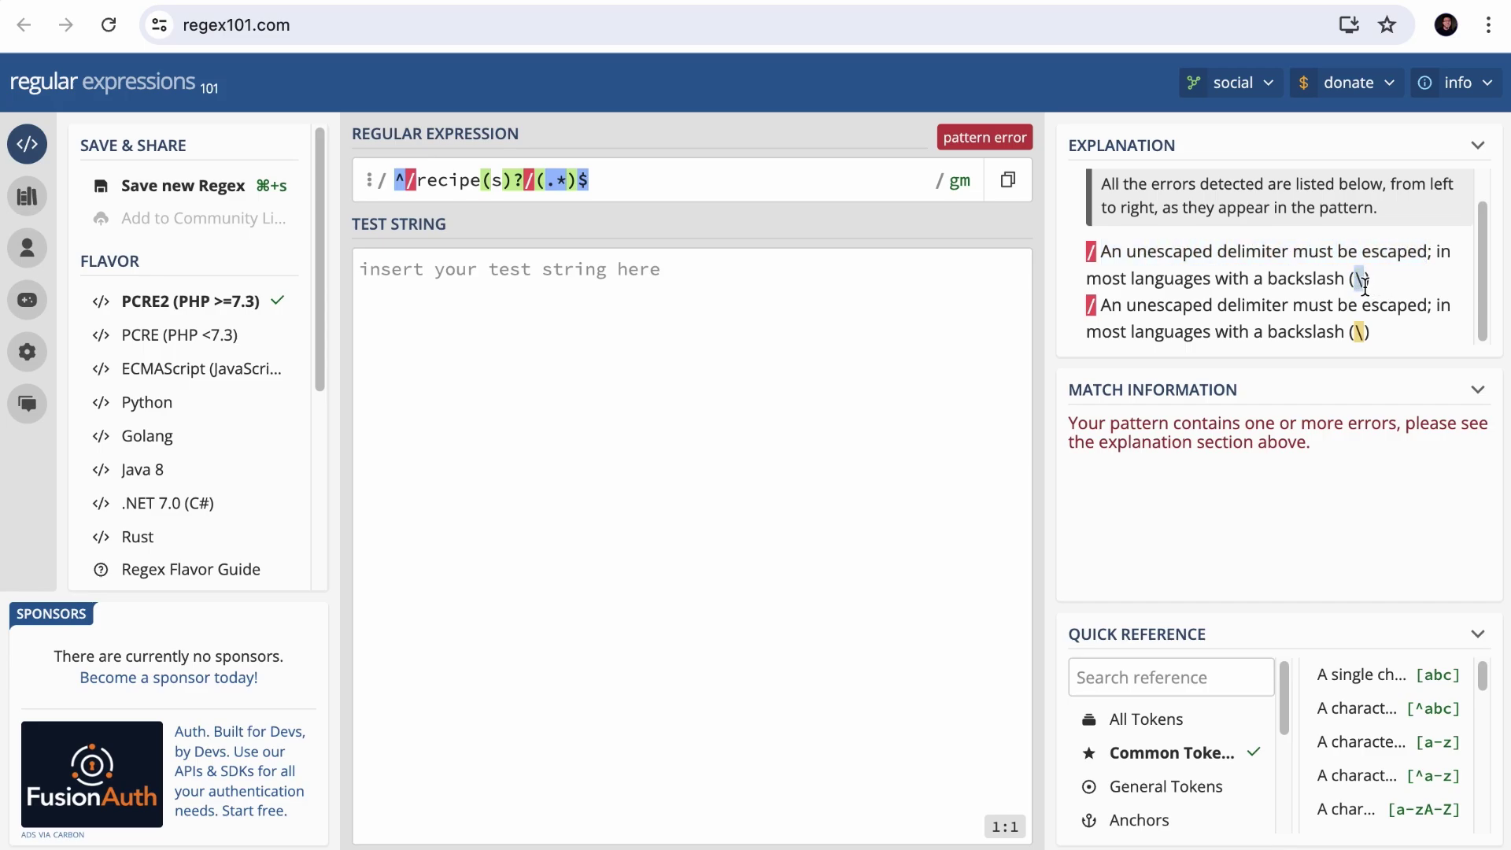
left_click(413, 179)
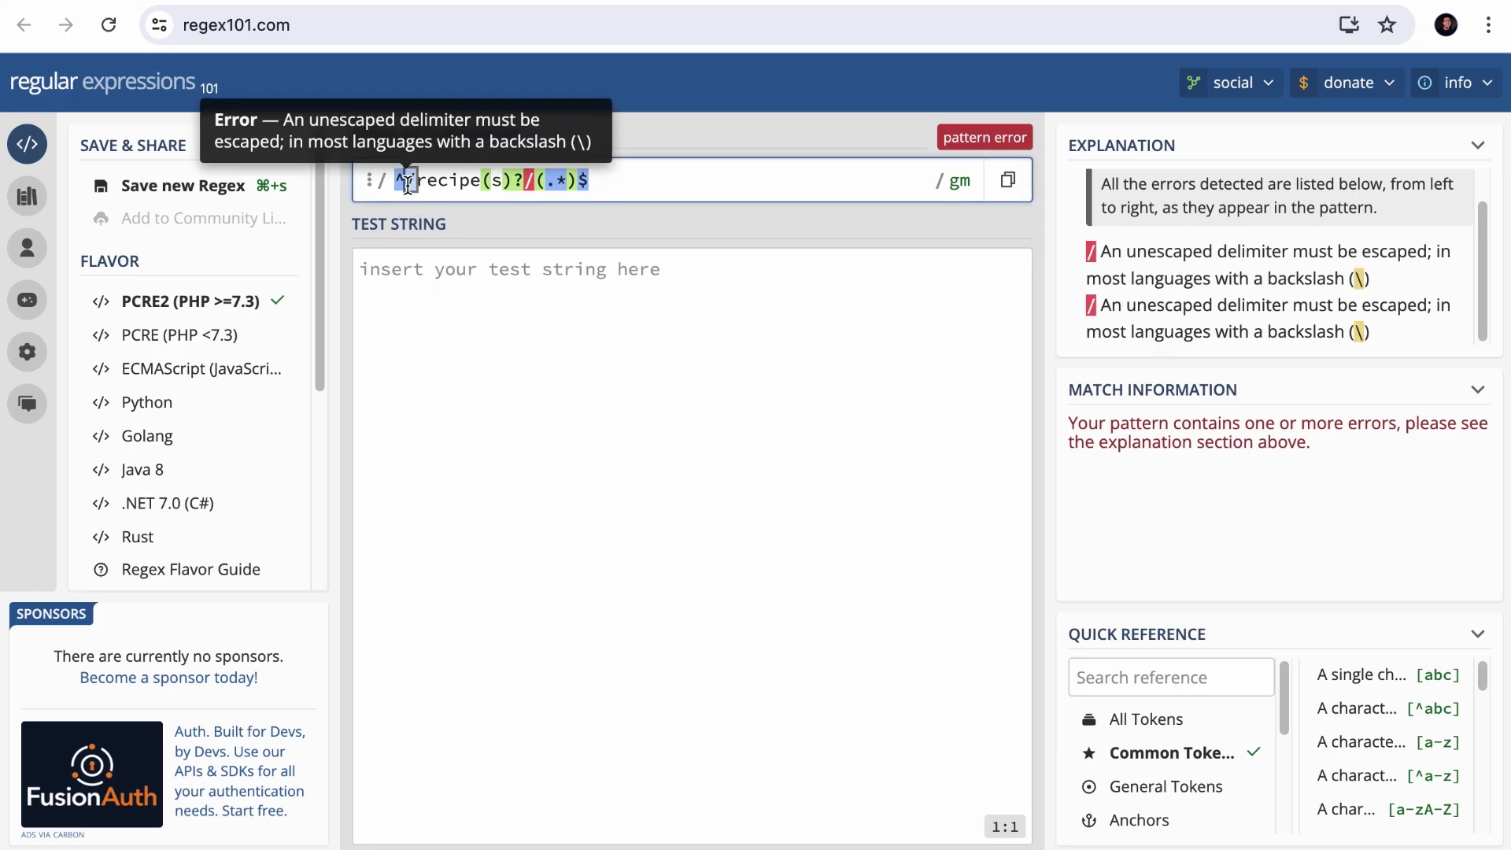
type("\\")
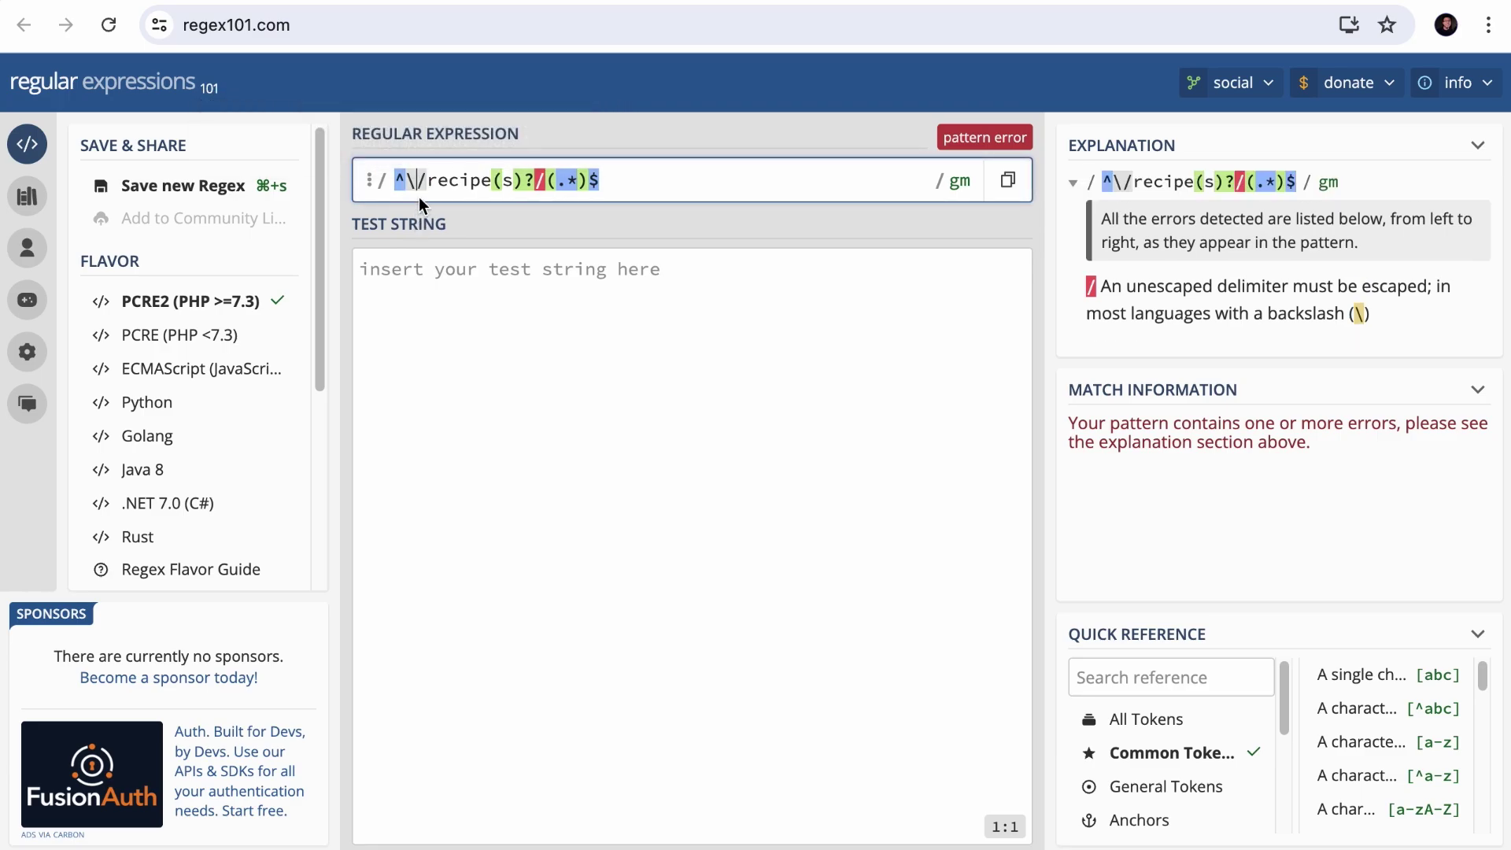
left_click(536, 180)
type("\\")
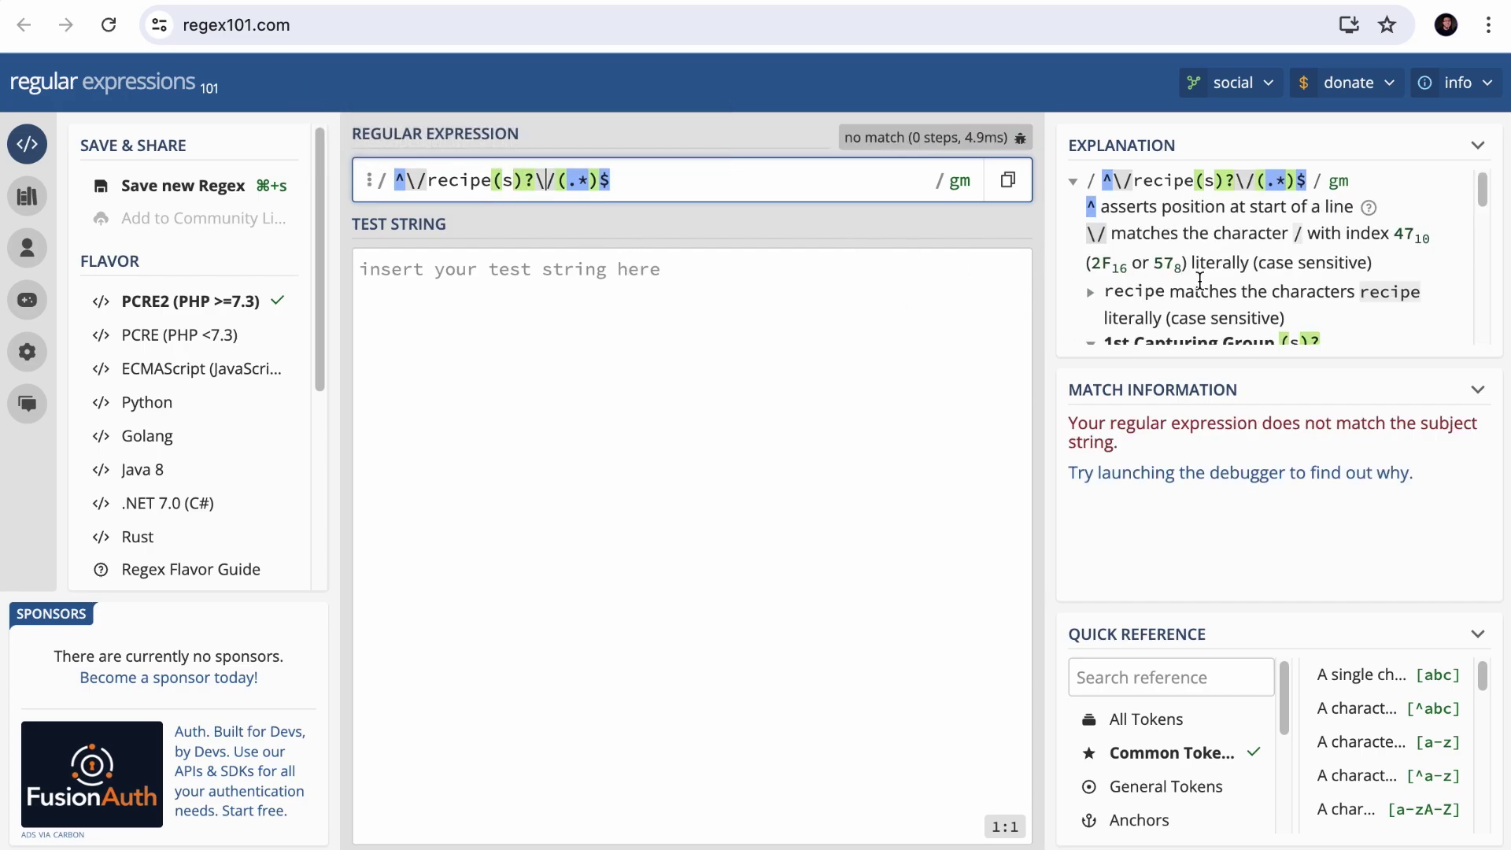
Remove the ^ start anchor and the $ end anchor from the regular expression.
mouse_move(403, 183)
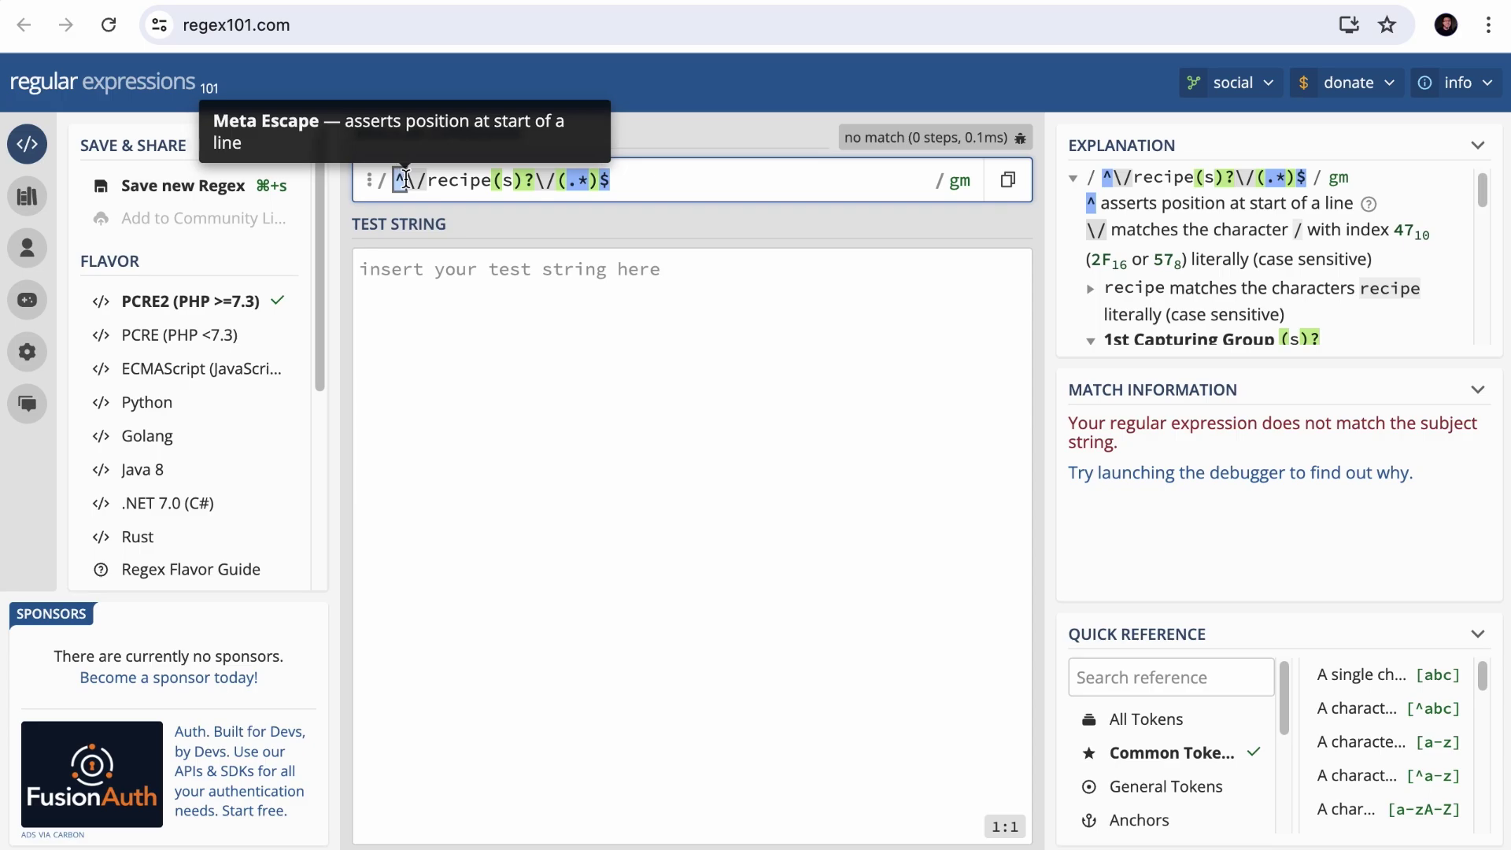
mouse_move(502, 186)
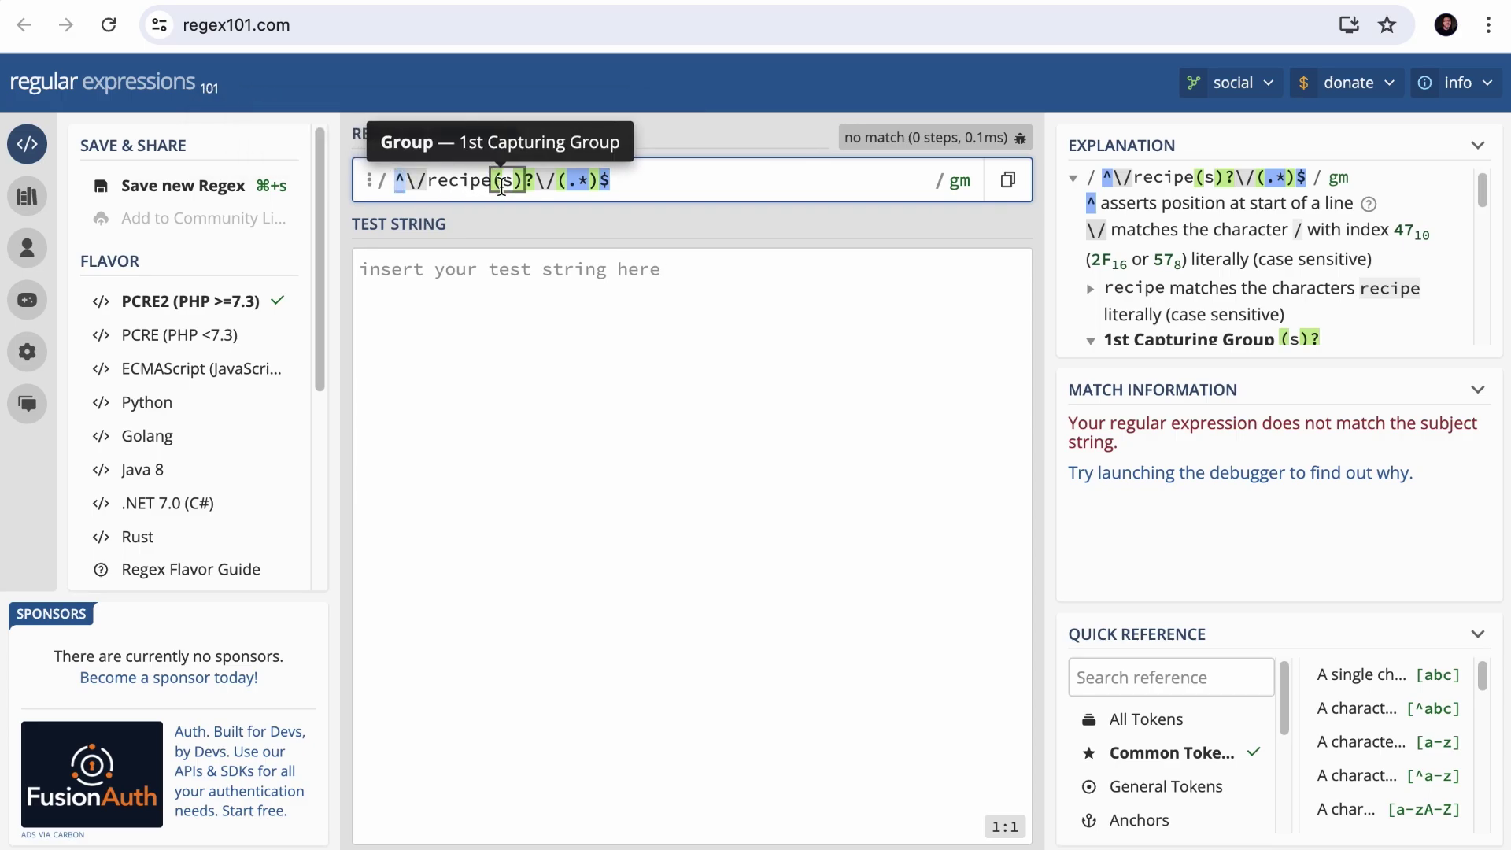
left_click(410, 189)
key("BackSpace")
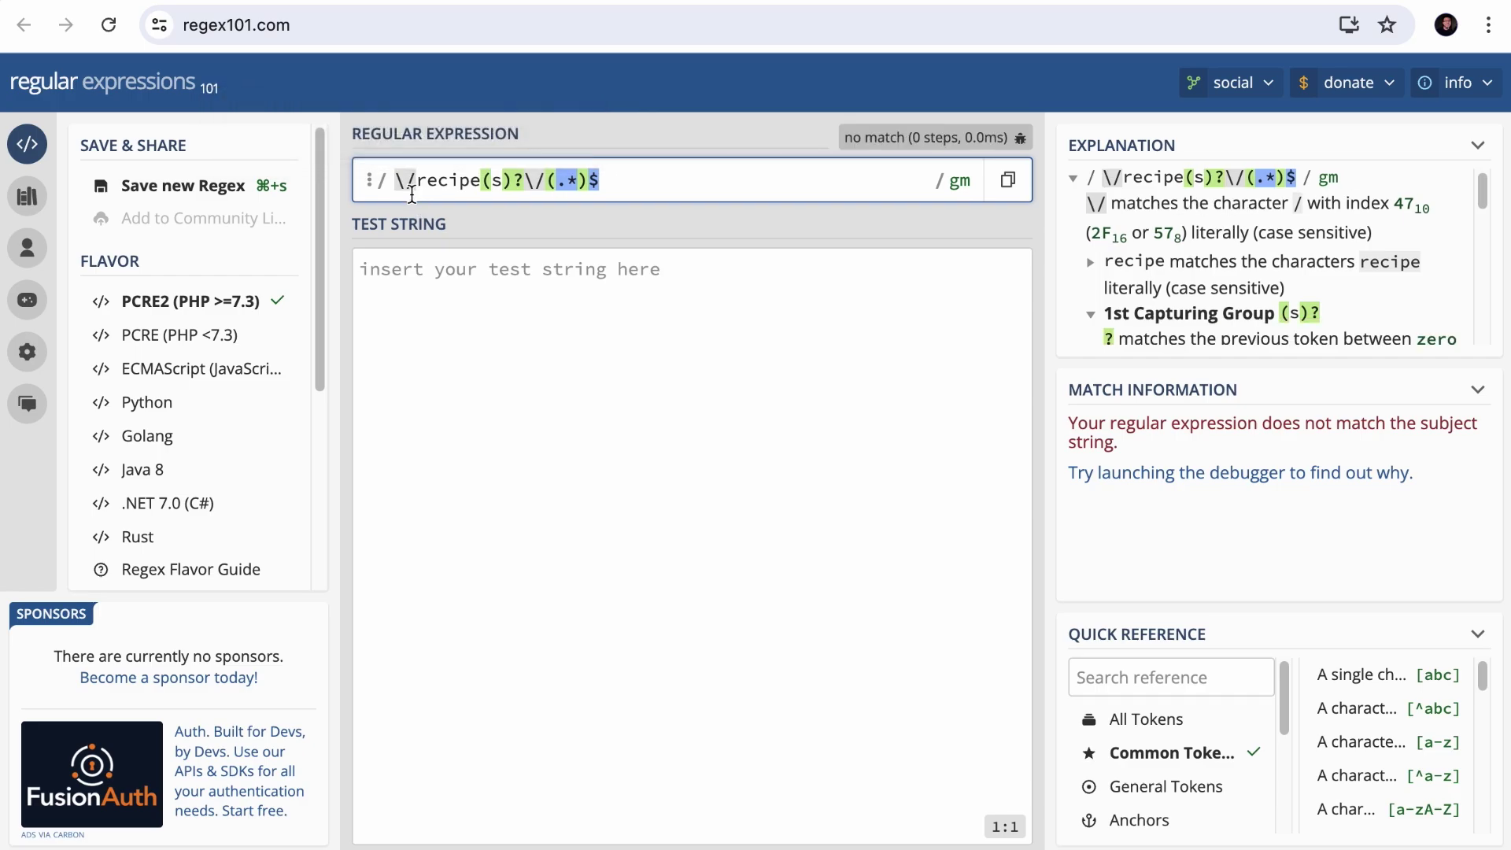
mouse_move(596, 183)
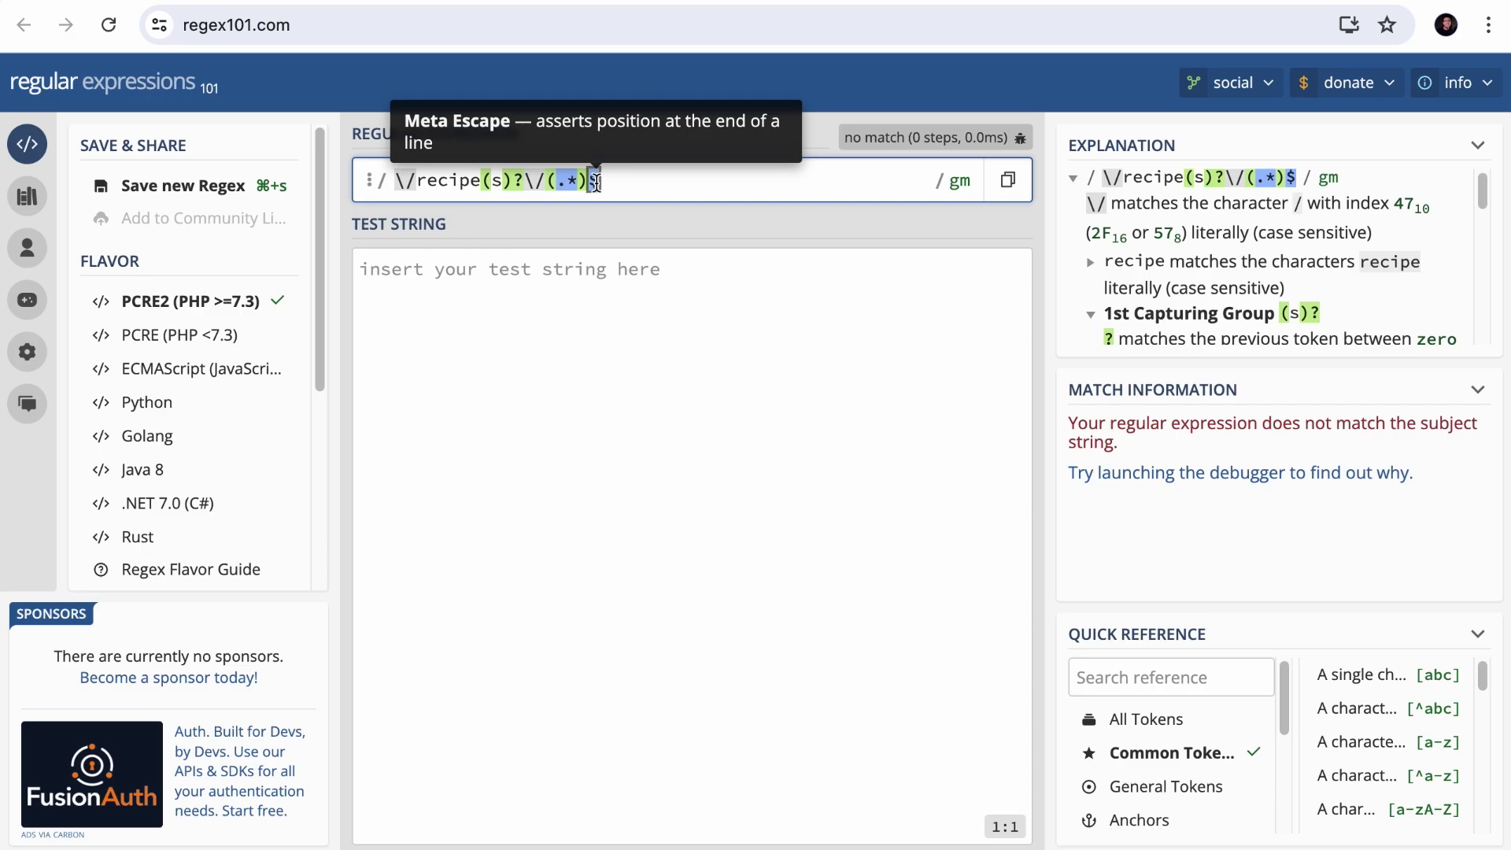
left_click(596, 189)
key("BackSpace")
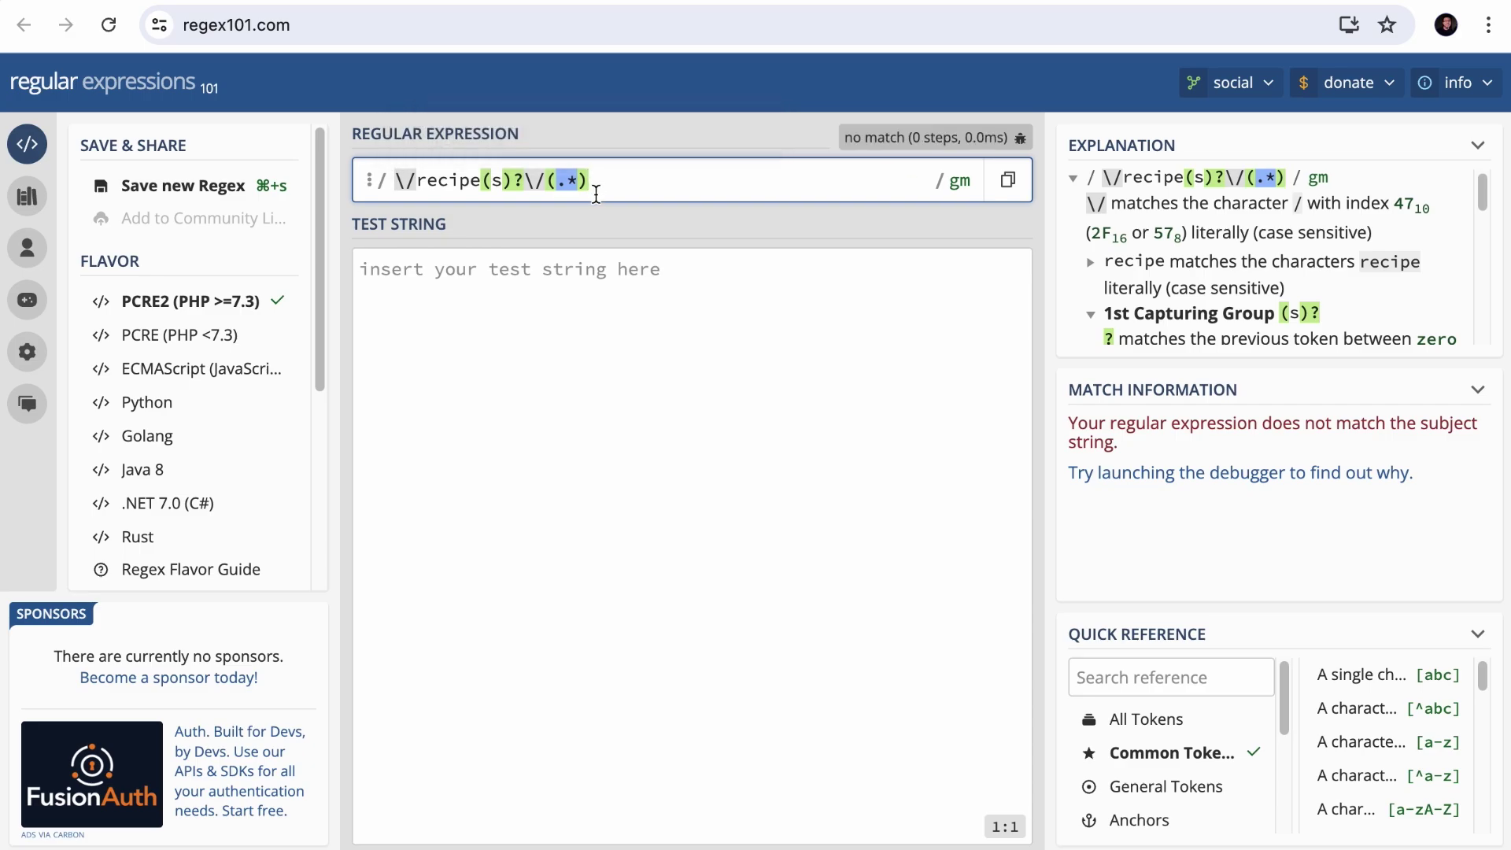
Delete the escaped slash before recipe so the pattern reads recipe(s)?\/(.*).
mouse_move(423, 175)
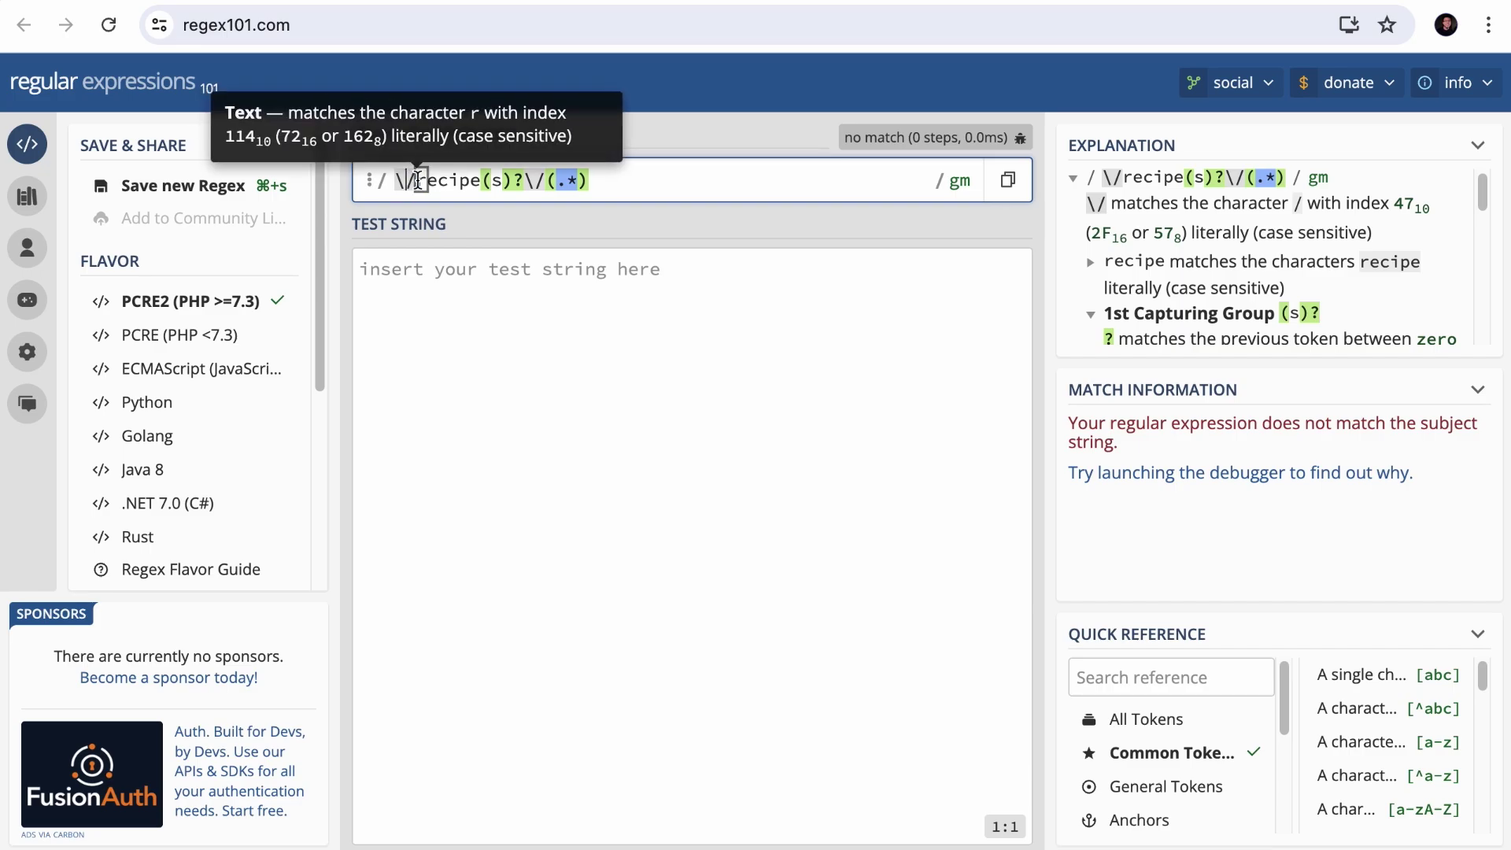
left_click_drag(417, 180, 387, 180)
key("BackSpace")
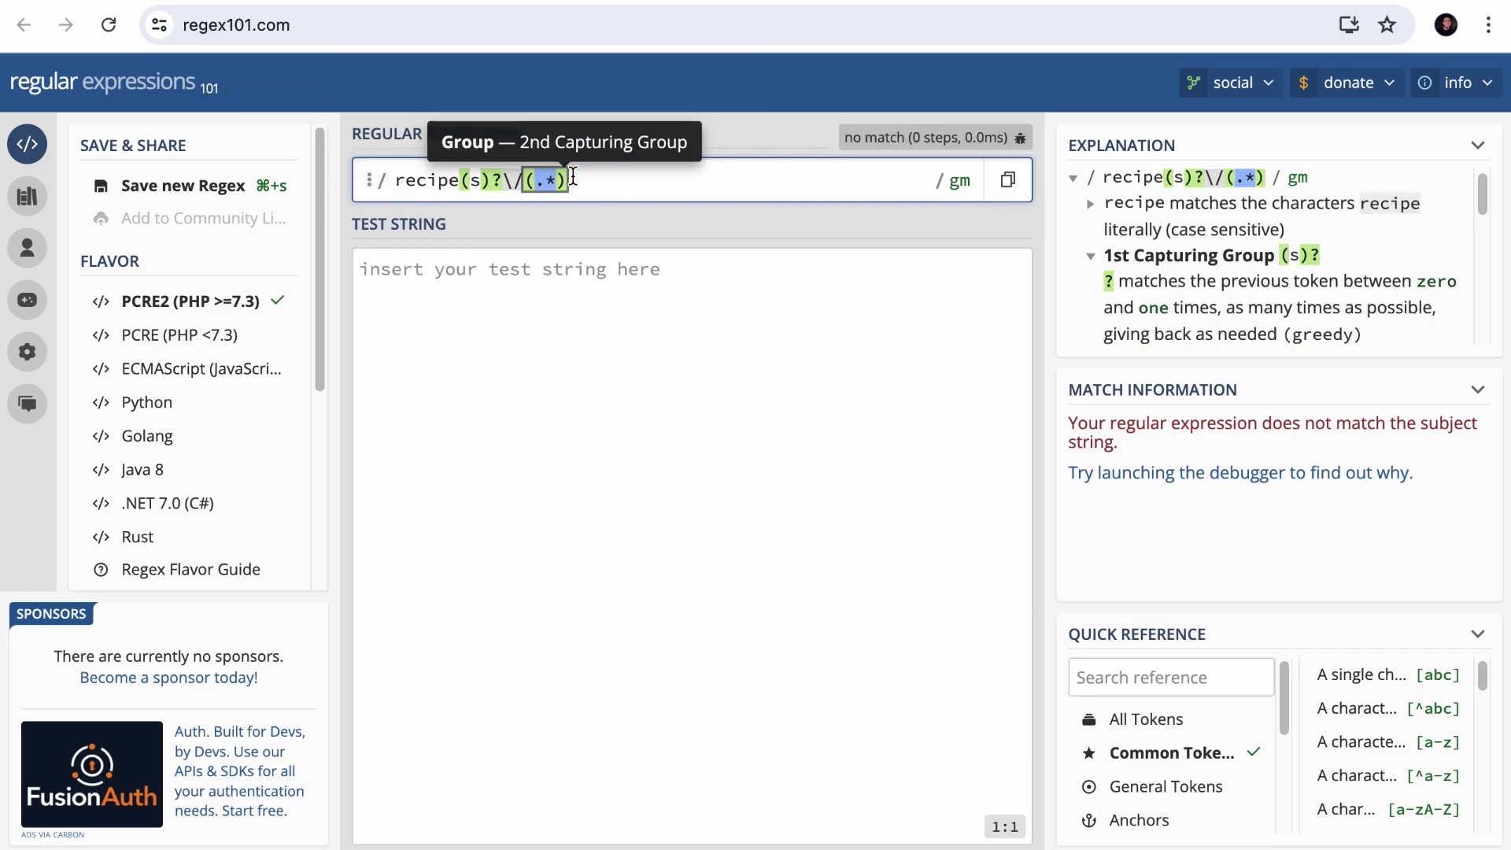
Copy the recipe(s)?\/(.*) pattern into the source URL of Rank Math's new redirection and set its match type to Regex.
left_click_drag(568, 180, 342, 176)
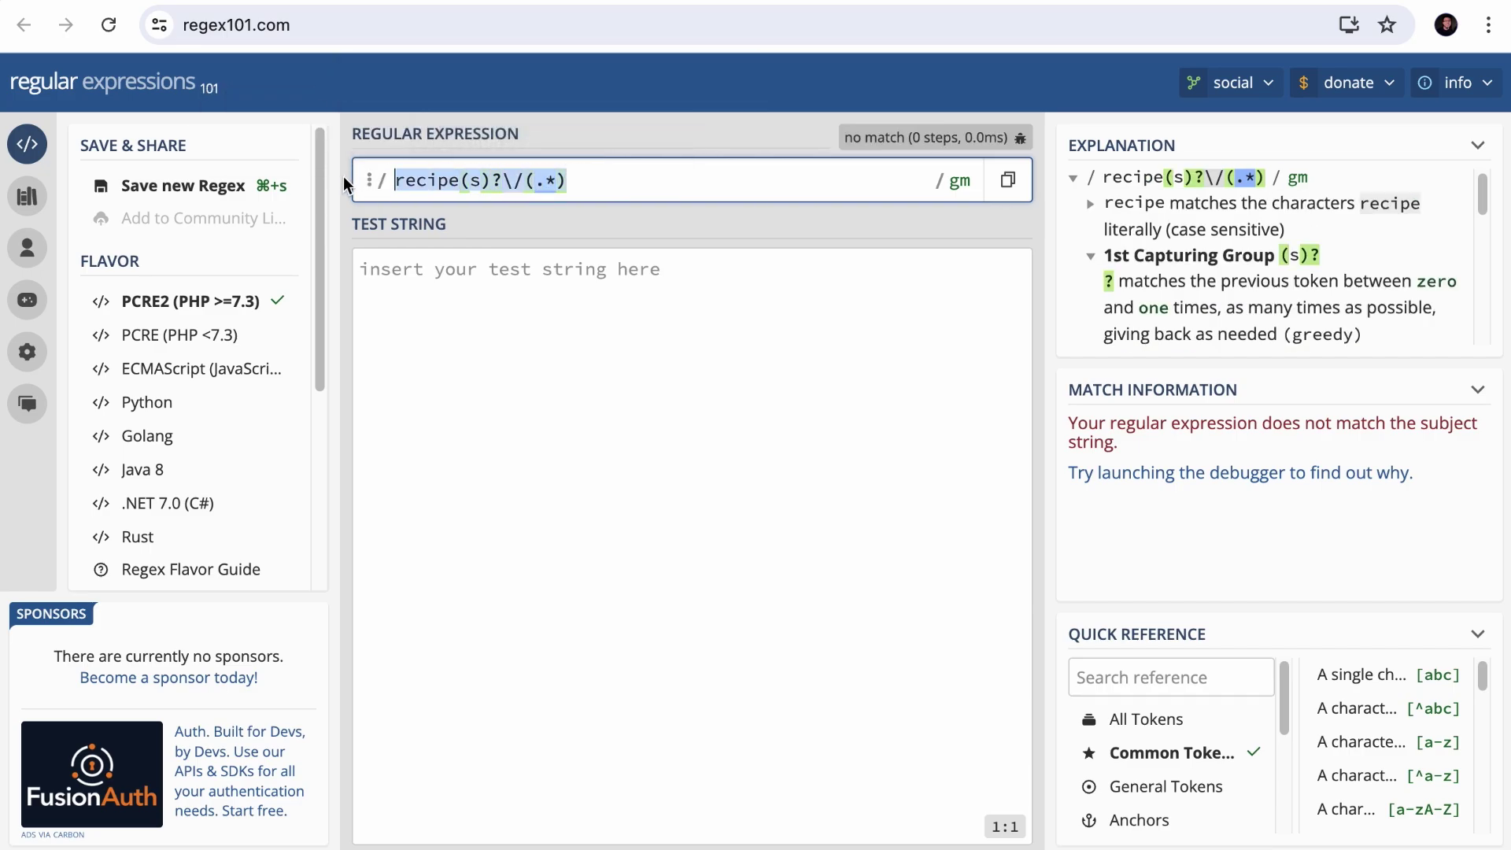
right_click(446, 180)
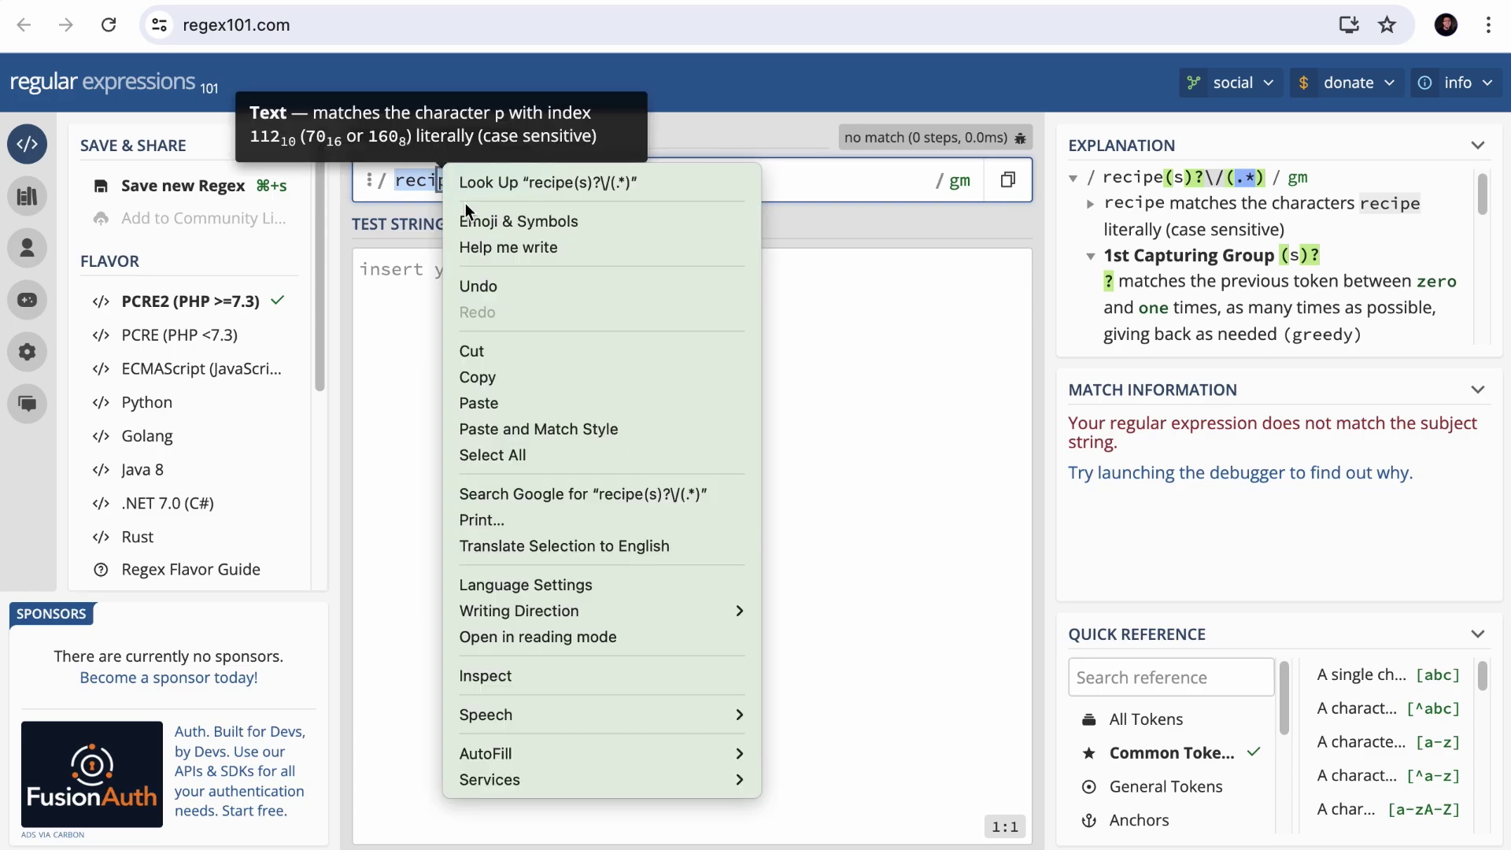
left_click(502, 368)
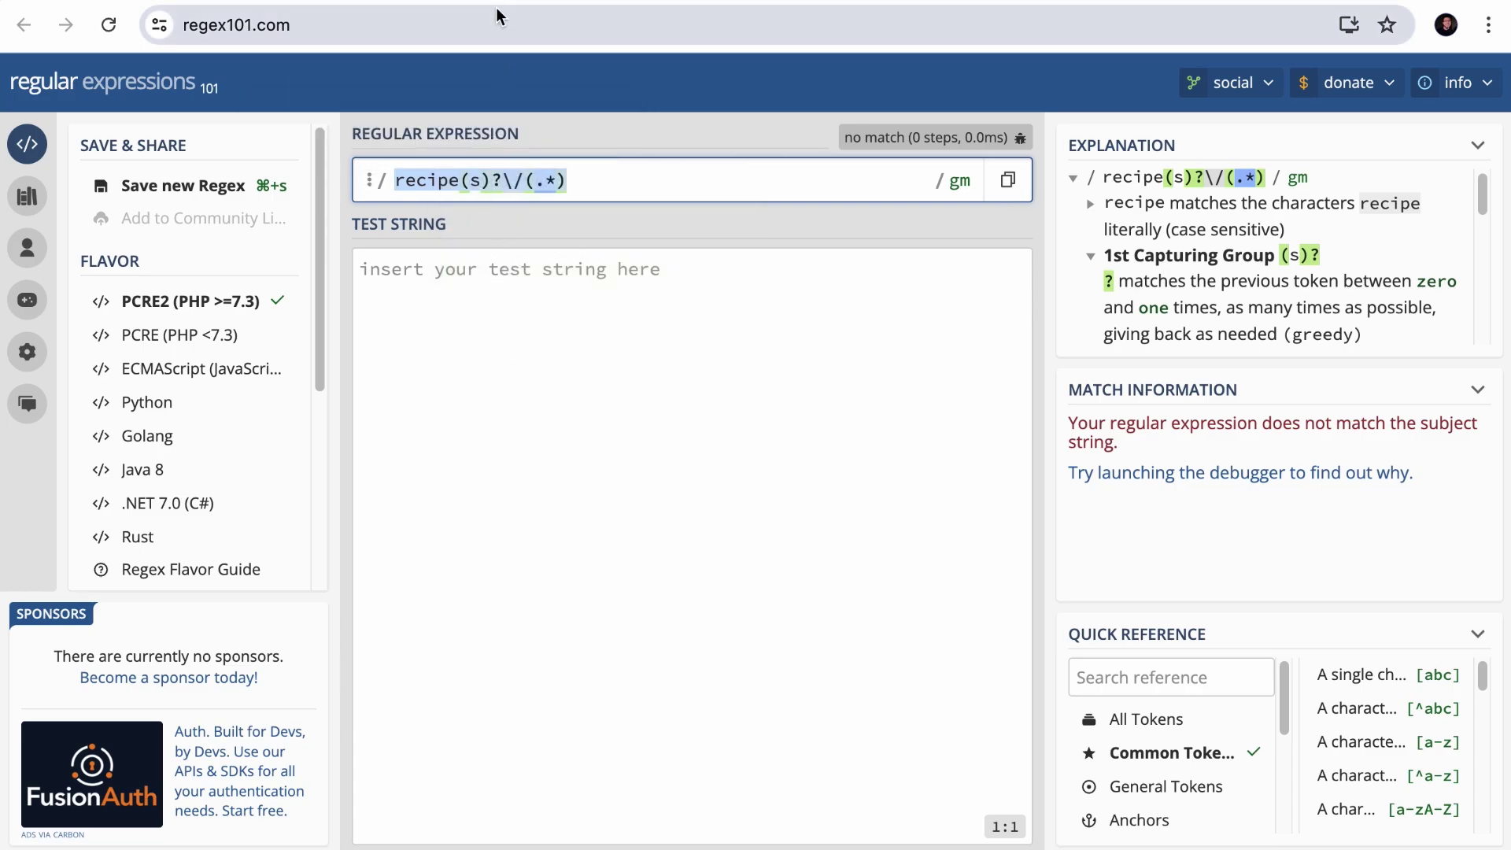
key("ctrl+Tab")
left_click(517, 232)
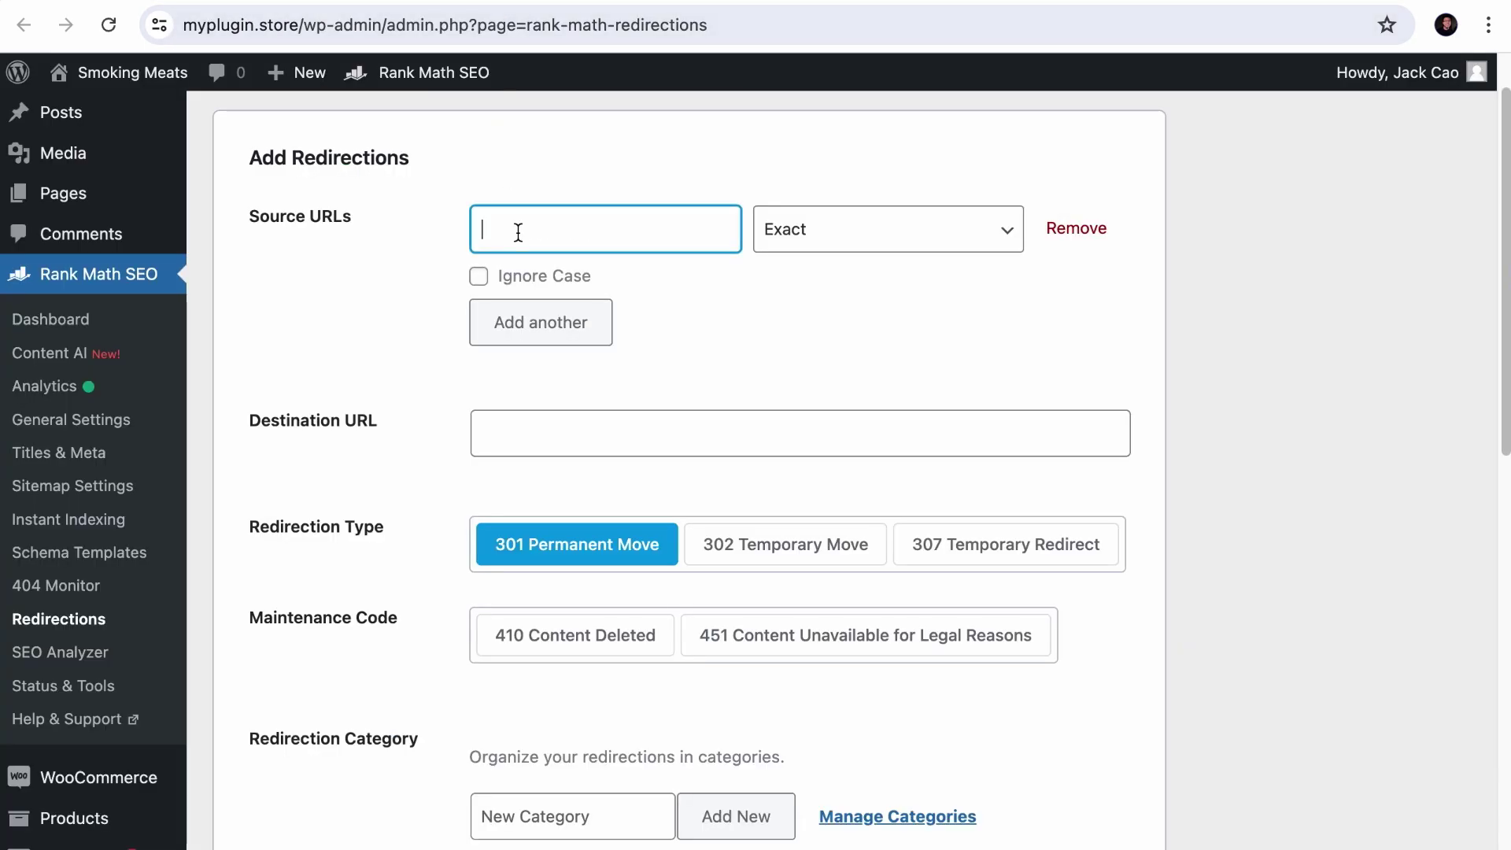
key("ctrl+v")
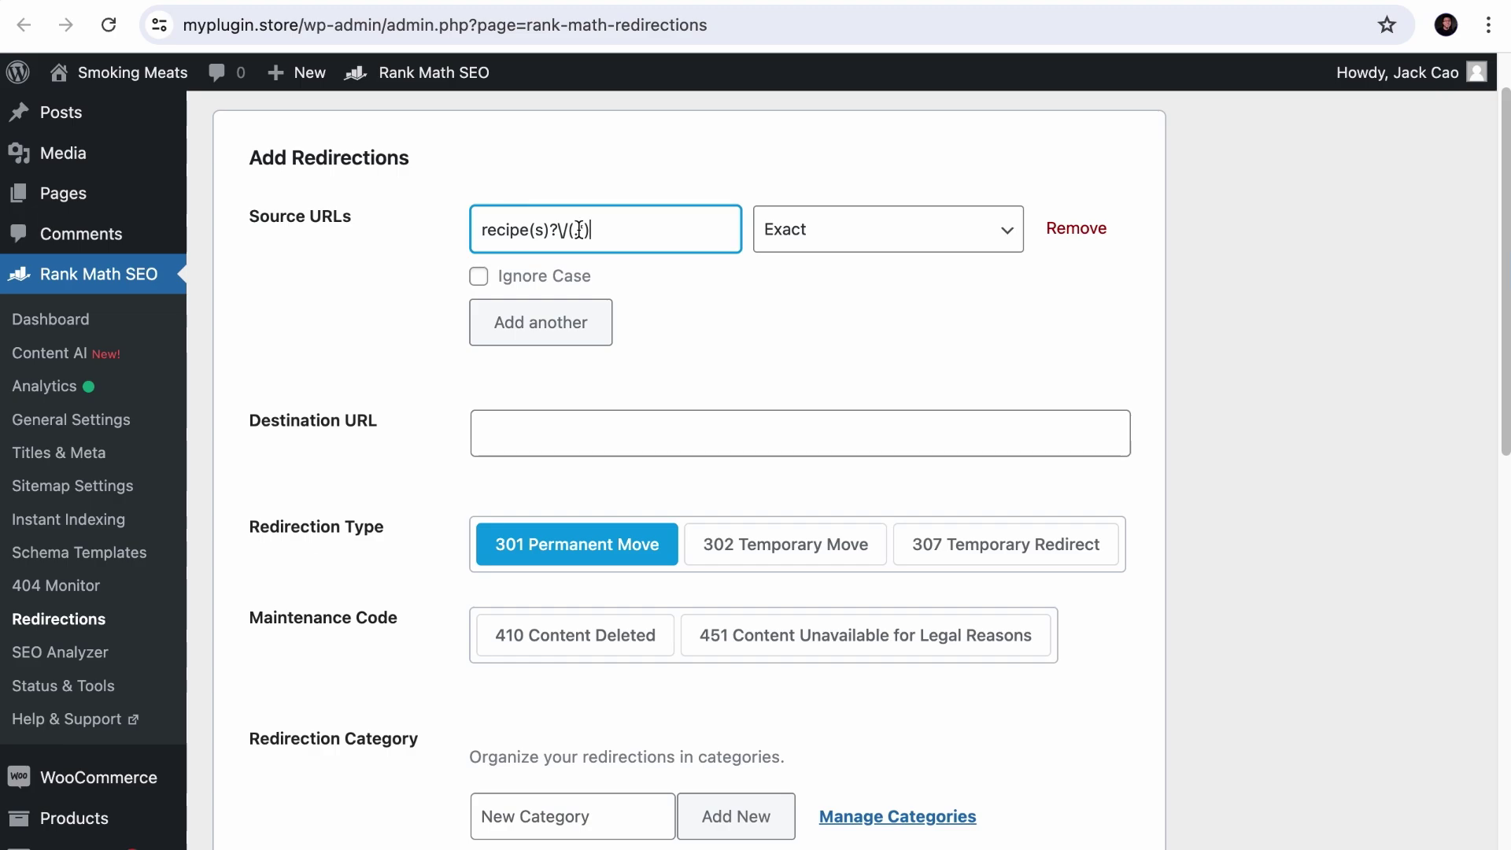
left_click(826, 229)
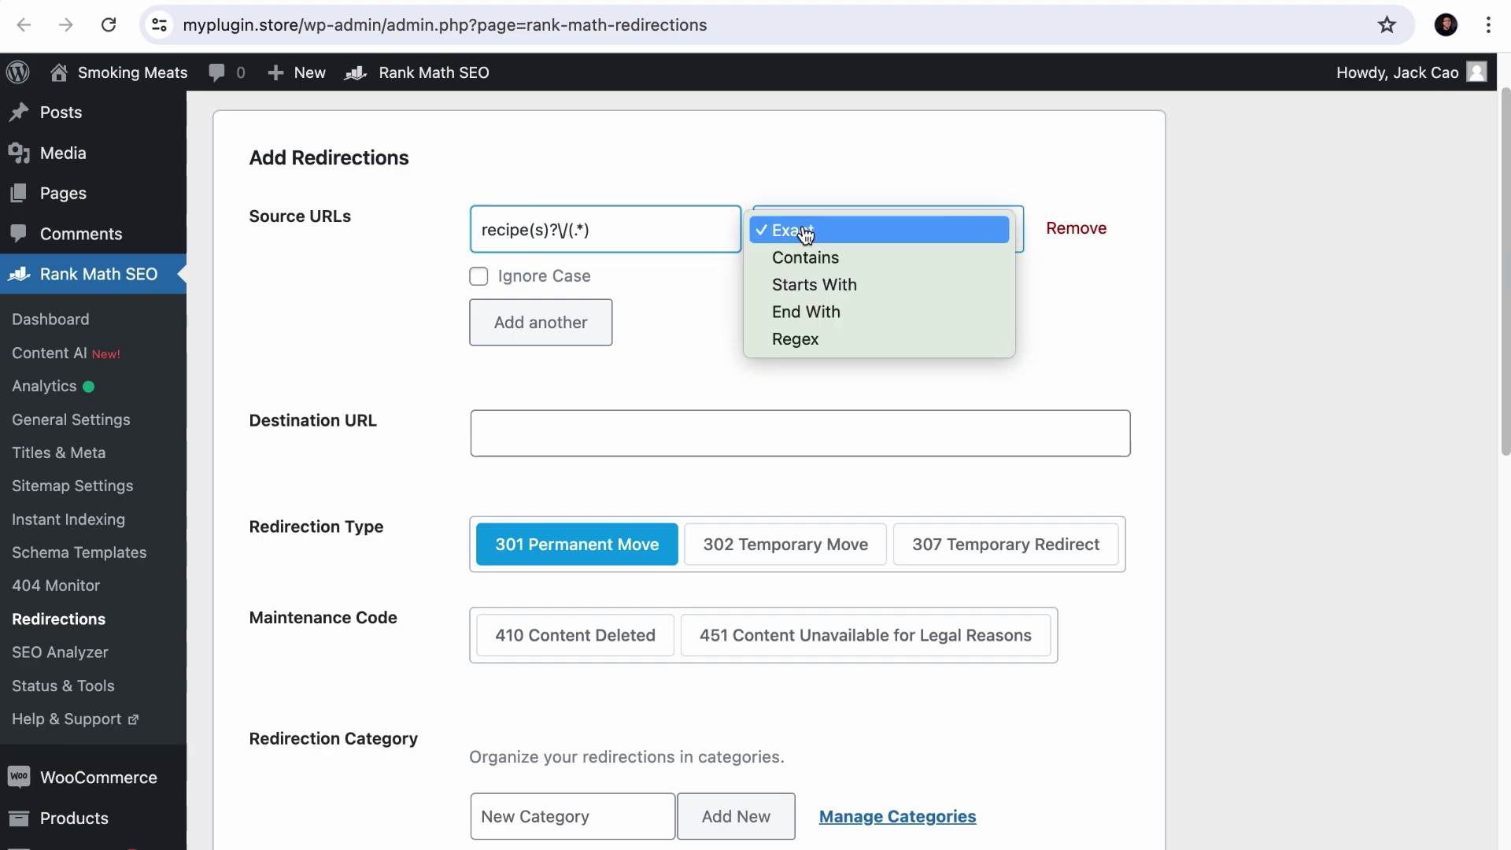
left_click(551, 234)
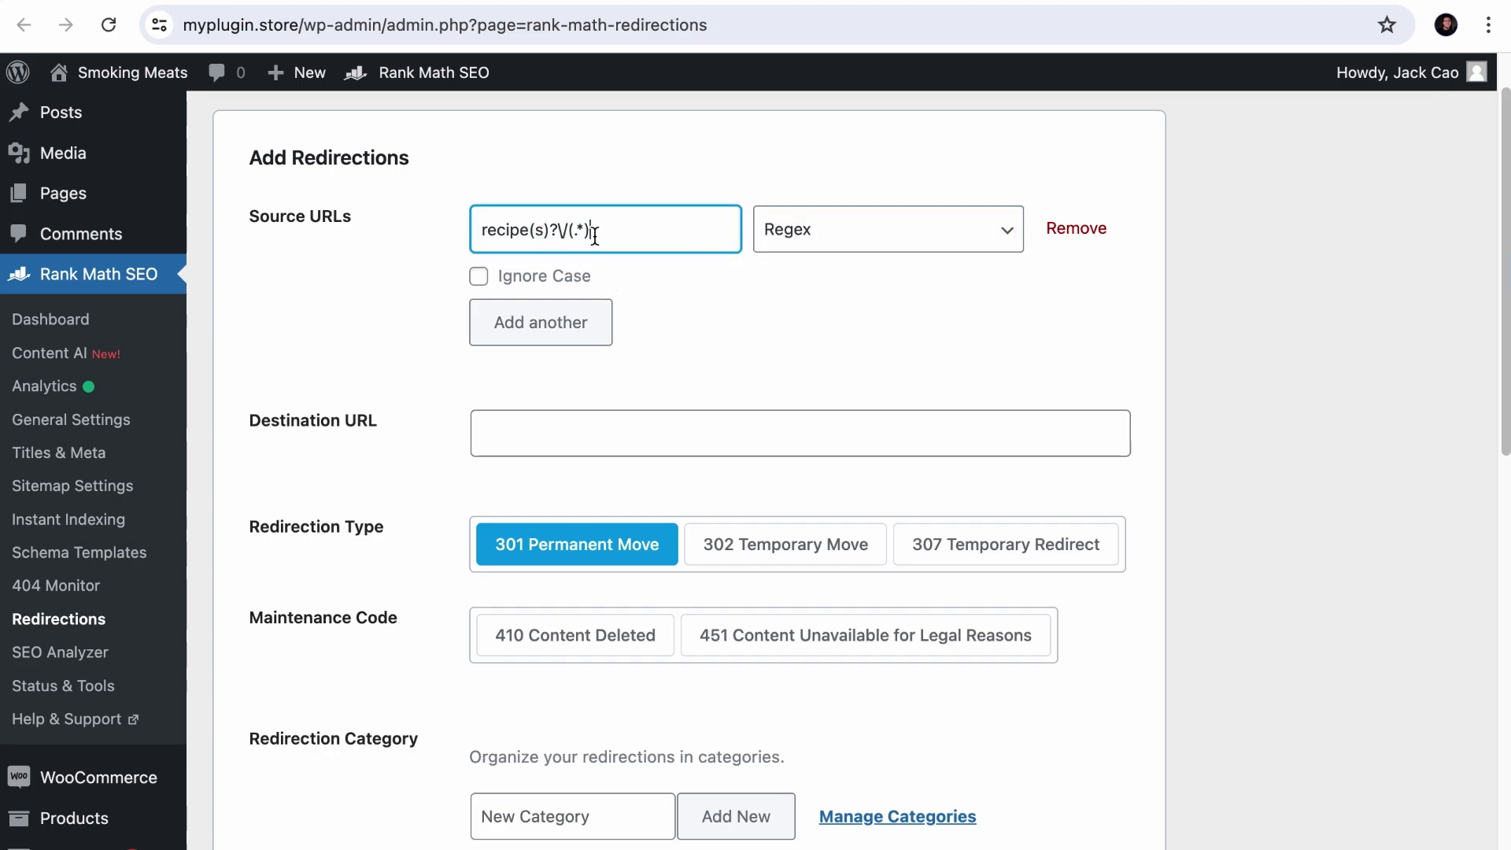
Set the new redirection's destination URL to /$2 so it reuses the second capture group.
left_click_drag(592, 234, 569, 239)
left_click(522, 425)
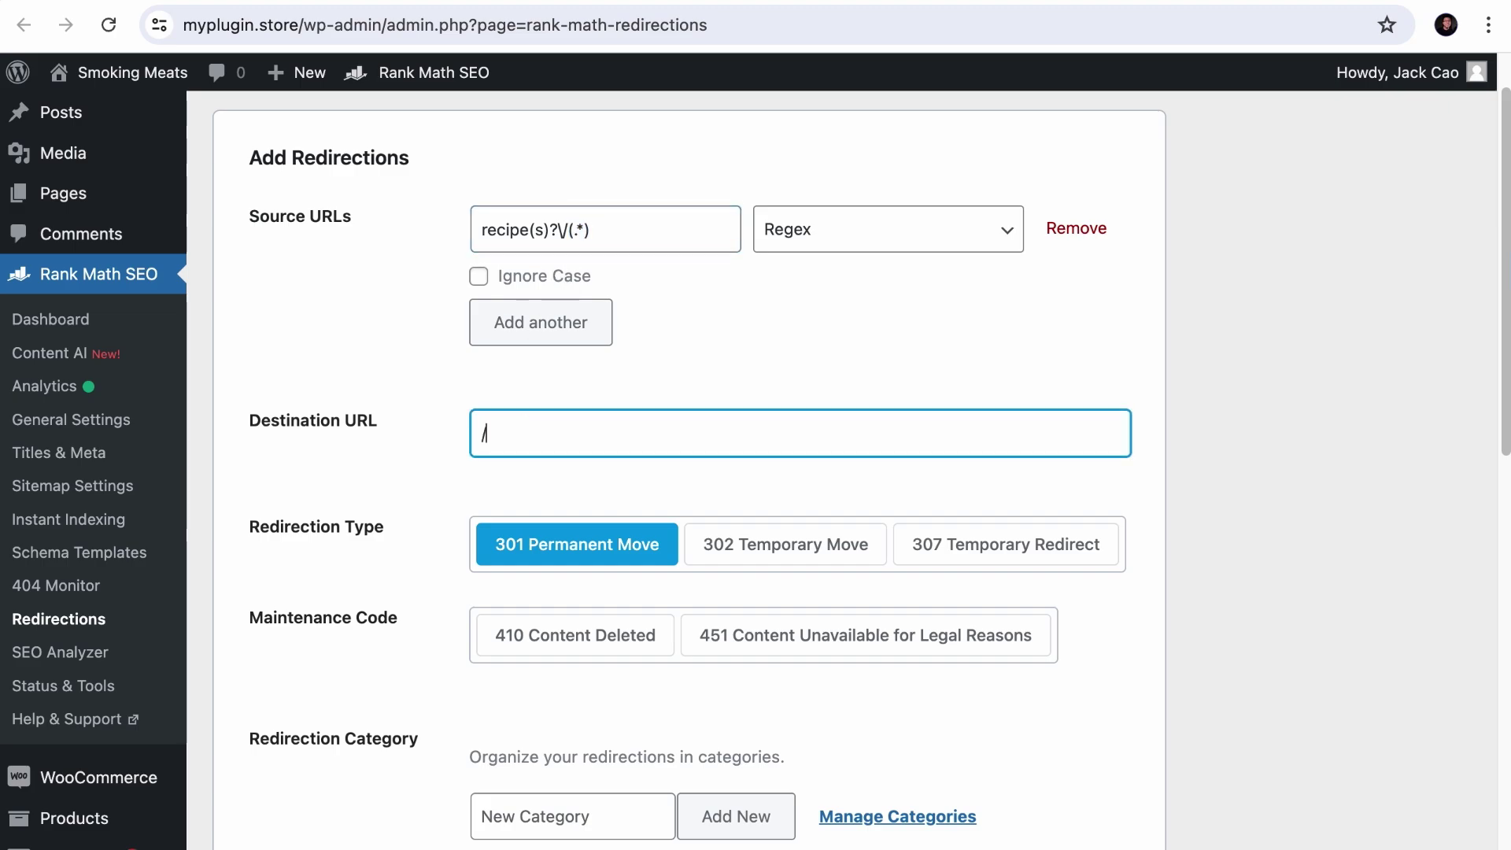
type("/$2")
scroll(866, 456, "down", 10)
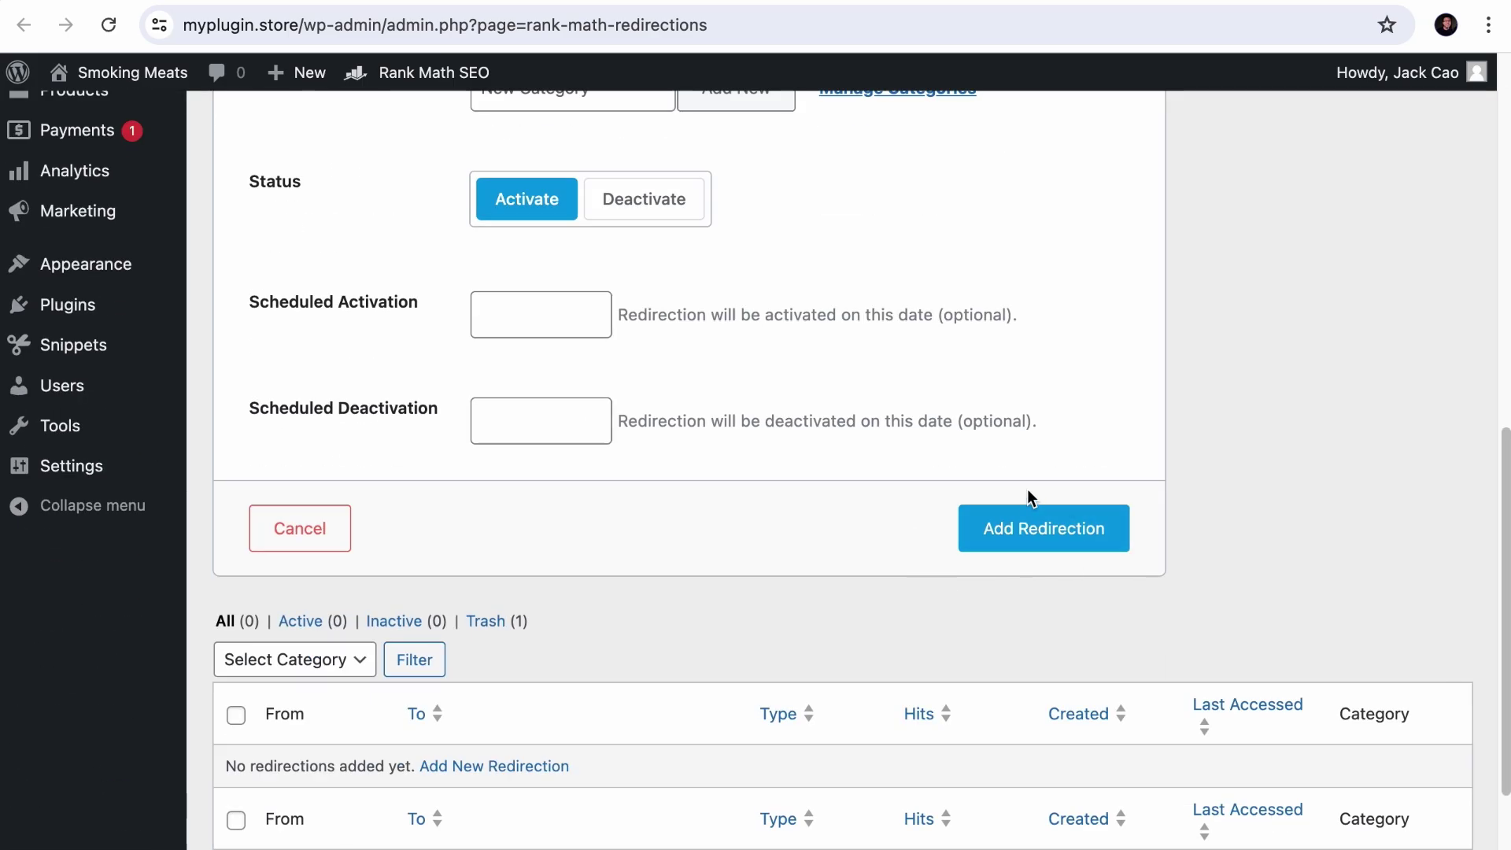
Enable the 404 Monitor module on the Rank Math dashboard and open its error log.
key("ctrl+shift+Tab")
scroll(1082, 467, "up", 5)
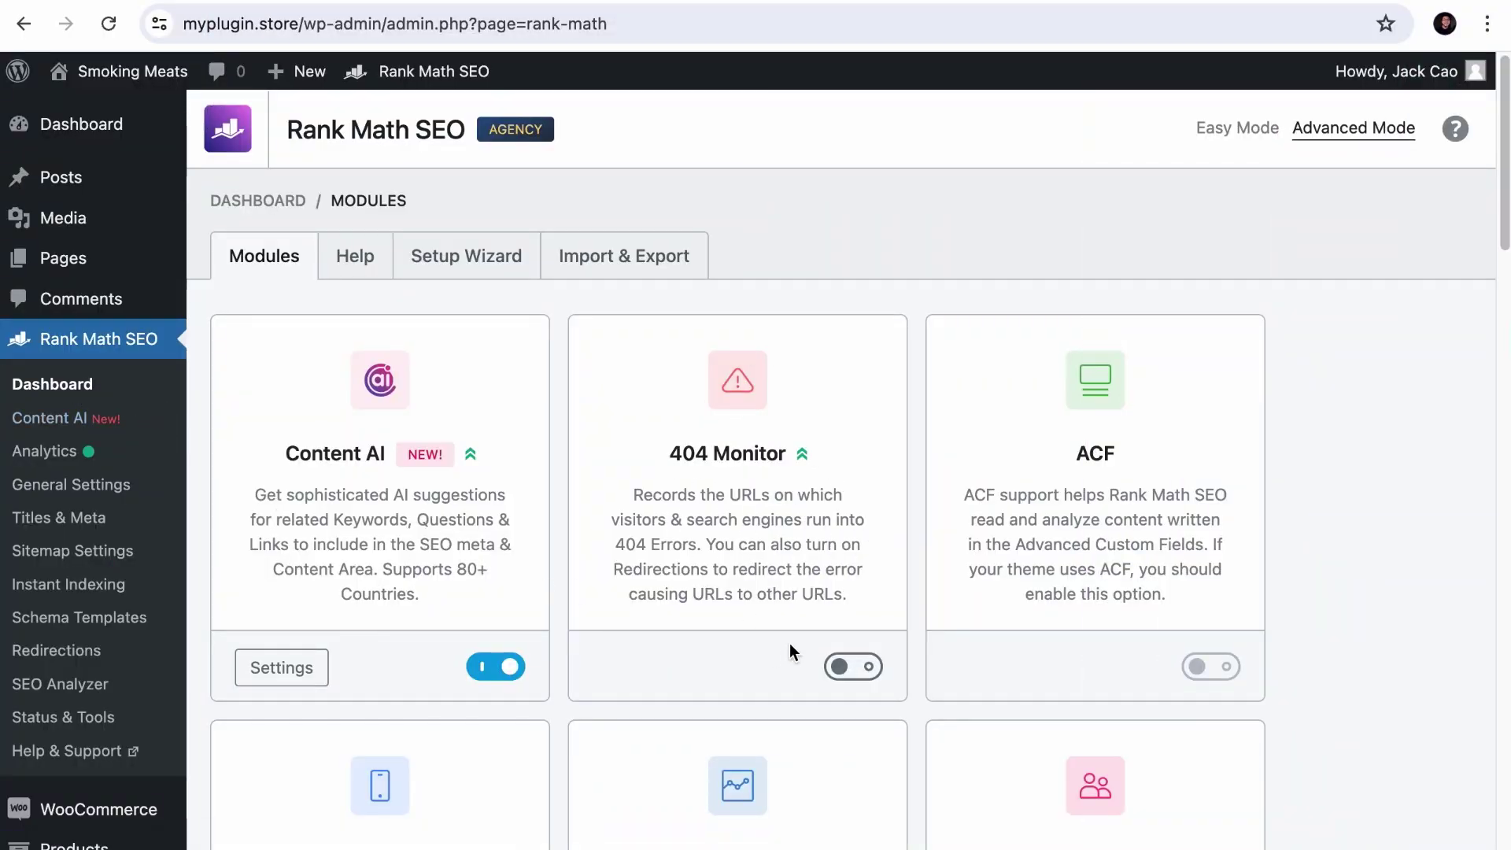
left_click(848, 665)
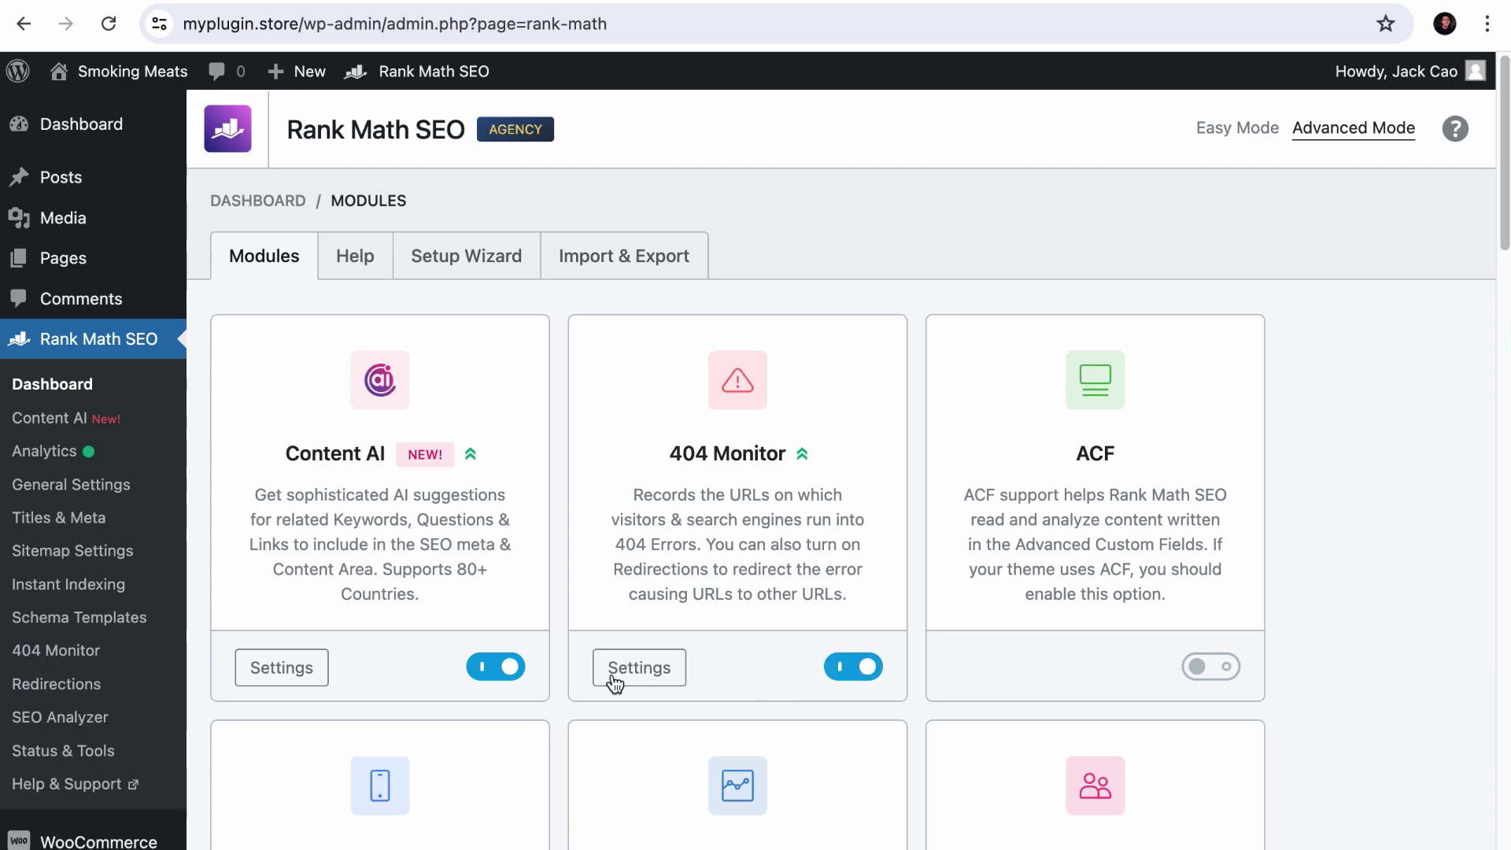
left_click(101, 662)
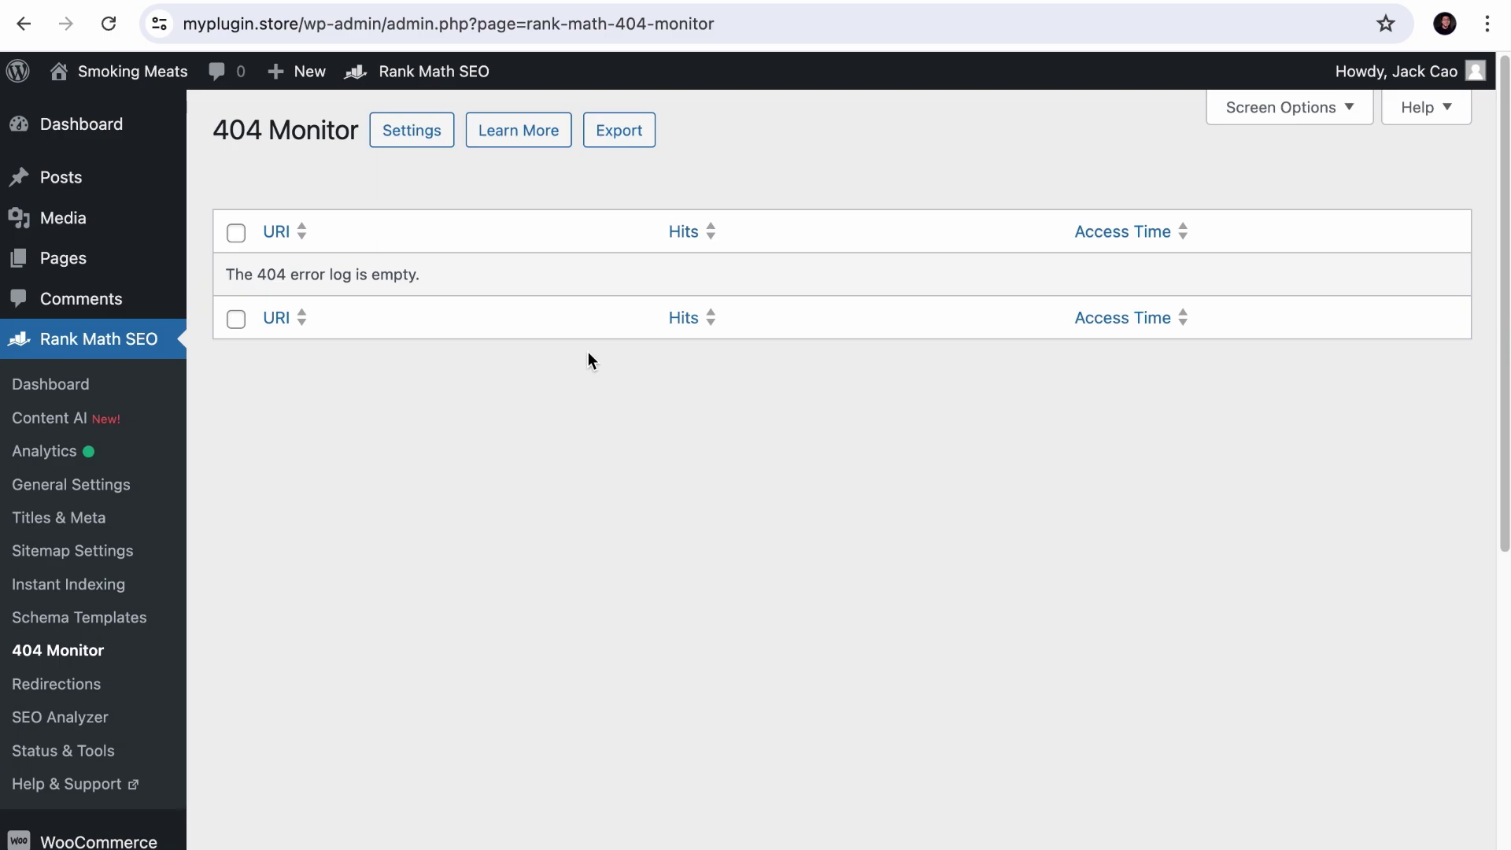
Turn on Debug Redirections in the Redirections section of Rank Math's General Settings and save the changes.
left_click(103, 488)
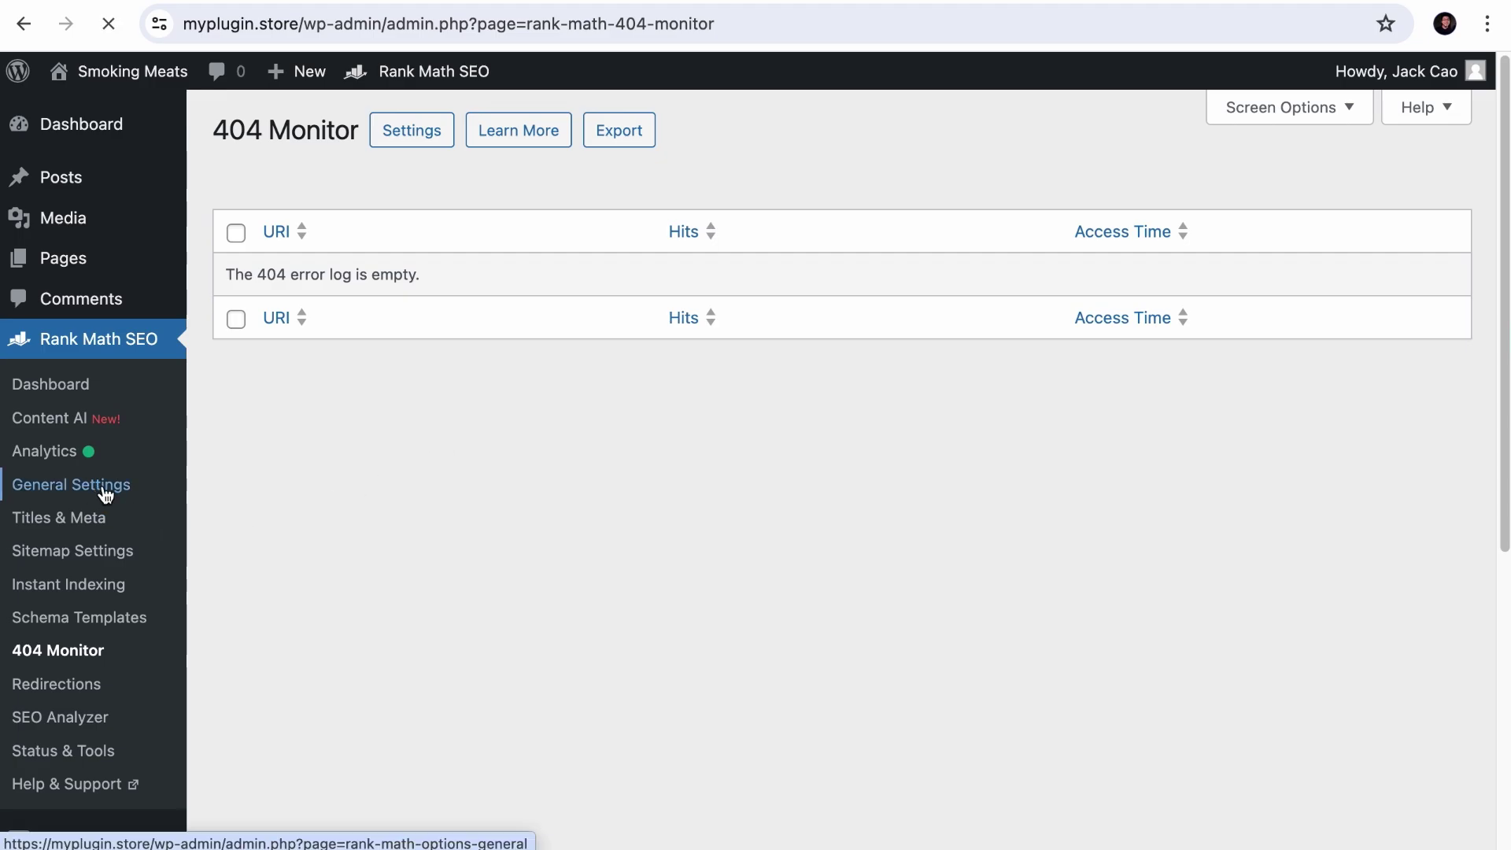
scroll(347, 567, "down", 3)
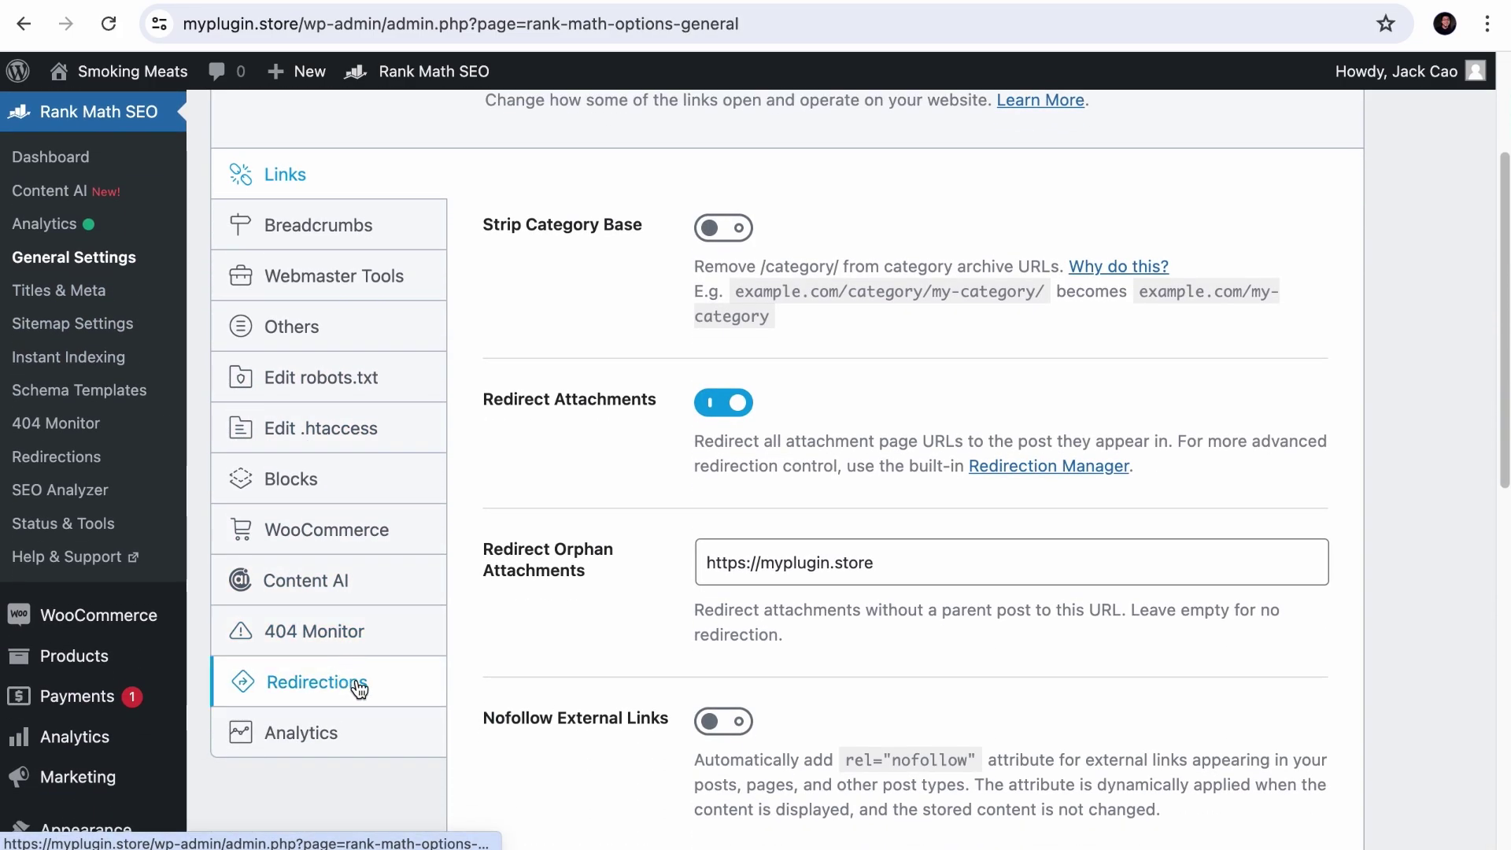
left_click(354, 685)
scroll(781, 515, "up", 3)
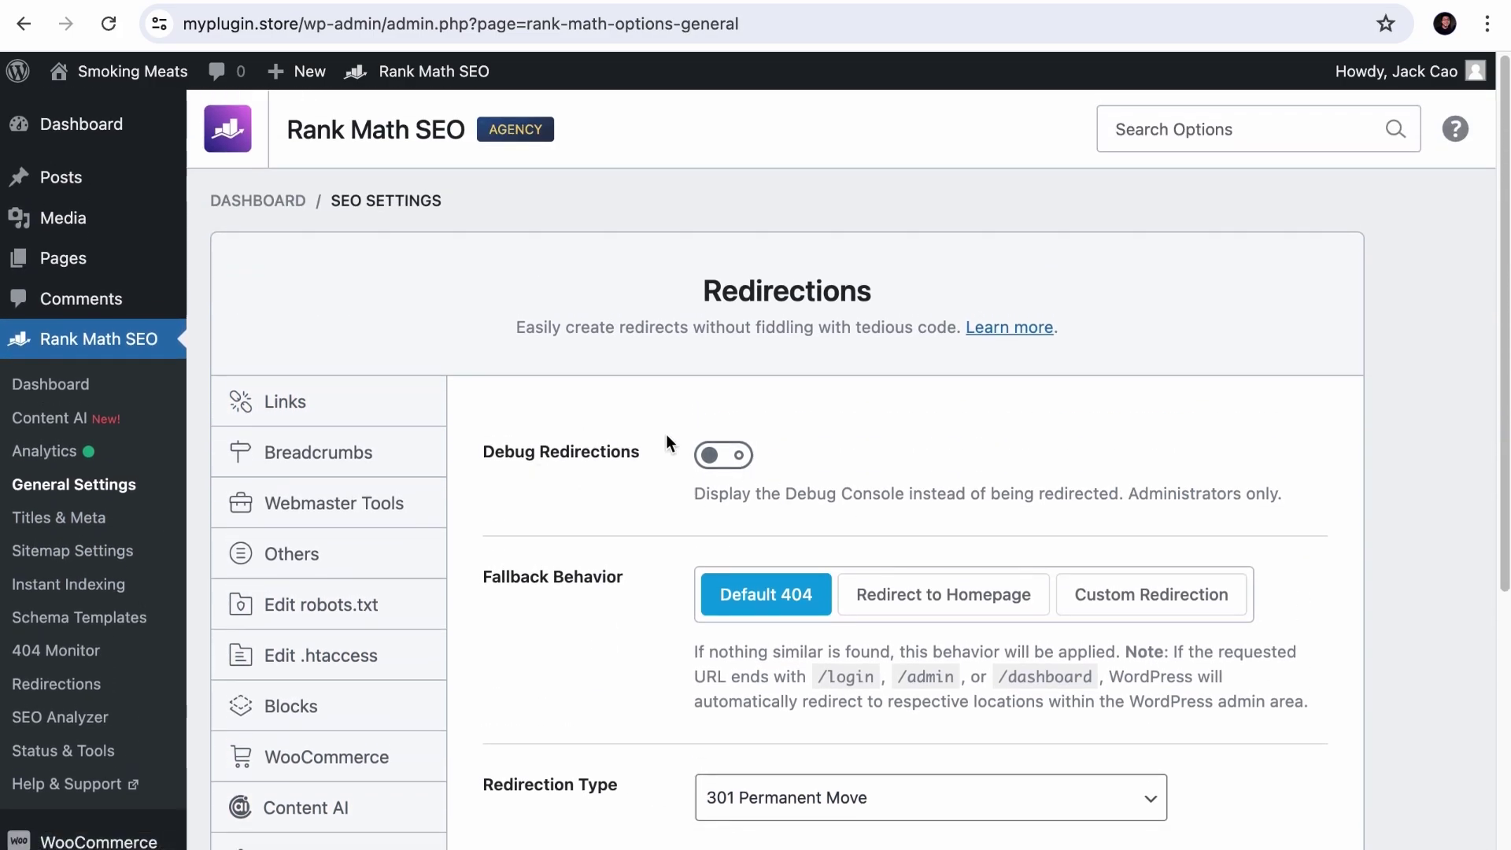
left_click(720, 457)
scroll(706, 480, "down", 10)
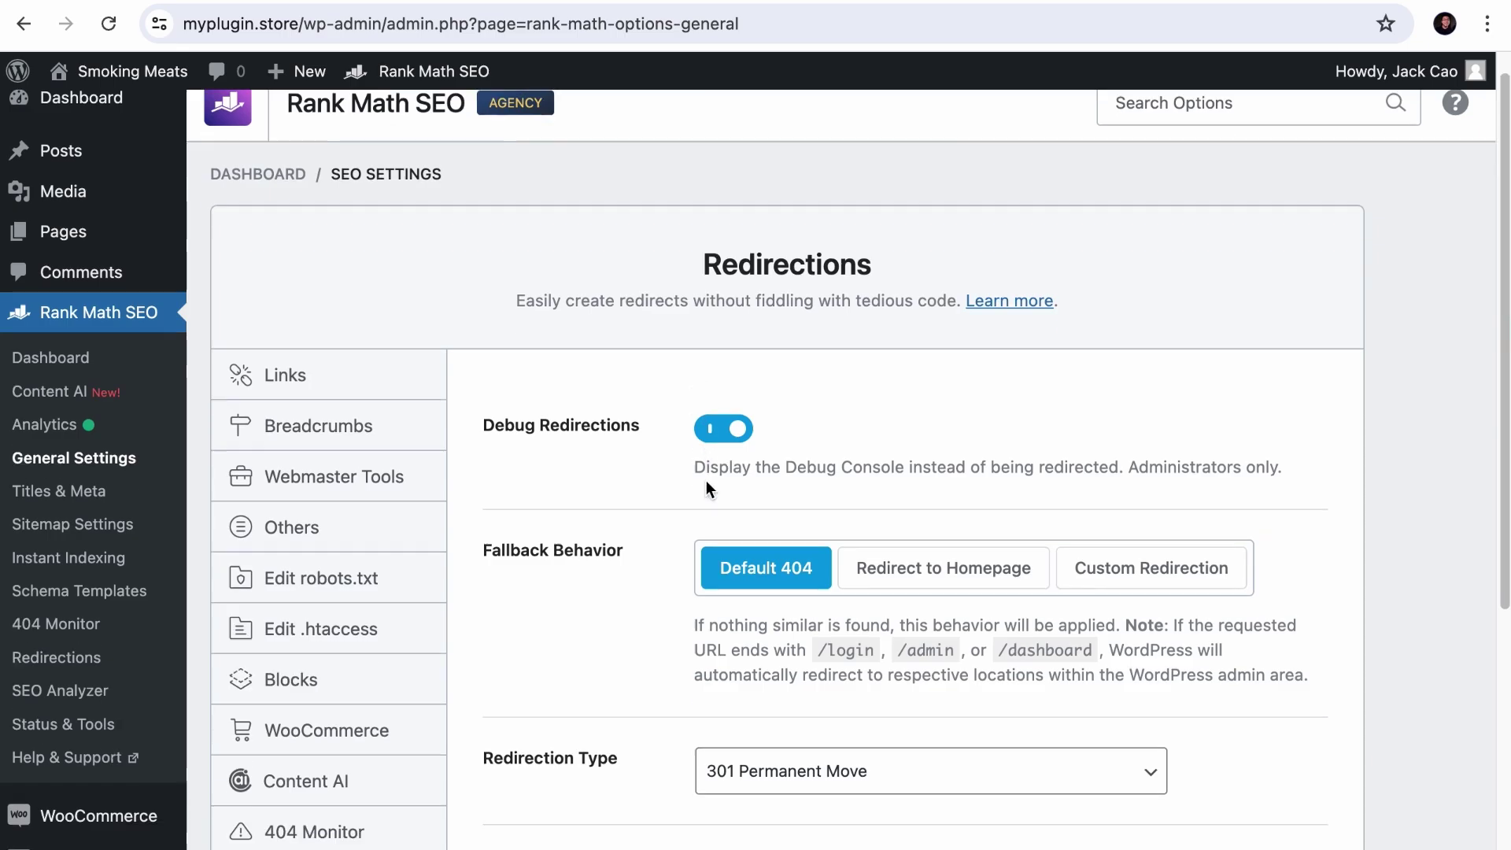
left_click(1260, 696)
Stop the debugged redirect from /2024/07/10/benefits-of-exercising and open that redirection's rule to inspect its source pattern.
left_click_drag(1509, 584, 639, 598)
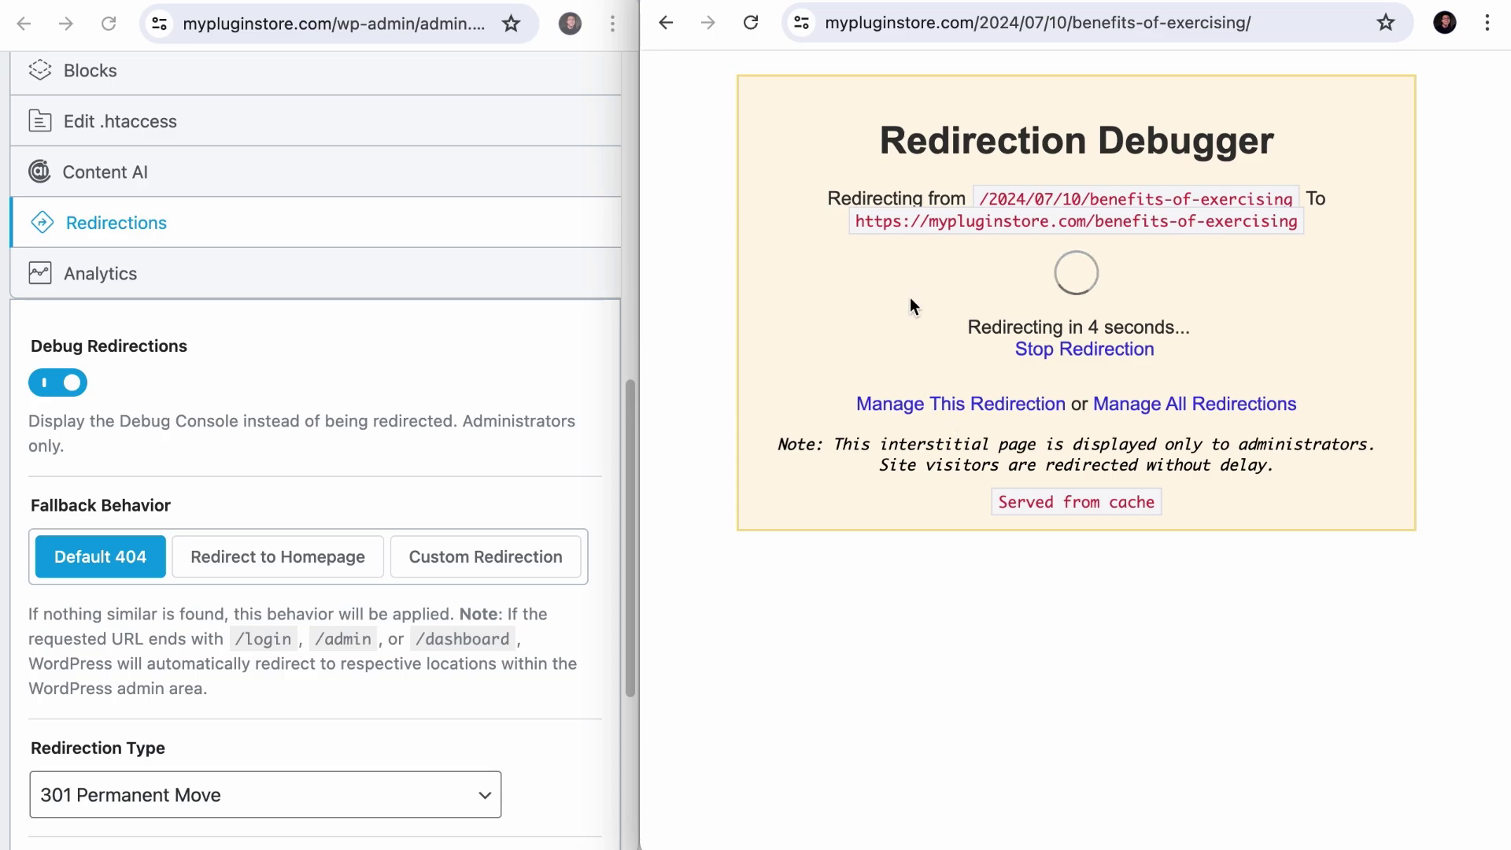
left_click(1043, 350)
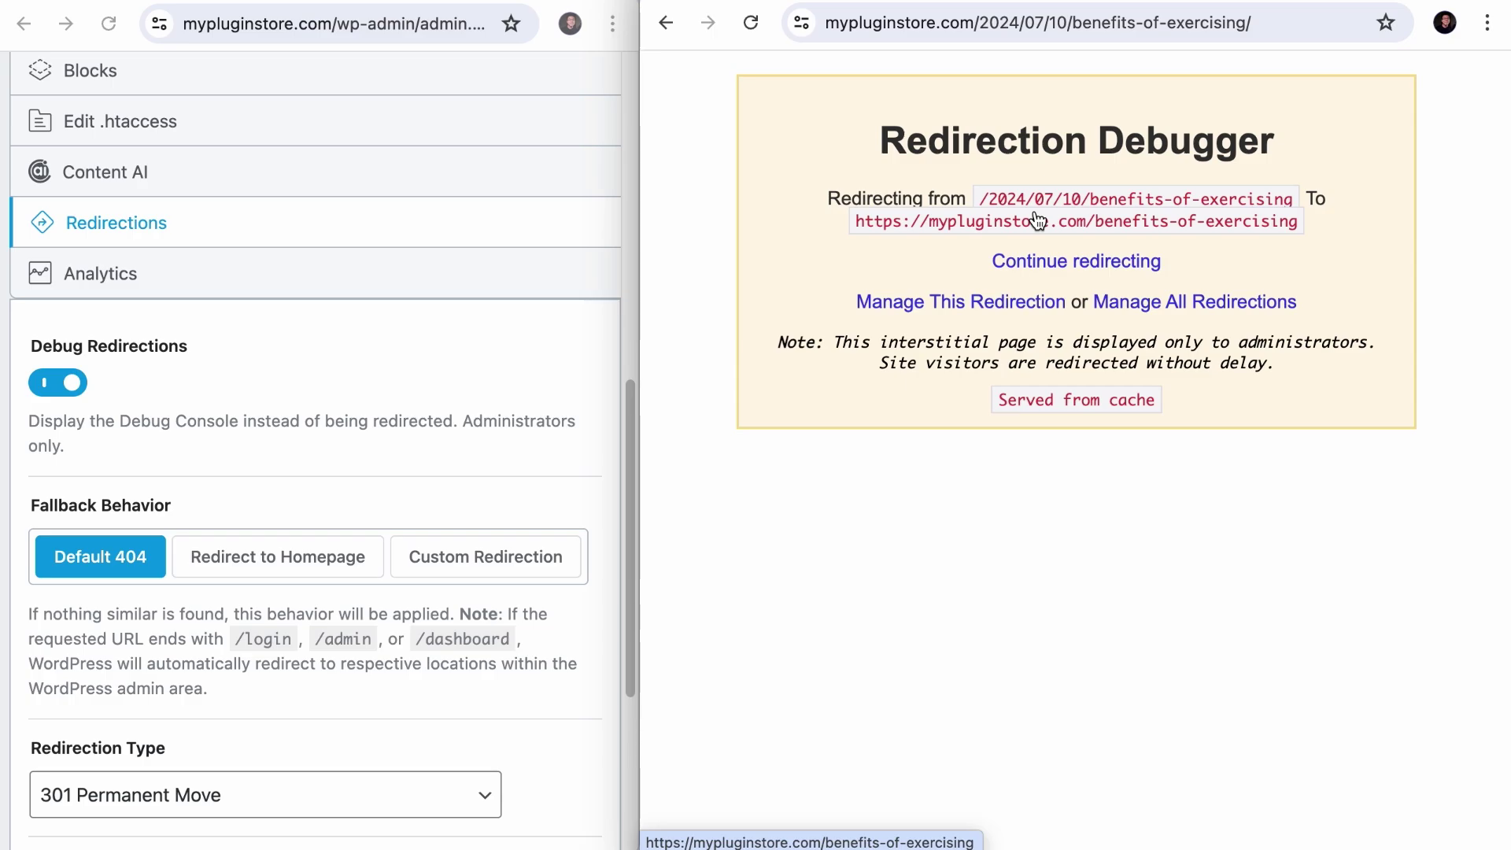
left_click(980, 303)
scroll(992, 315, "down", 3)
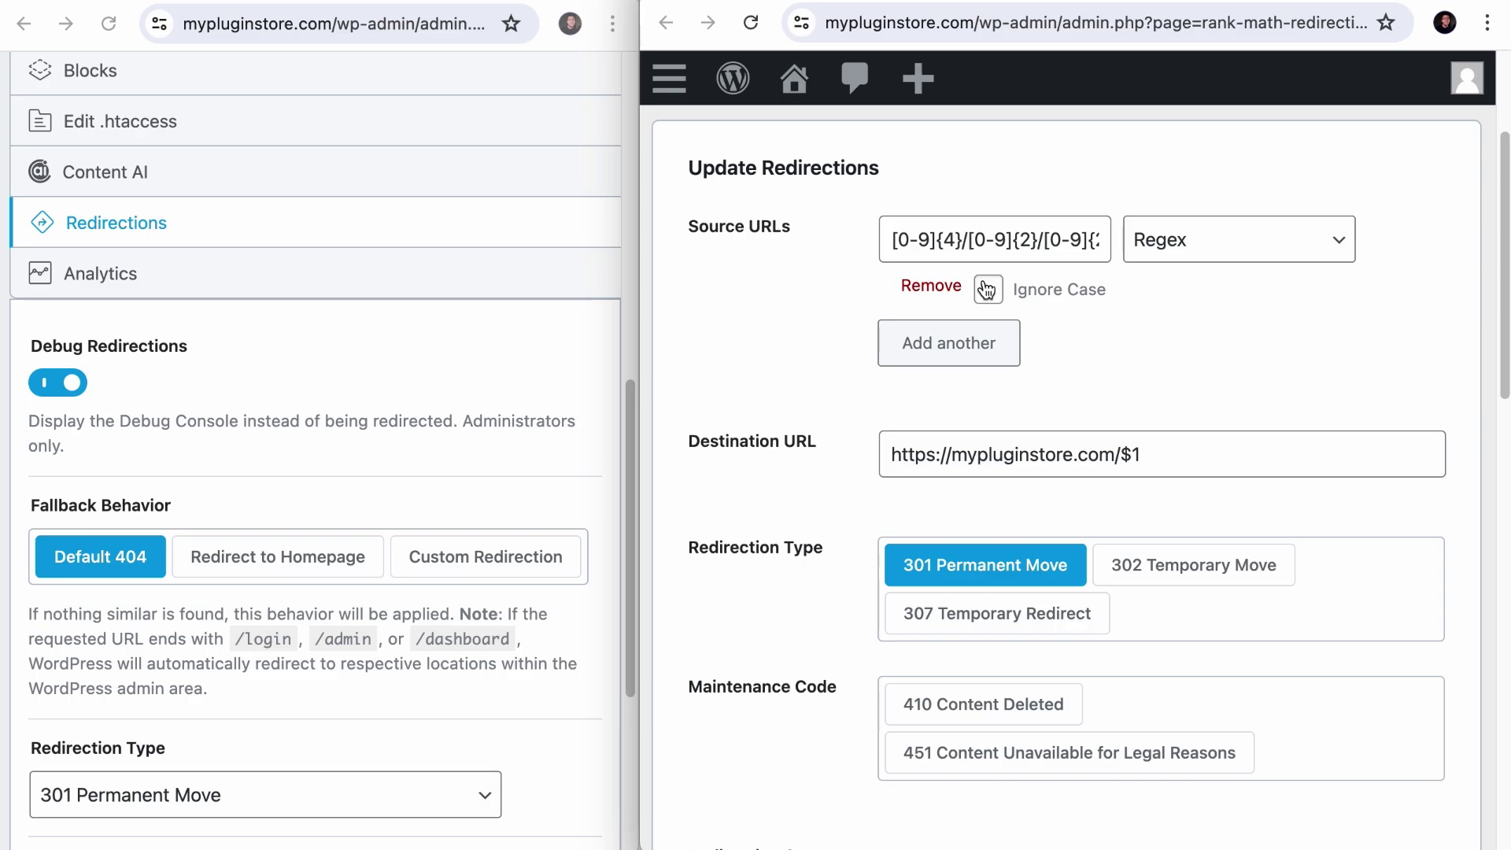
triple_click(1035, 230)
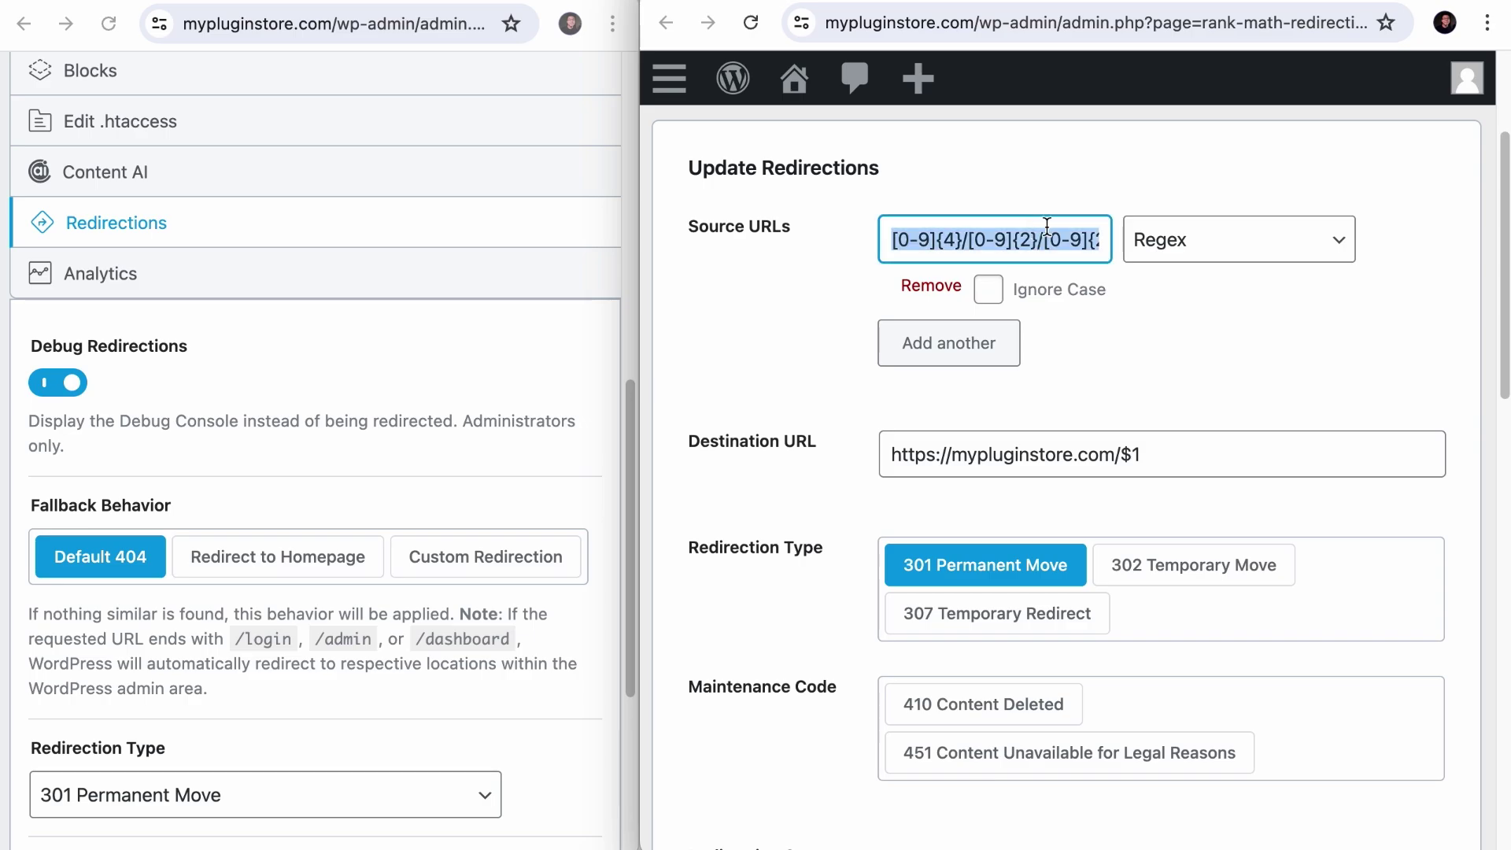